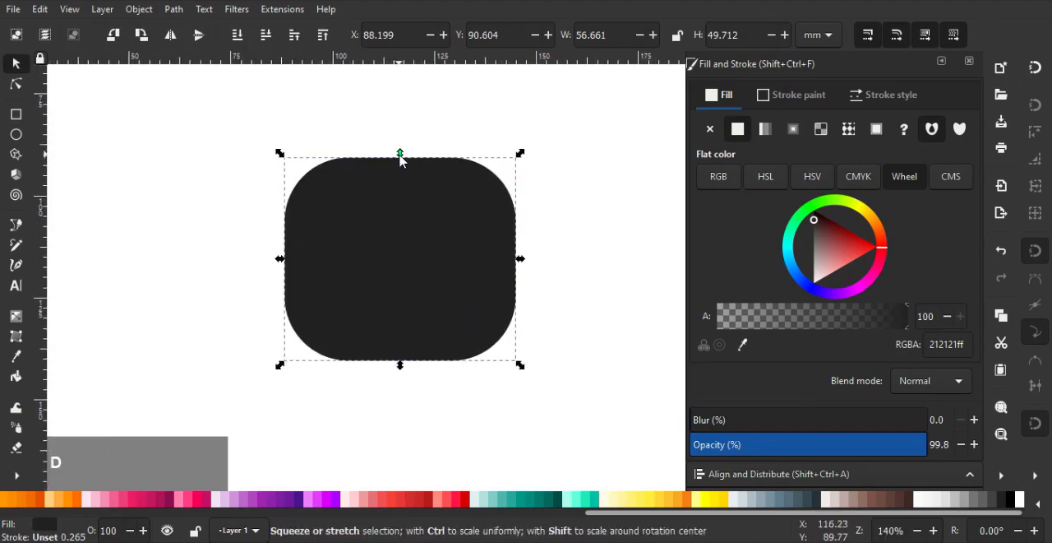
Squash the duplicated dark rounded square into a horizontal headband across the head's upper part and fill it with orange
left_click_drag(401, 155, 456, 210)
scroll(454, 247, "up", 1)
left_click(501, 199)
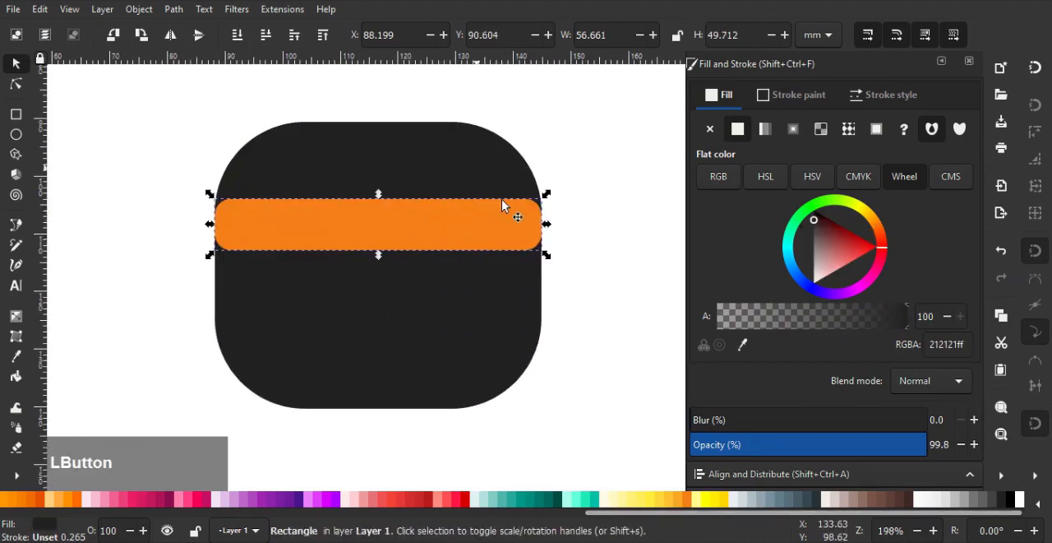
Narrow the dark head shape to about 52 mm wide and set its corner radius to about 13.8 mm
left_click_drag(546, 265, 534, 275)
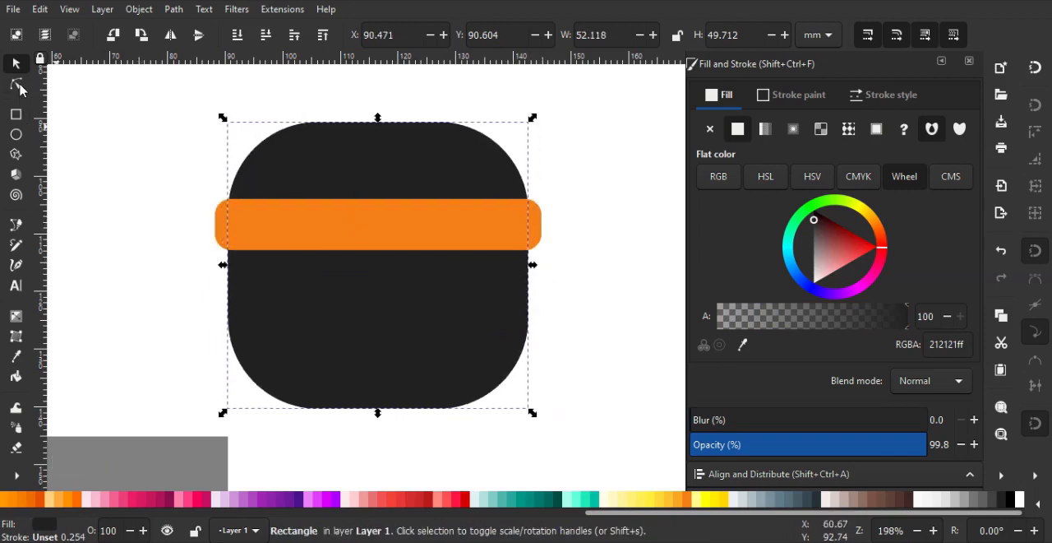
left_click(17, 84)
mouse_move(527, 213)
left_mouse_down()
mouse_move(529, 172)
mouse_move(528, 201)
left_mouse_up()
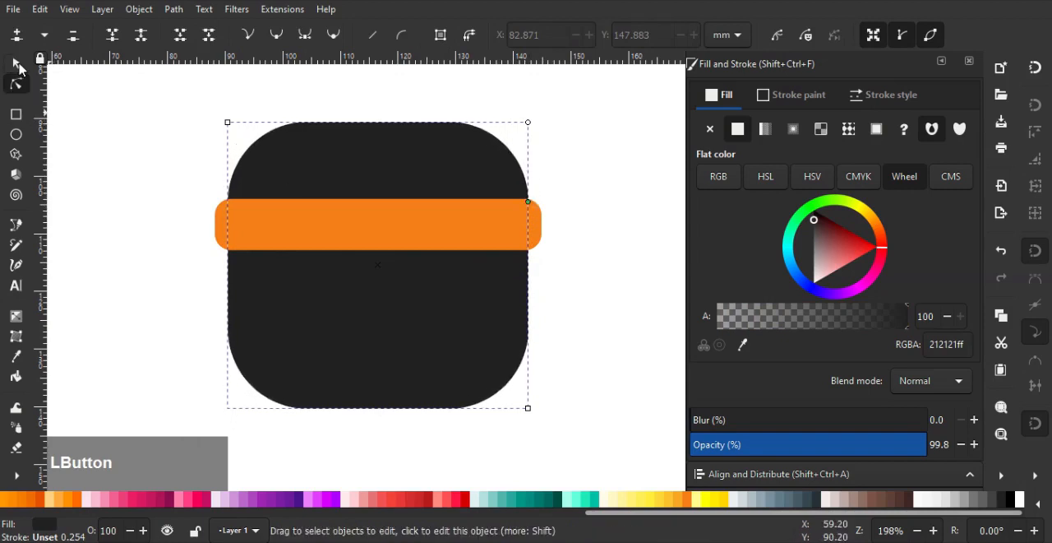
Draw a face rectangle about 31.3 × 21.4 mm overlapping the headband and reduce its corner radius to about 5.5 mm
left_click(16, 114)
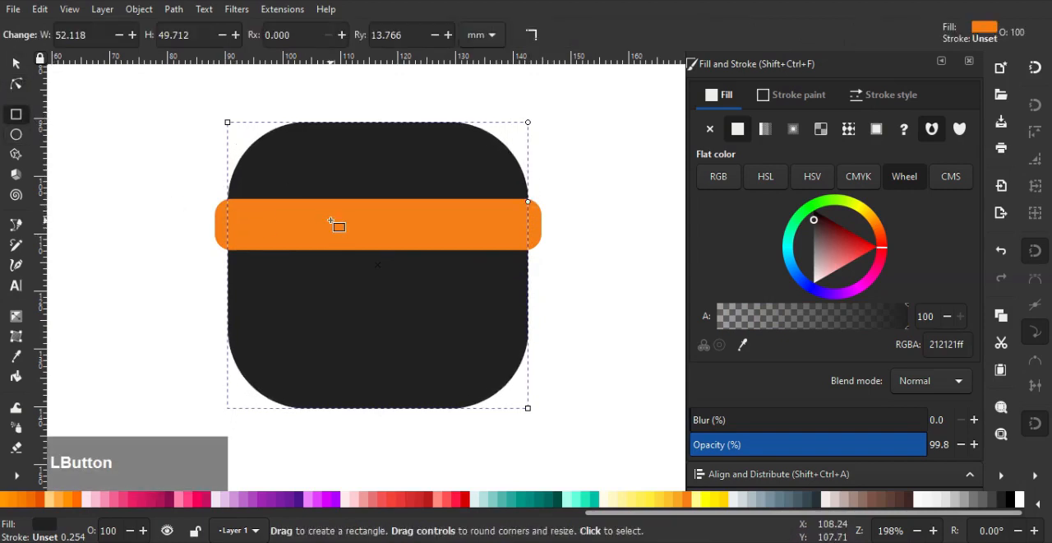
mouse_move(331, 220)
left_mouse_down()
mouse_move(488, 313)
mouse_move(511, 343)
left_mouse_up()
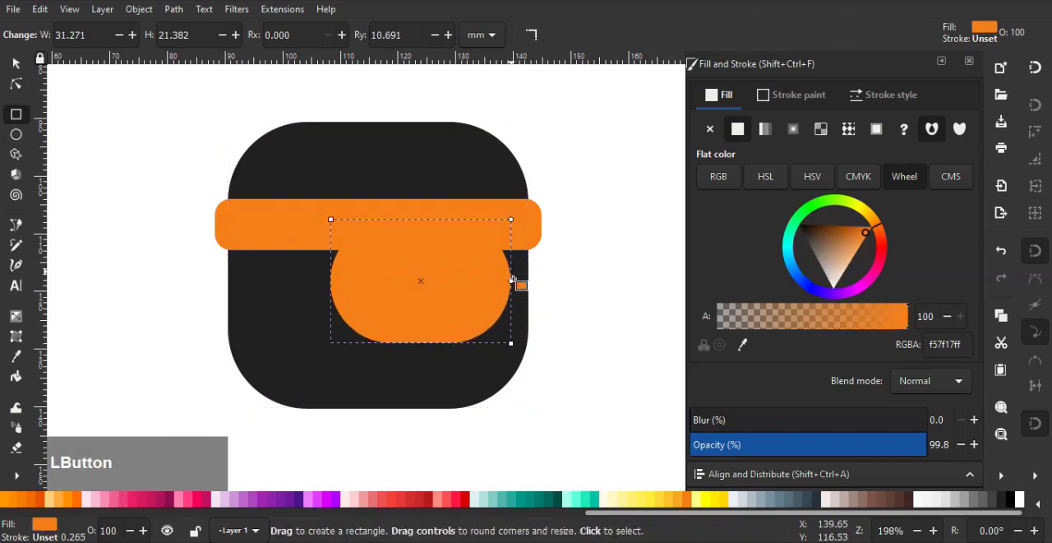
left_click_drag(513, 280, 512, 250)
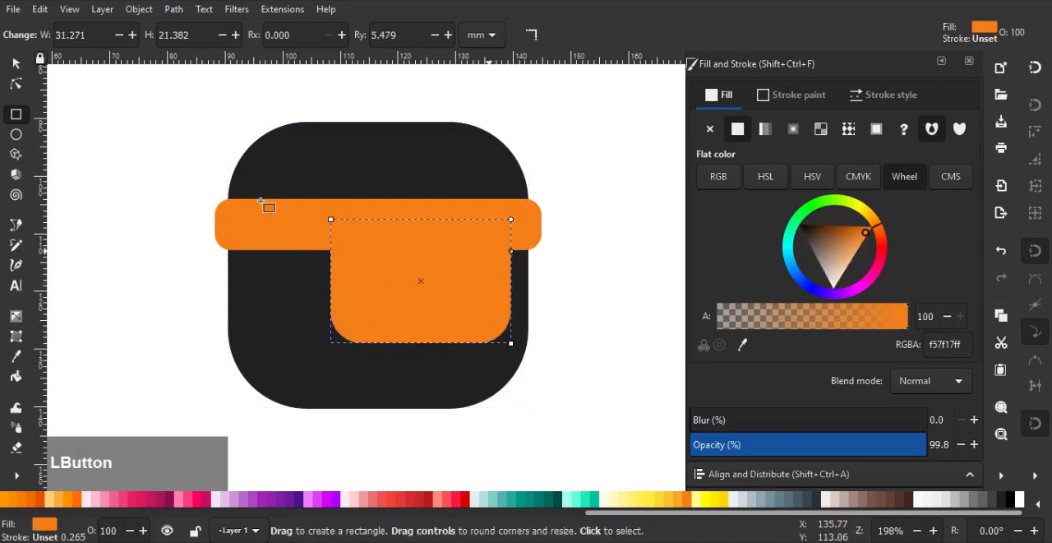
Move the face rectangle up so its top sits behind the headband and fill it with skin tone f4be8e
left_click(16, 65)
left_click_drag(390, 325, 403, 301)
left_click_drag(865, 233, 848, 263)
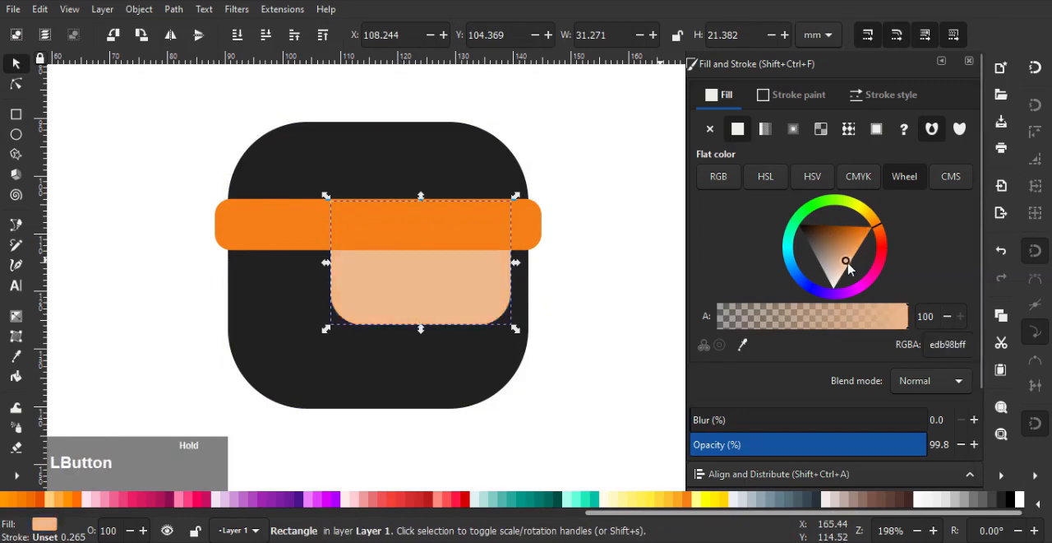
Draw an eye circle about 6.2 mm across on the face and fill it with the head's dark colour sampled from the canvas
left_click(15, 134)
scroll(483, 310, "up", 1)
left_click_drag(324, 251, 391, 302)
left_click(434, 388)
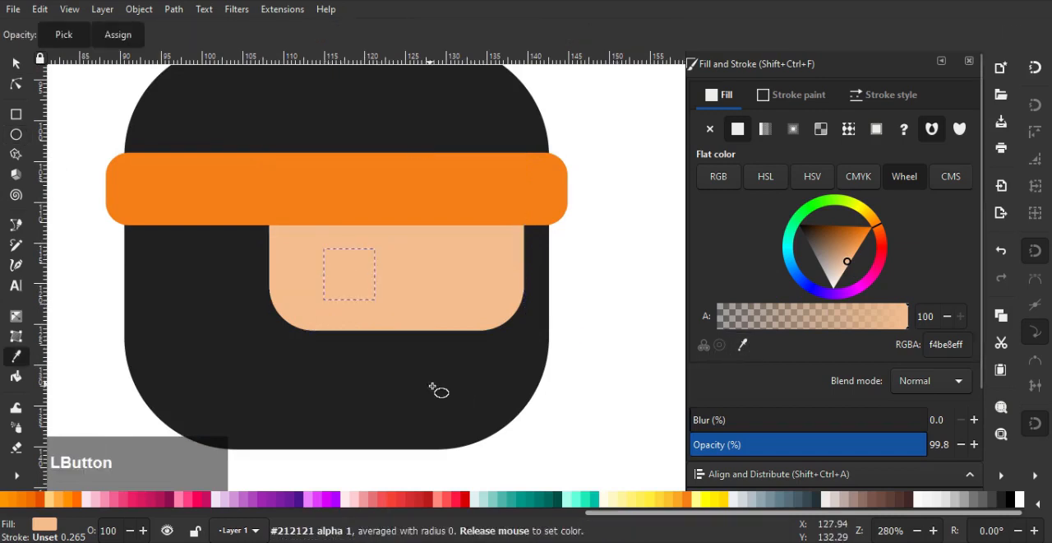
Duplicate the eye, place the copy near the face's right edge, and shift the left eye slightly right to X 115.755
left_click(16, 65)
key("ctrl+d")
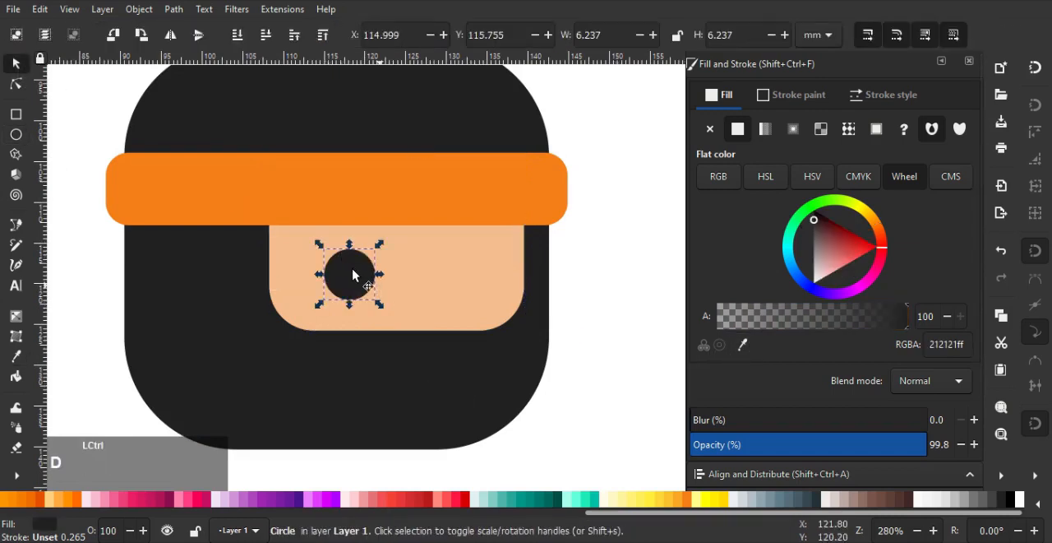
left_click_drag(352, 275, 485, 274)
left_click(352, 274)
left_click_drag(352, 275, 358, 275)
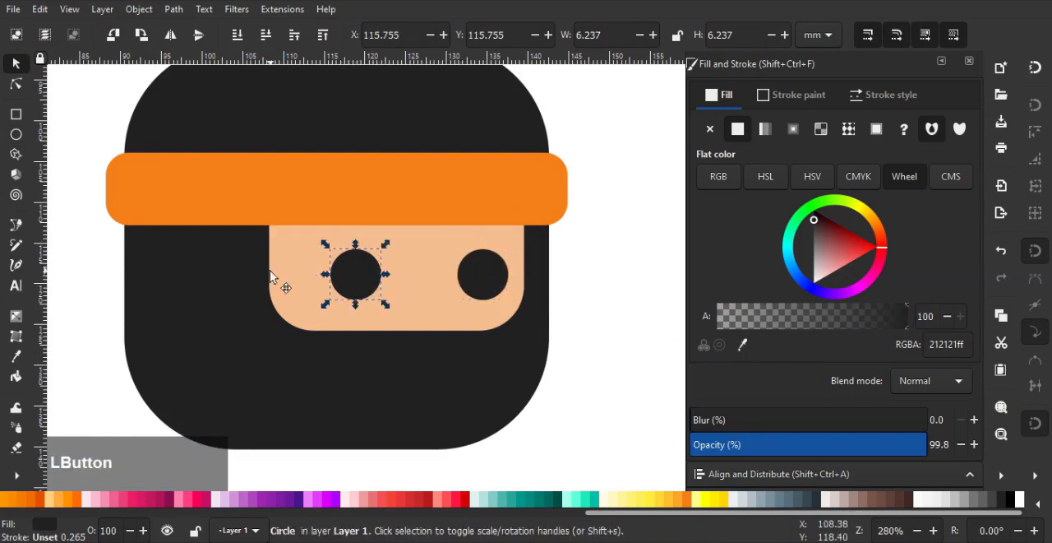
Extend the face rectangle's left side to make it about 33.6 mm wide
left_click(269, 276)
left_click_drag(264, 257, 247, 251)
scroll(271, 255, "down", 1)
left_click(508, 286)
scroll(507, 285, "down", 3)
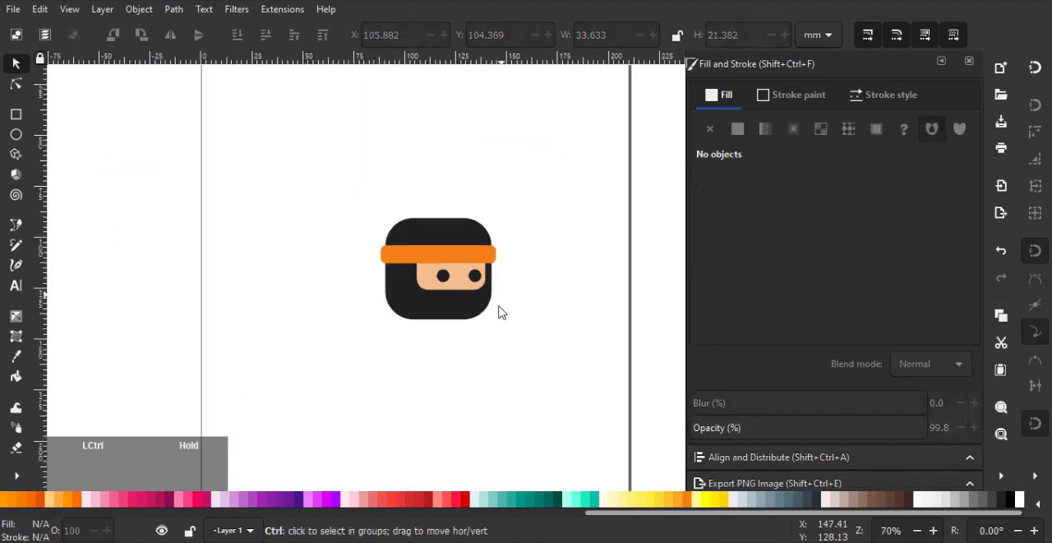
Select both eyes and nudge them up slightly to Y 115.488
scroll(496, 311, "up", 2)
left_click(409, 257)
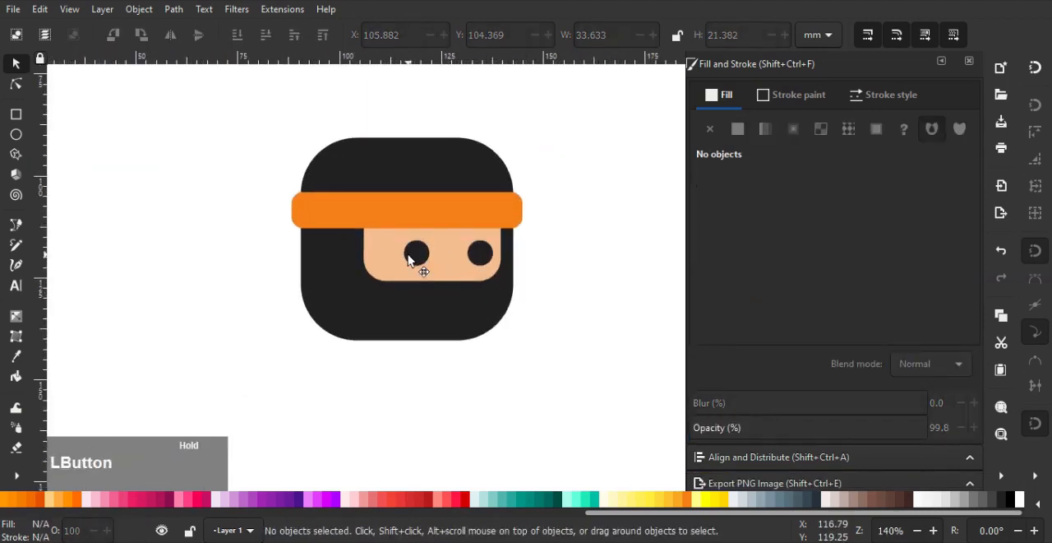
scroll(480, 262, "up", 1)
left_click(484, 251, "shift")
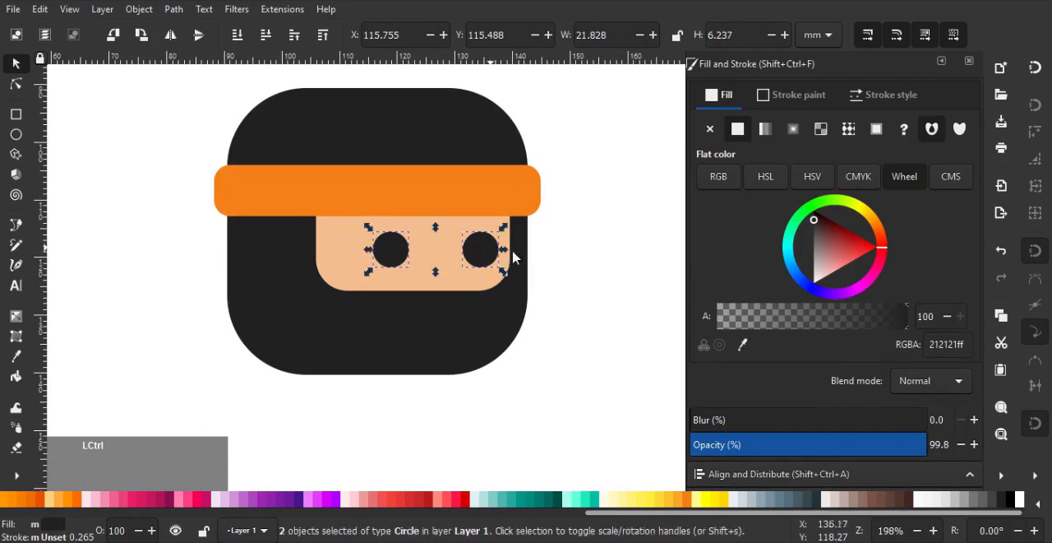
left_click(592, 264)
scroll(538, 278, "down", 1)
left_click_drag(536, 278, 541, 254)
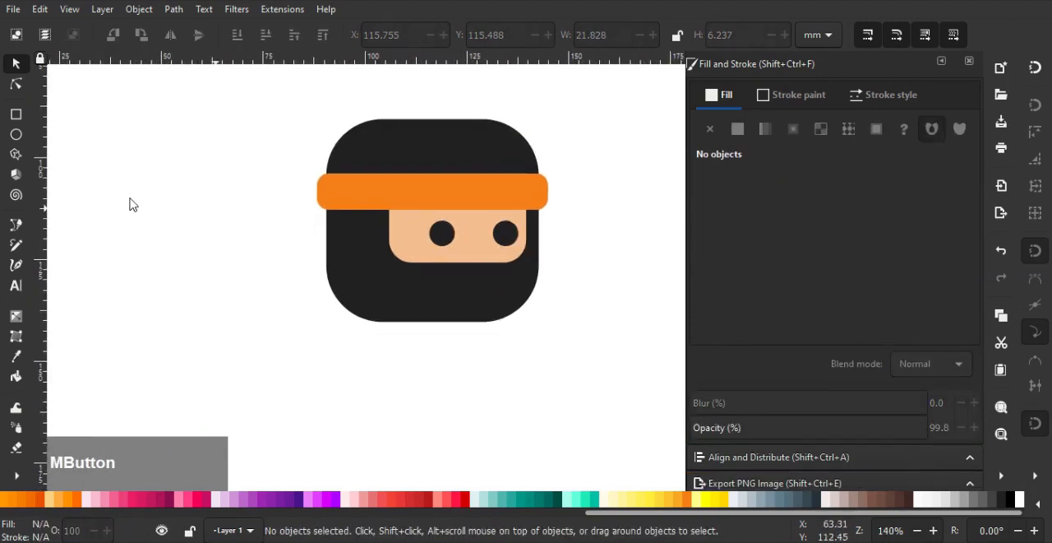
Draw a rounded tail about 16.3 × 4.4 mm at the headband's left end and fill it with the headband's orange
left_click(16, 115)
scroll(271, 164, "up", 3)
mouse_move(259, 202)
left_mouse_down()
mouse_move(383, 240)
mouse_move(456, 246)
mouse_move(446, 253)
left_mouse_up()
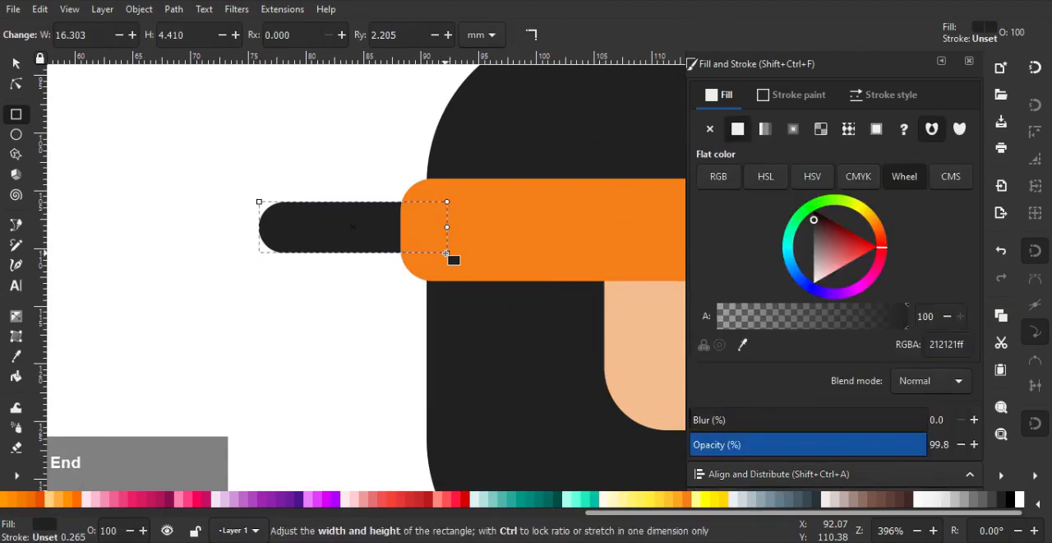
left_click(739, 345)
left_click(469, 198)
scroll(490, 244, "down", 1)
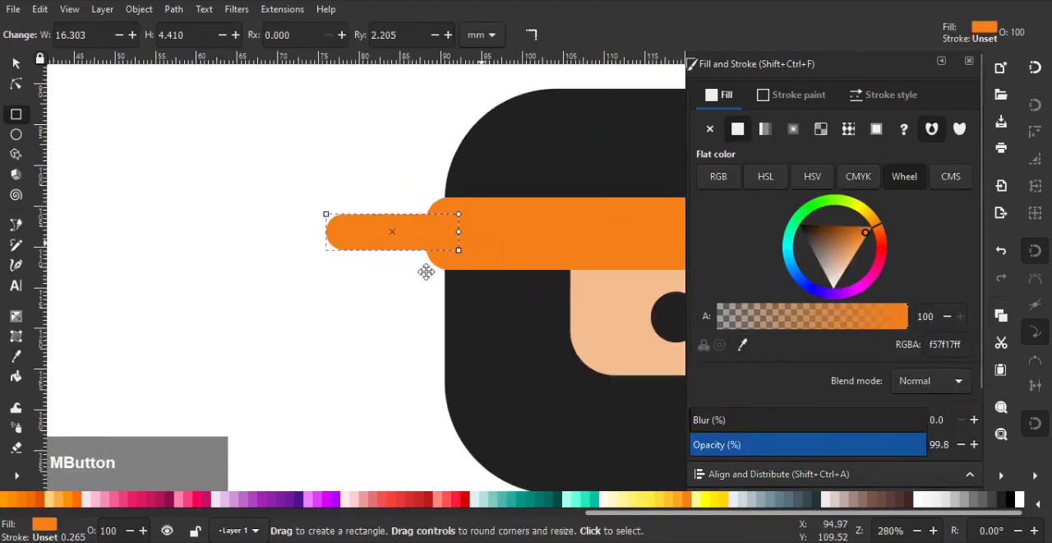
Duplicate the headband tail and rotate the copy about 45 degrees so it slants up to the left
left_click(18, 64)
scroll(290, 282, "up", 1)
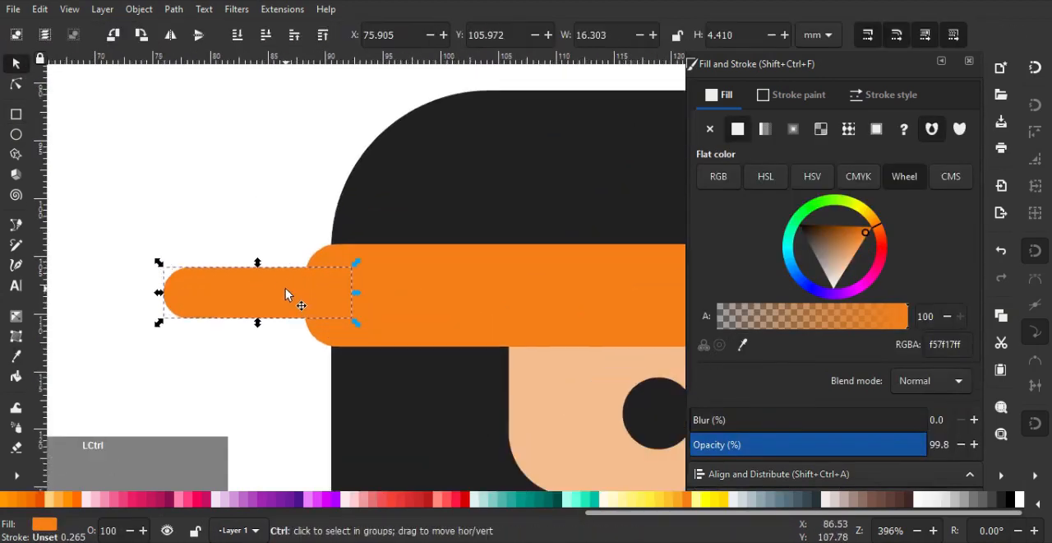
left_click(356, 268)
left_click_drag(357, 267, 347, 346)
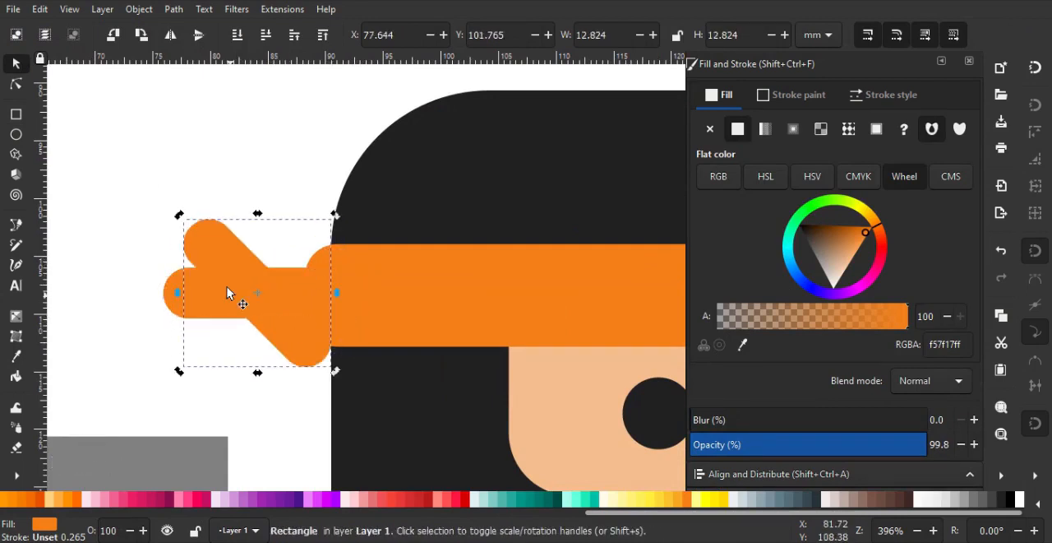
Move the slanted tail up above the horizontal one, reposition the horizontal tail, and send both behind the head
left_click_drag(227, 279, 261, 217)
left_click(251, 272, "shift")
left_click_drag(251, 266, 271, 200)
key("End")
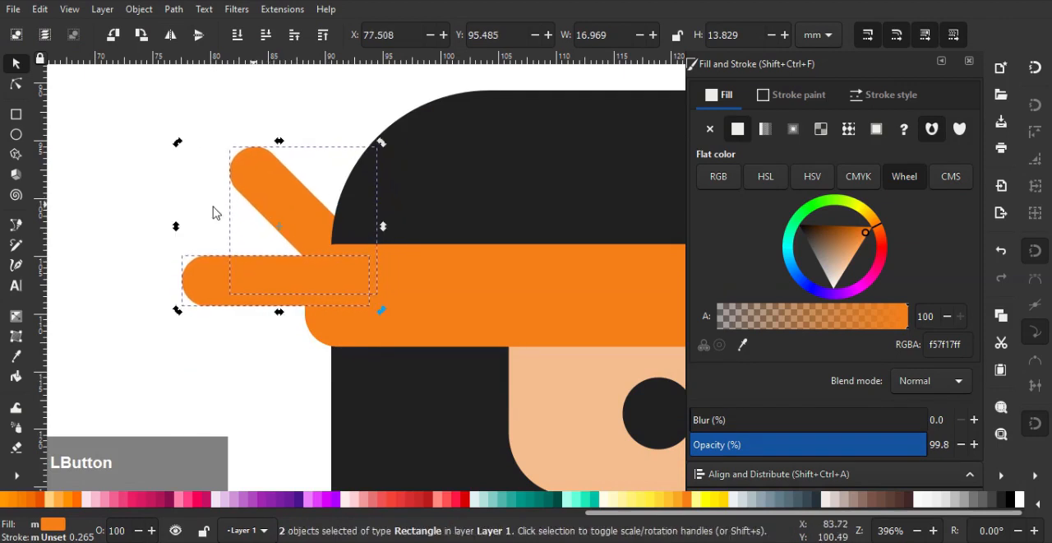
Nudge the horizontal headband tail up to Y 104.235
left_click(212, 212)
left_click(250, 279)
left_click_drag(254, 277, 255, 263)
key("Escape")
scroll(294, 231, "down", 4)
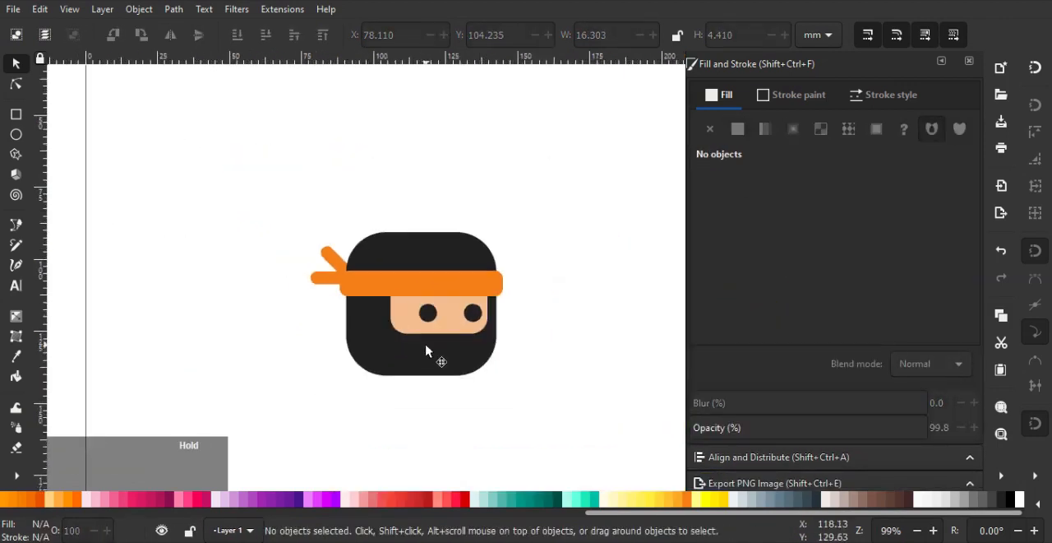
Draw a body rectangle about 57.5 × 33.4 mm below the head and fill it with the head's dark colour
mouse_move(426, 351)
left_mouse_down()
mouse_move(364, 221)
mouse_move(411, 243)
mouse_move(427, 270)
left_mouse_up()
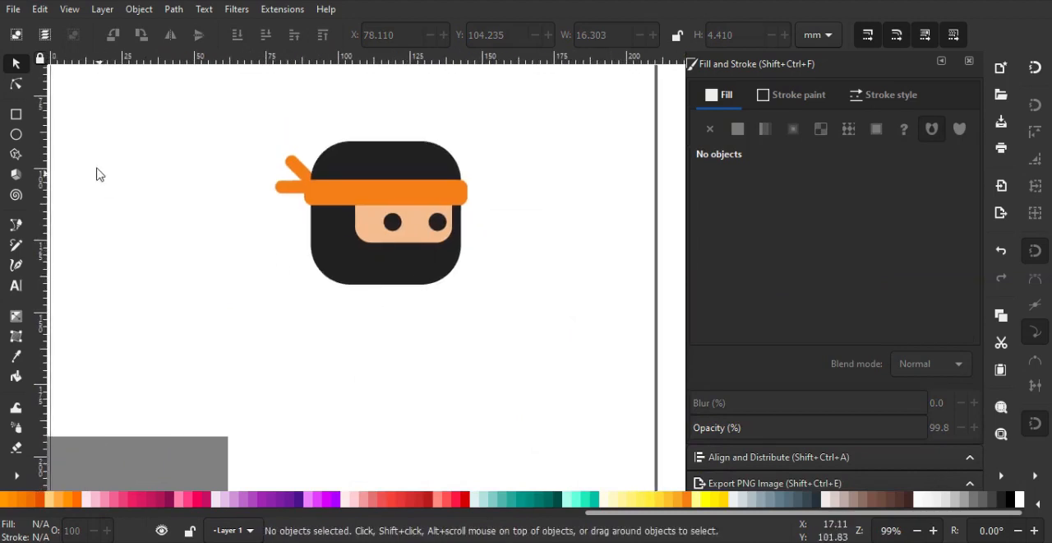
left_click(18, 116)
left_click_drag(389, 319, 353, 118)
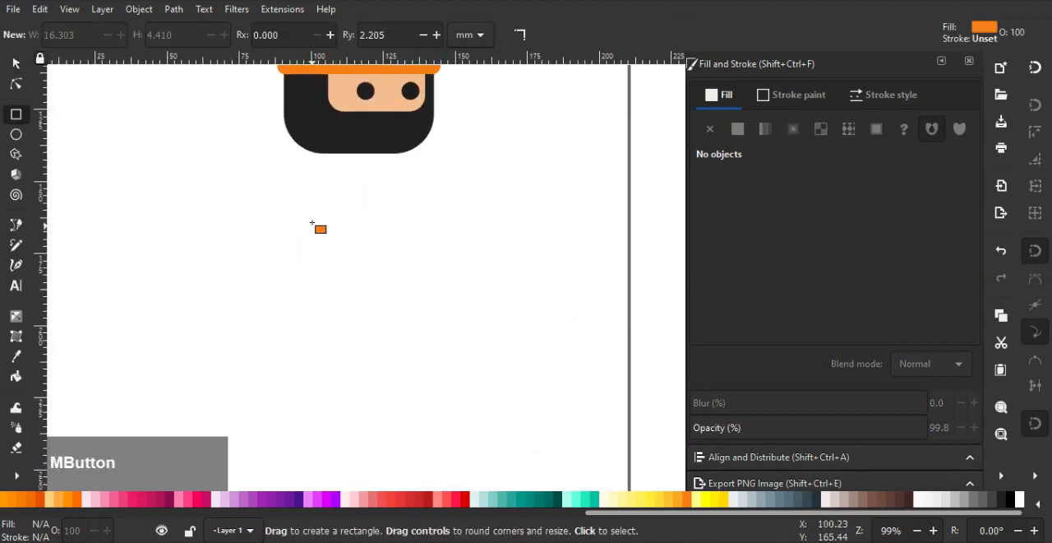
mouse_move(313, 222)
left_mouse_down()
mouse_move(419, 369)
mouse_move(458, 323)
mouse_move(474, 319)
left_mouse_up()
left_click_drag(462, 254, 462, 255)
left_click_drag(462, 255, 466, 289)
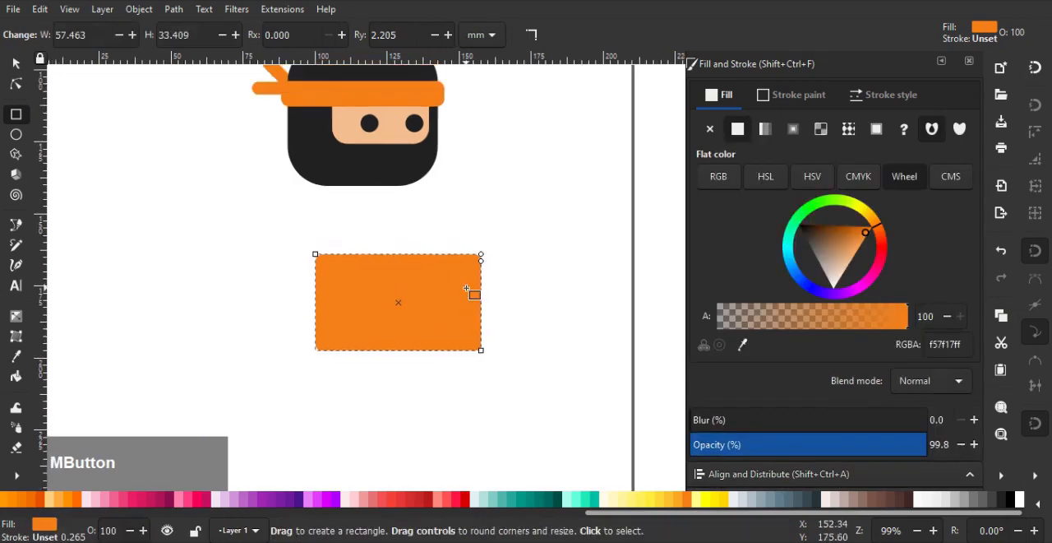
left_click(743, 346)
left_click(403, 168)
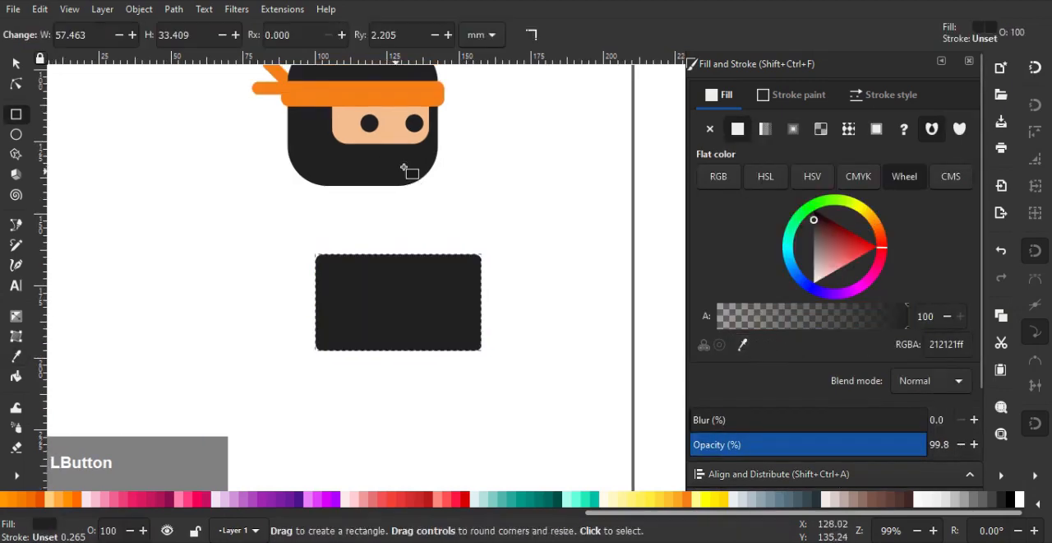
Duplicate the body rectangle, shrink the copy into a small neck block overlapping the body's left end, and select both shapes
left_click(20, 69)
scroll(428, 298, "up", 1)
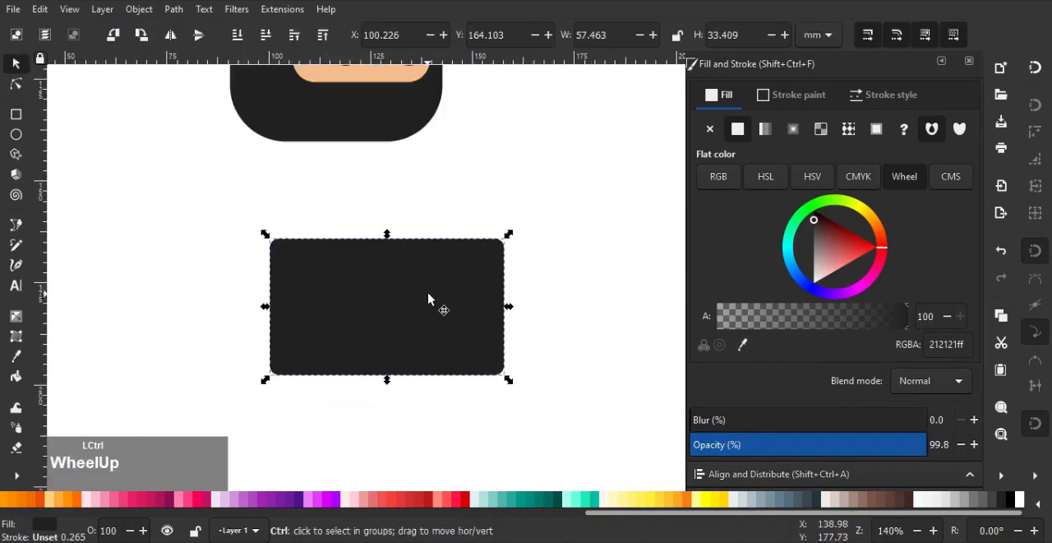
left_click_drag(453, 305, 317, 291)
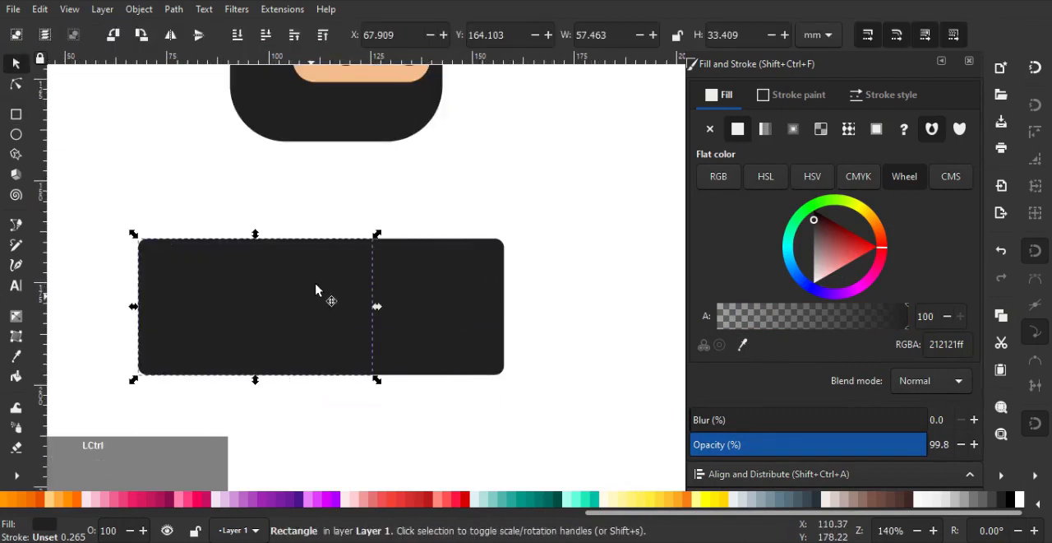
left_click_drag(377, 237, 296, 275)
left_click(453, 282, "shift")
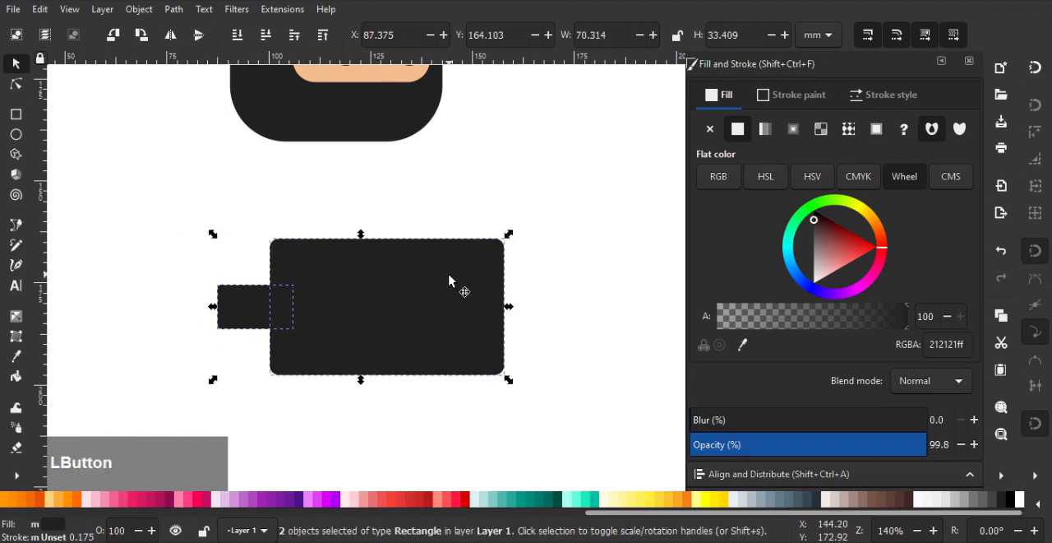
Rotate the body and neck 90 degrees to stand upright and move them under the head
left_click(453, 282)
left_click_drag(510, 237, 413, 411)
left_click_drag(402, 337, 377, 286)
Resize the upright body rectangle to about 35 × 45 mm beneath the neck
left_click(477, 275)
scroll(477, 275, "down", 2)
left_click_drag(474, 254, 469, 299)
left_click(400, 379)
left_click_drag(400, 387, 403, 371)
scroll(446, 307, "up", 1)
mouse_move(445, 325)
left_mouse_down()
mouse_move(457, 330)
mouse_move(446, 334)
left_mouse_up()
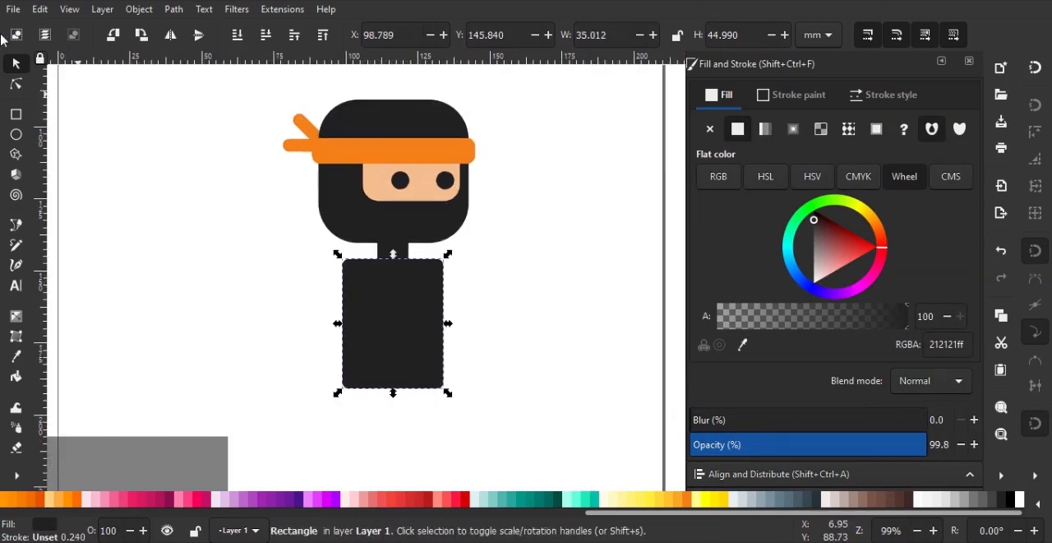
Increase the corner rounding of the body rectangle
left_click(17, 85)
scroll(390, 218, "up", 1)
left_click_drag(453, 454, 450, 463)
left_click(15, 63)
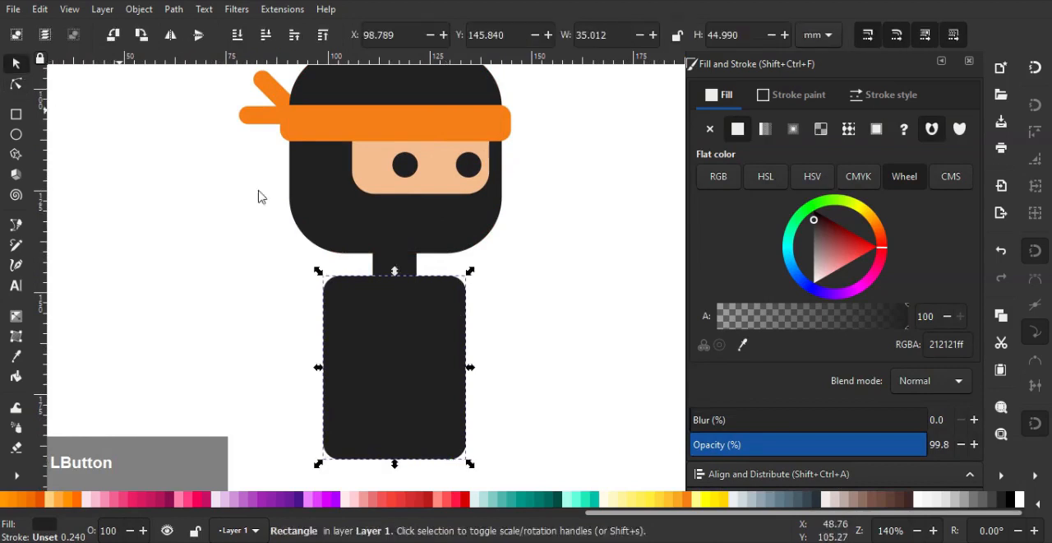
Select the neck together with the body, rotate both 90 degrees counterclockwise, and group them
left_click(399, 269, "shift")
scroll(425, 291, "down", 1)
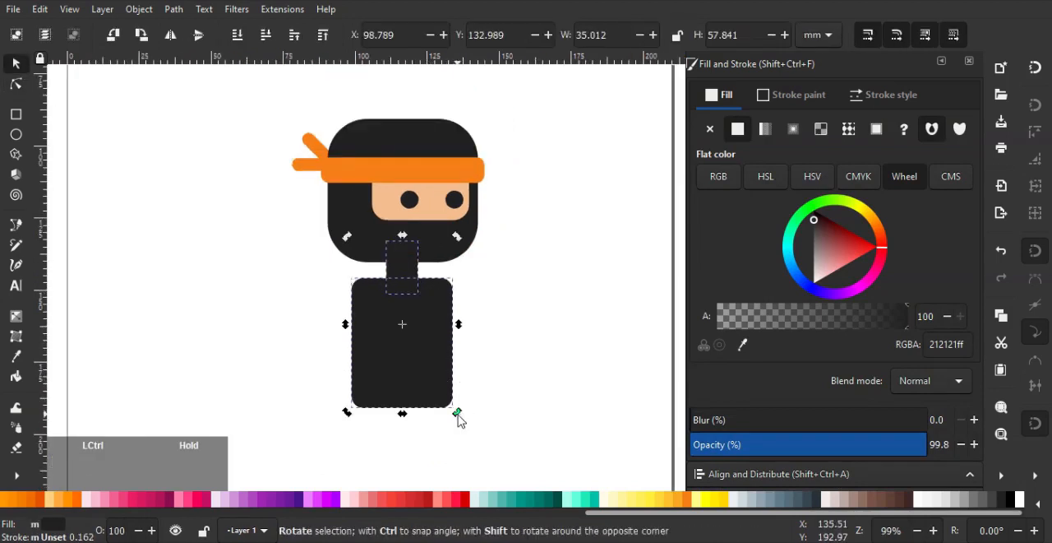
left_click_drag(458, 413, 529, 309)
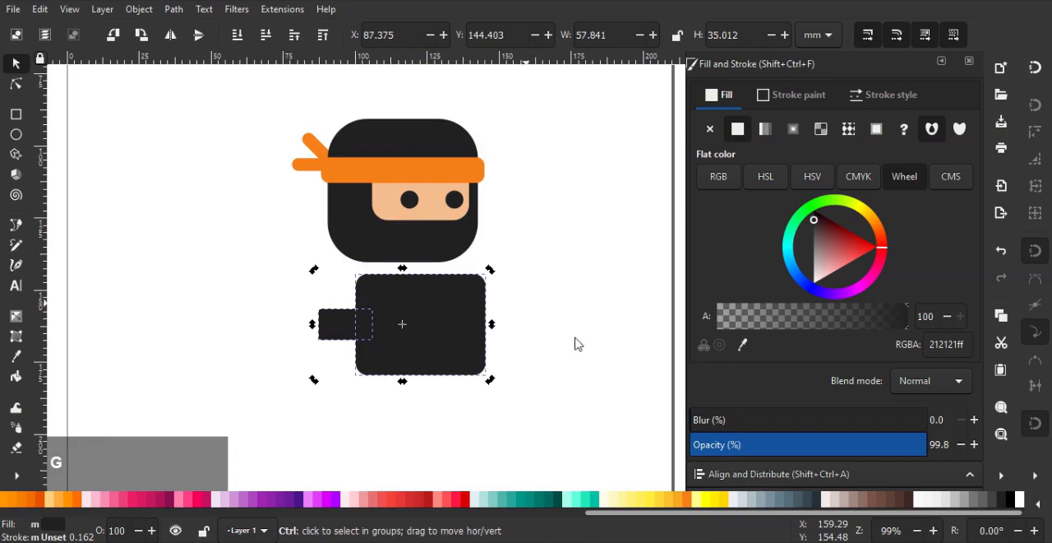
key("ctrl+g")
Add the Bend path effect to the body group and activate on-canvas editing of its bend path
scroll(781, 448, "down", 1)
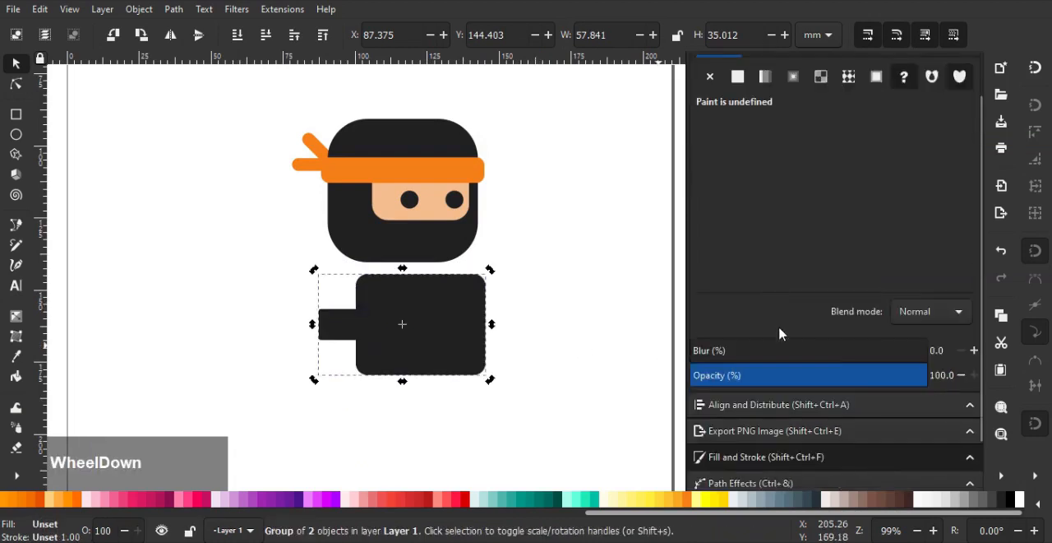
left_click(749, 482)
left_click(724, 415)
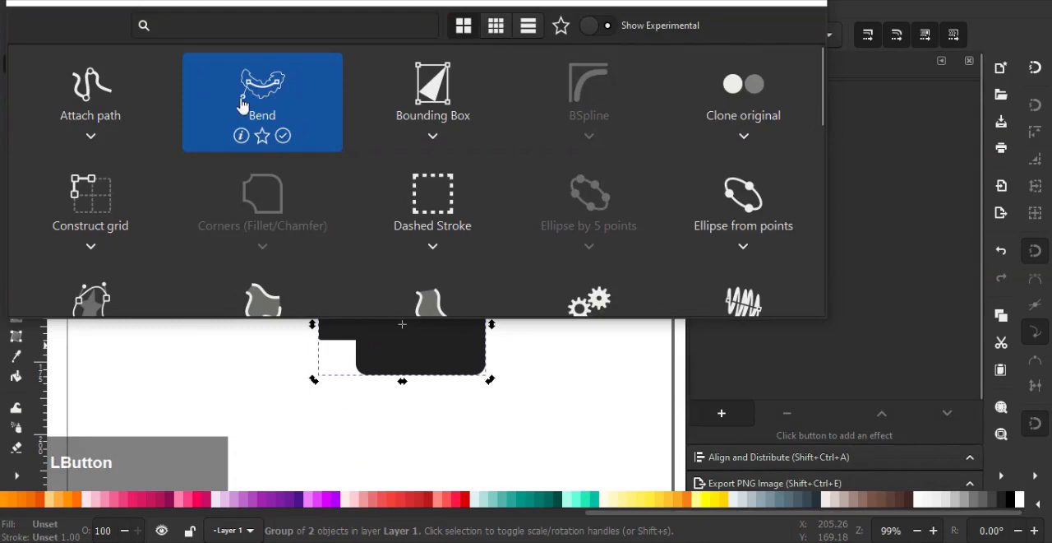
left_click(242, 104)
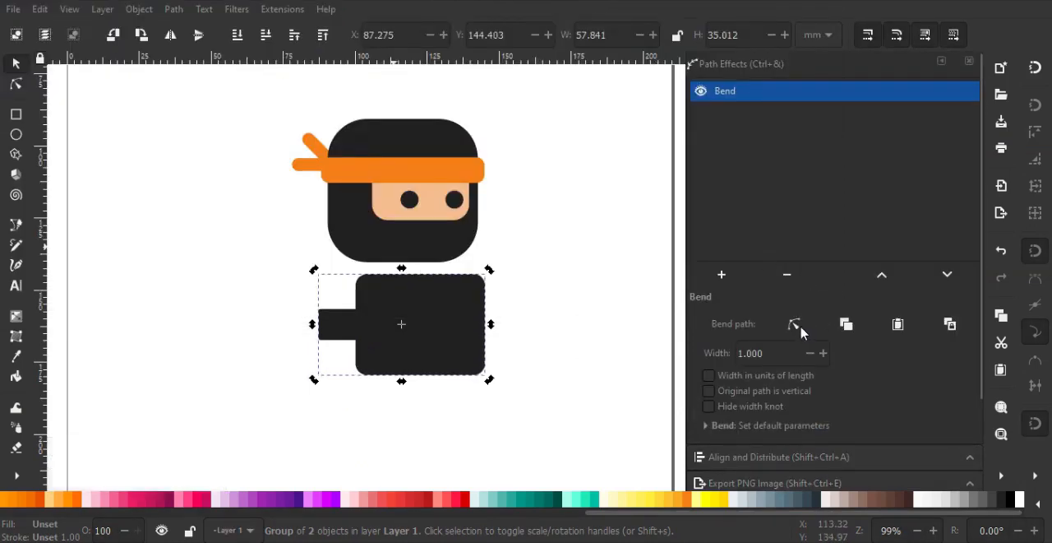
left_click(795, 327)
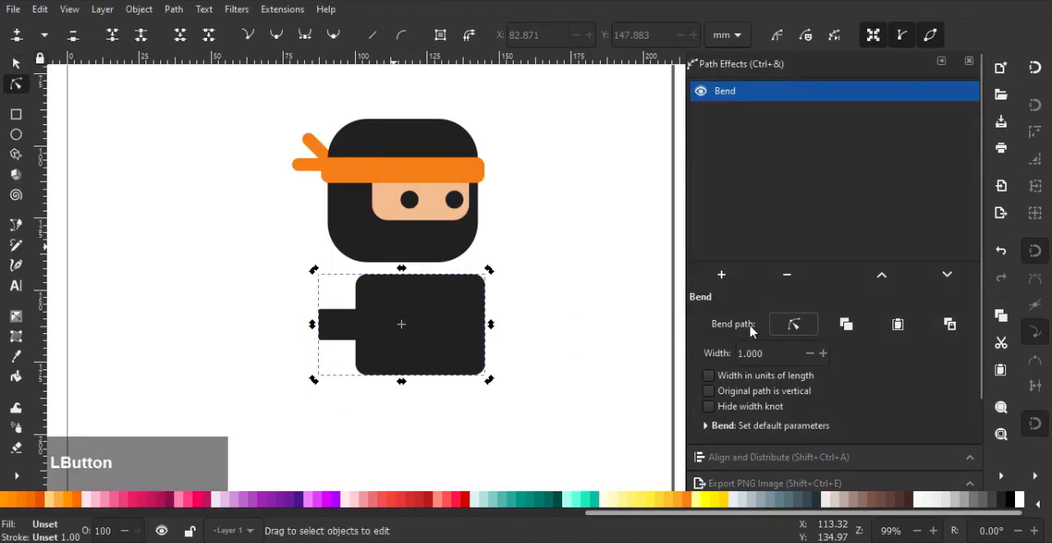
Reshape the body's bend path so the neck reaches under the head and the torso curves down to a flat base
left_click_drag(448, 316, 453, 273)
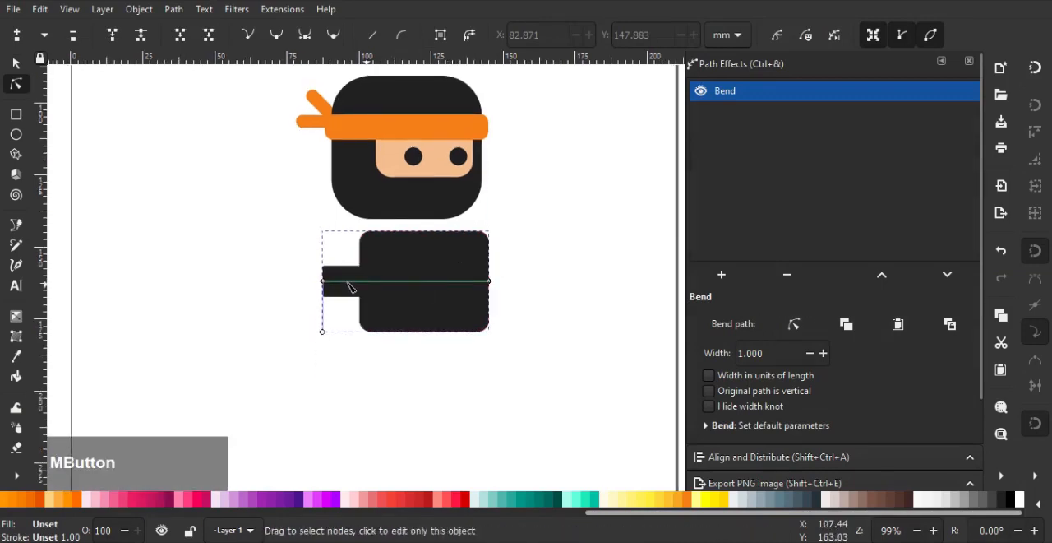
left_click_drag(324, 280, 344, 241)
left_click_drag(390, 216, 397, 203)
left_click_drag(491, 281, 298, 357)
left_click_drag(327, 289, 302, 300)
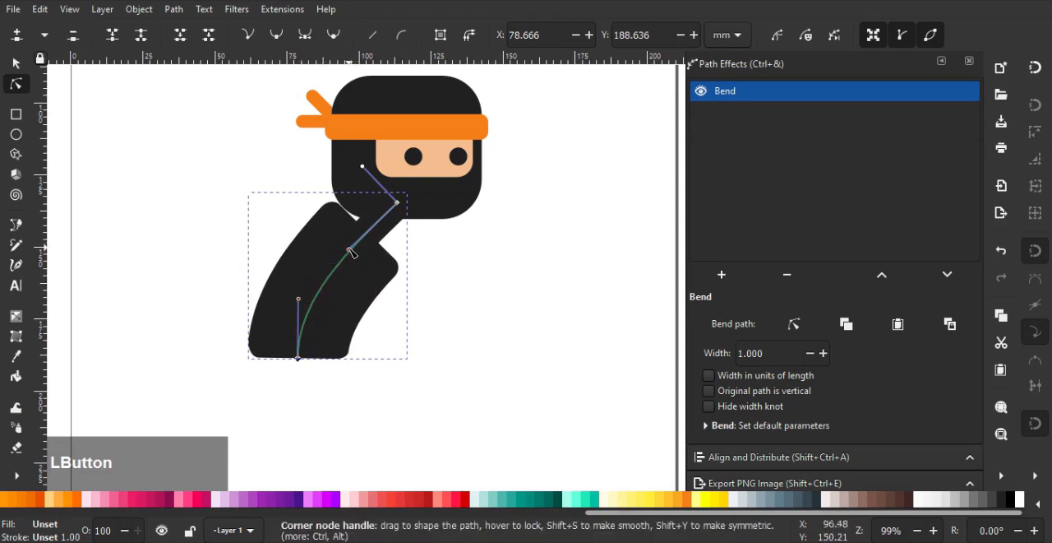
left_click_drag(401, 202, 384, 194)
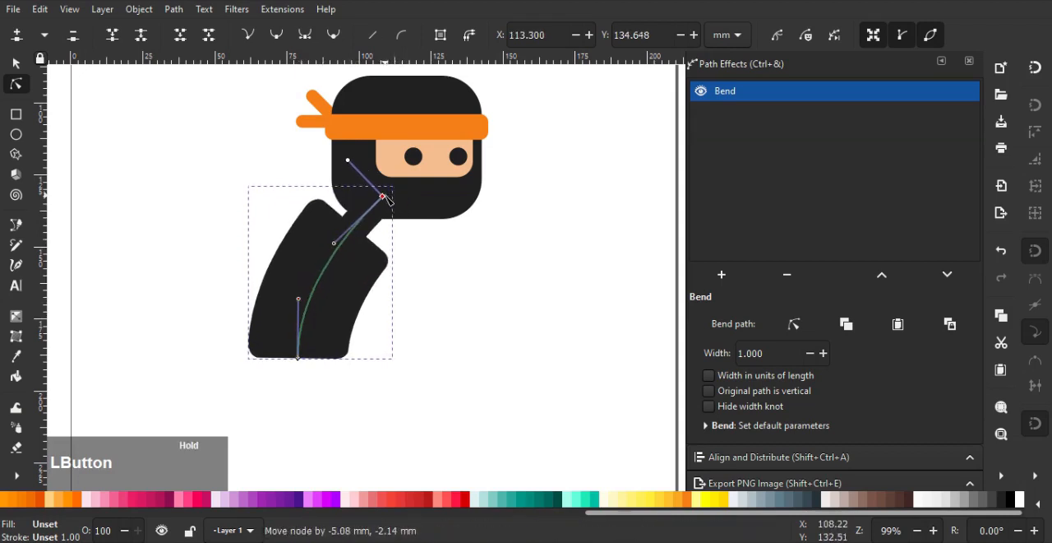
left_click_drag(333, 242, 341, 220)
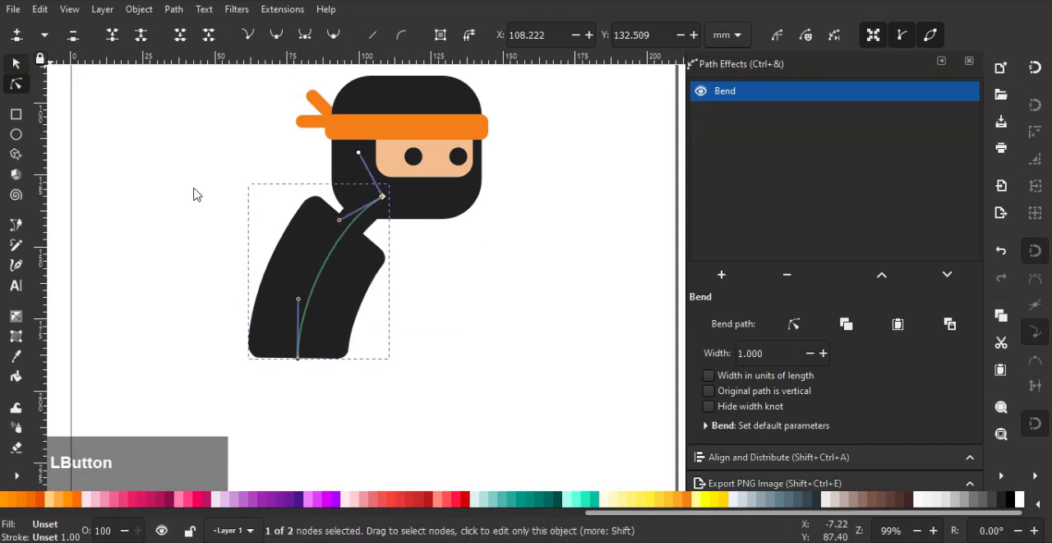
Scale the bent body group down to about 43 × 53 mm and reposition it beneath the head
key("s")
left_click_drag(300, 265, 309, 272)
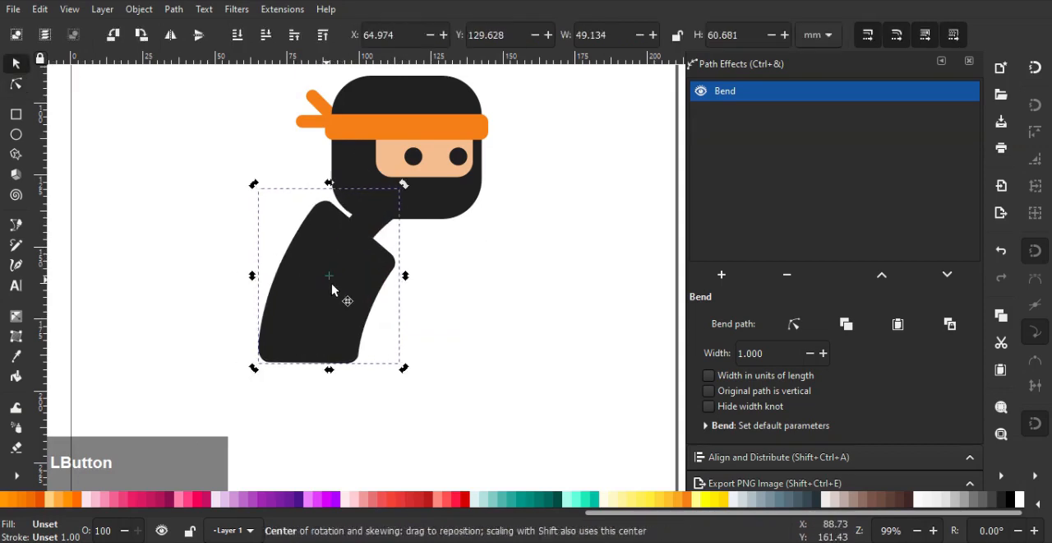
left_click_drag(255, 367, 272, 348)
left_click_drag(311, 281, 303, 292)
Select all the head, headband and face shapes, rotate them slightly clockwise and reposition them over the neck
left_click(458, 216)
middle_click(488, 202)
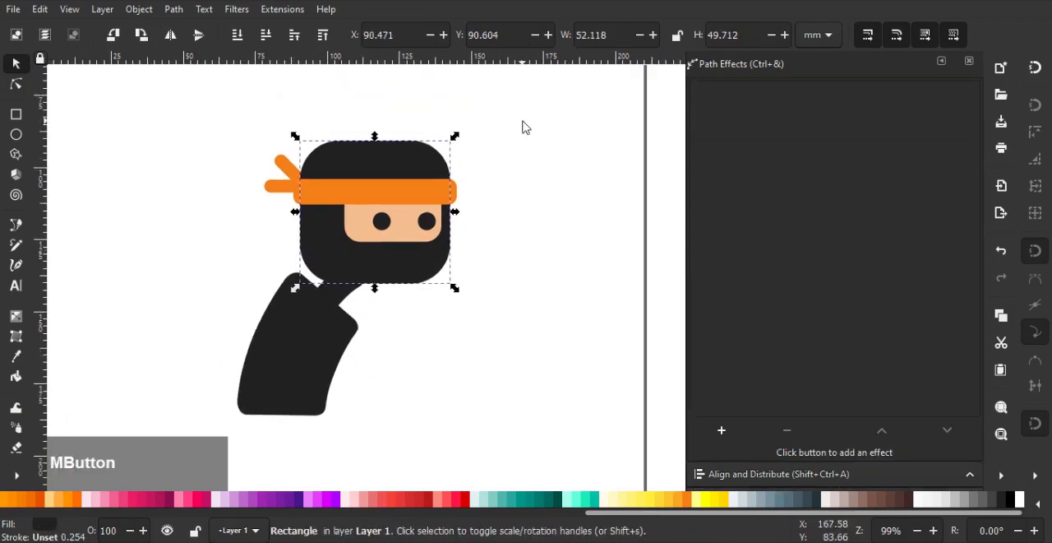
left_click_drag(523, 120, 259, 294)
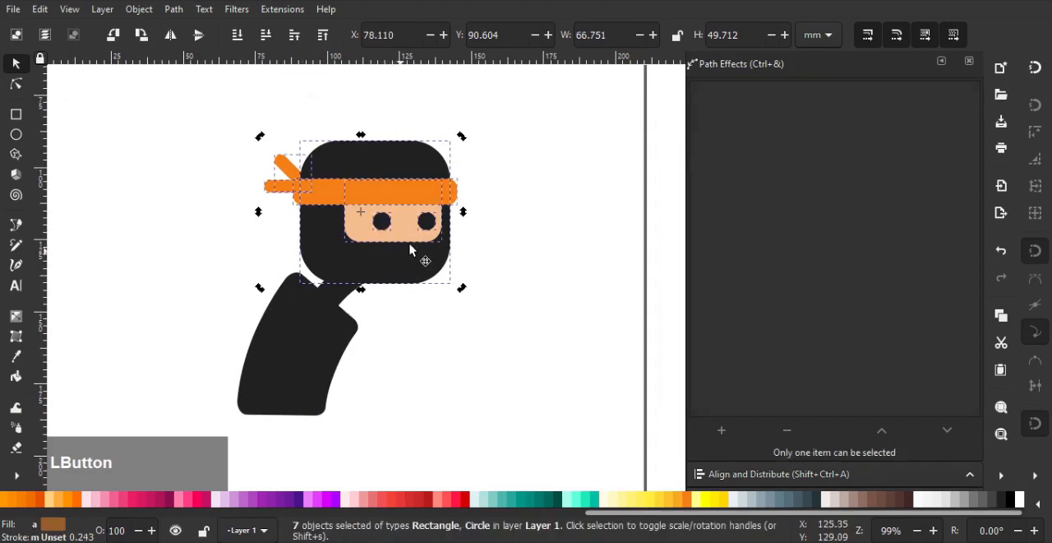
left_click(411, 249)
left_click_drag(464, 139, 473, 152)
scroll(399, 275, "up", 1)
left_click_drag(399, 275, 382, 267)
Thicken the neck rectangle slightly inside the bent body group
left_click(335, 310)
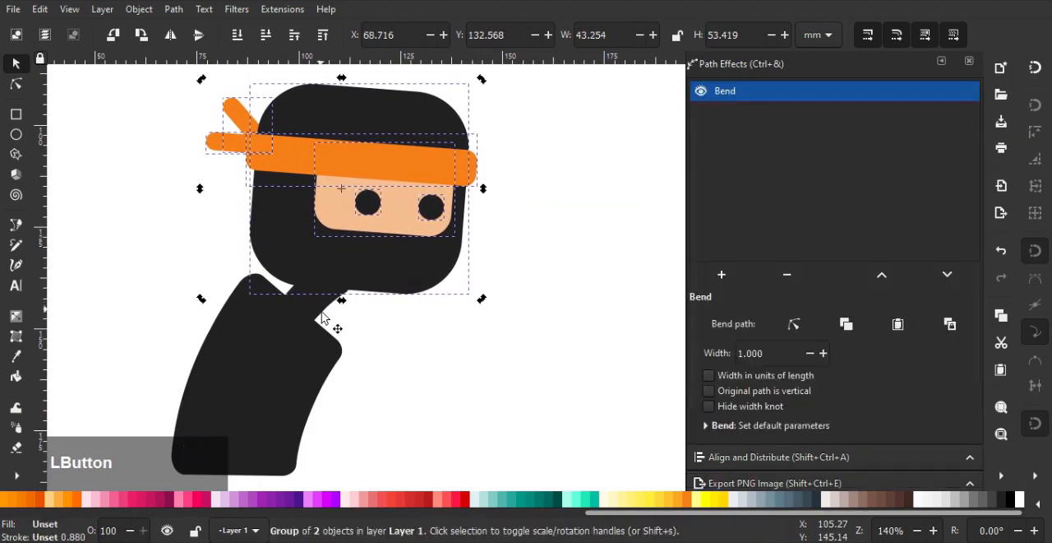
key("n")
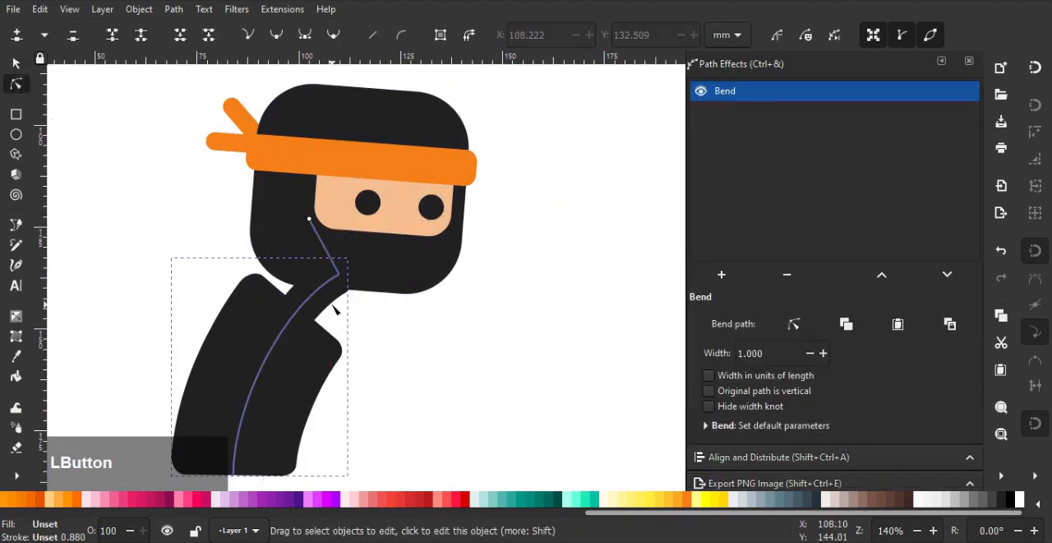
left_click(336, 310)
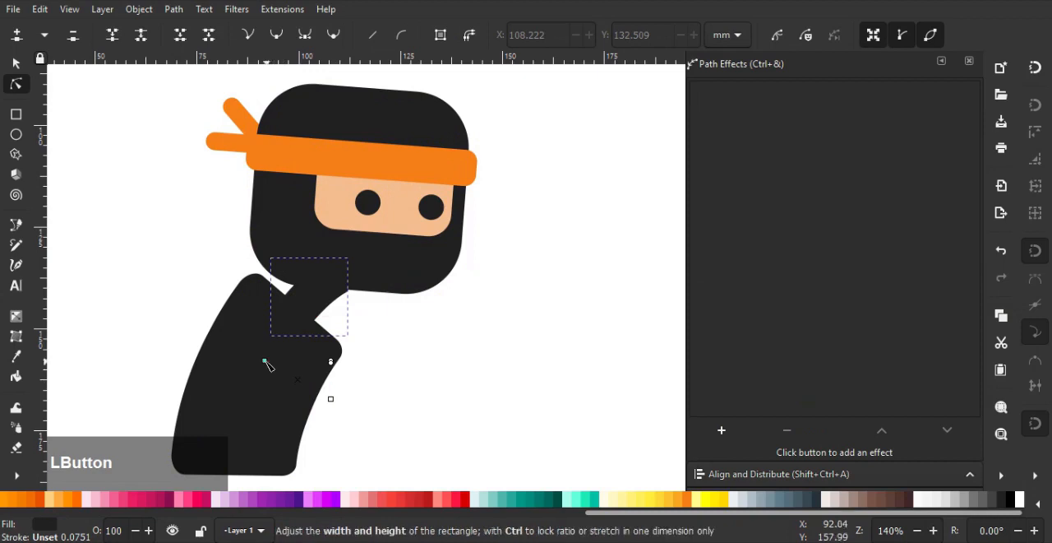
left_click_drag(265, 360, 254, 355)
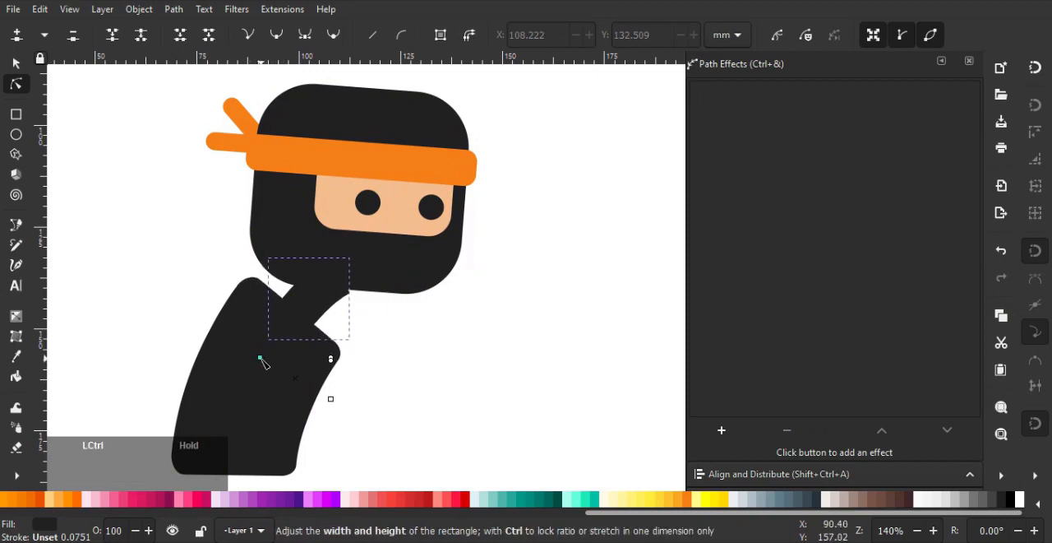
left_click(17, 64)
scroll(292, 318, "down", 3)
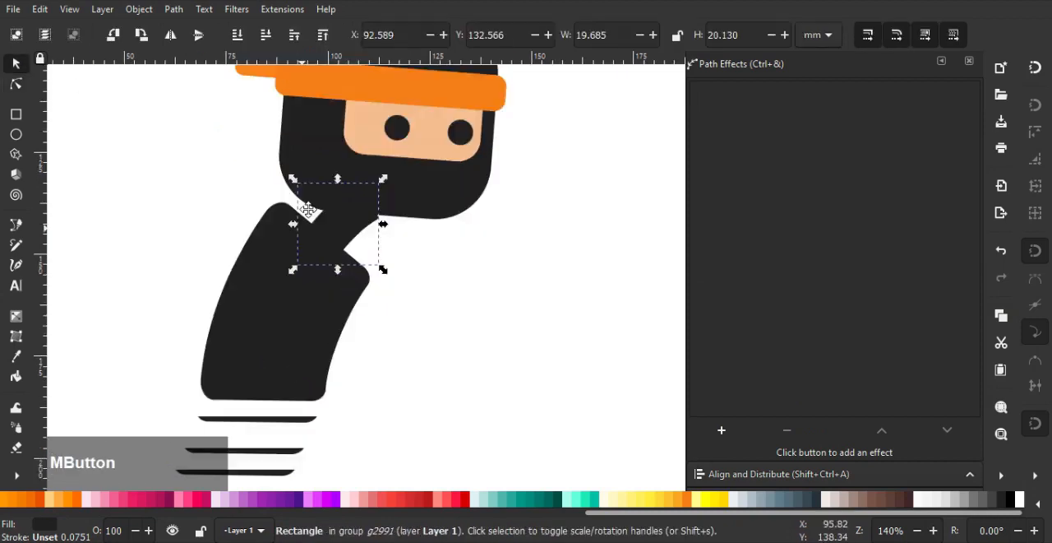
Adjust the upper node and handle of the body group's bend path to refine the curve at the neck
left_click(292, 317)
scroll(292, 318, "down", 2)
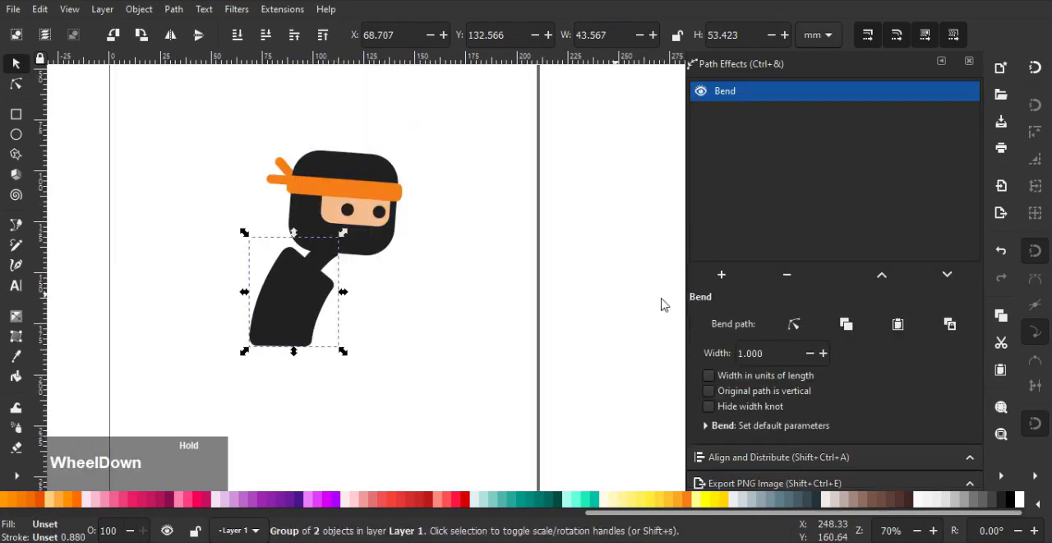
left_click(794, 324)
scroll(324, 251, "up", 1)
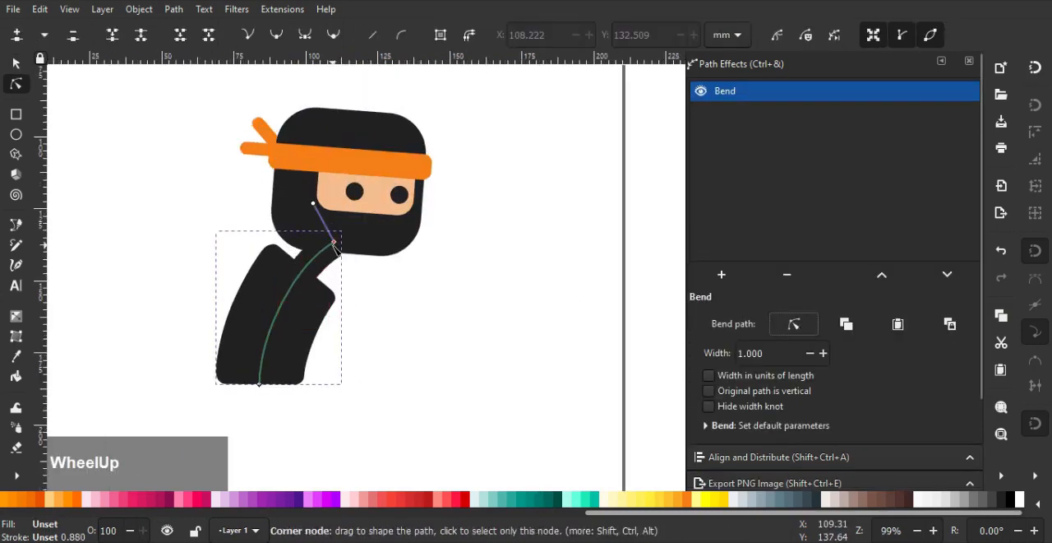
left_click(341, 245)
left_click_drag(341, 245, 346, 239)
left_click_drag(306, 264, 332, 230)
left_click(395, 287)
scroll(396, 286, "down", 1)
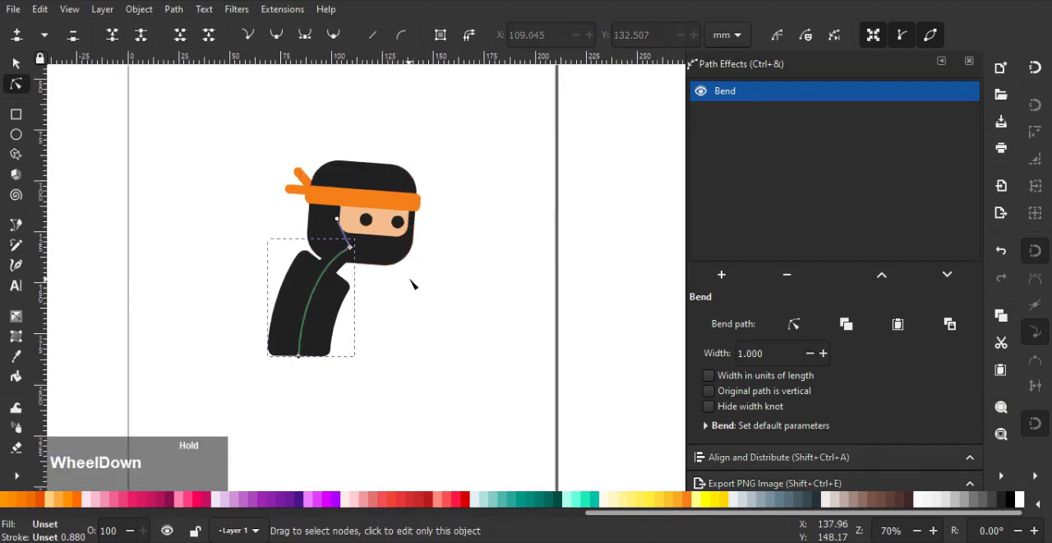
left_click_drag(411, 281, 466, 285)
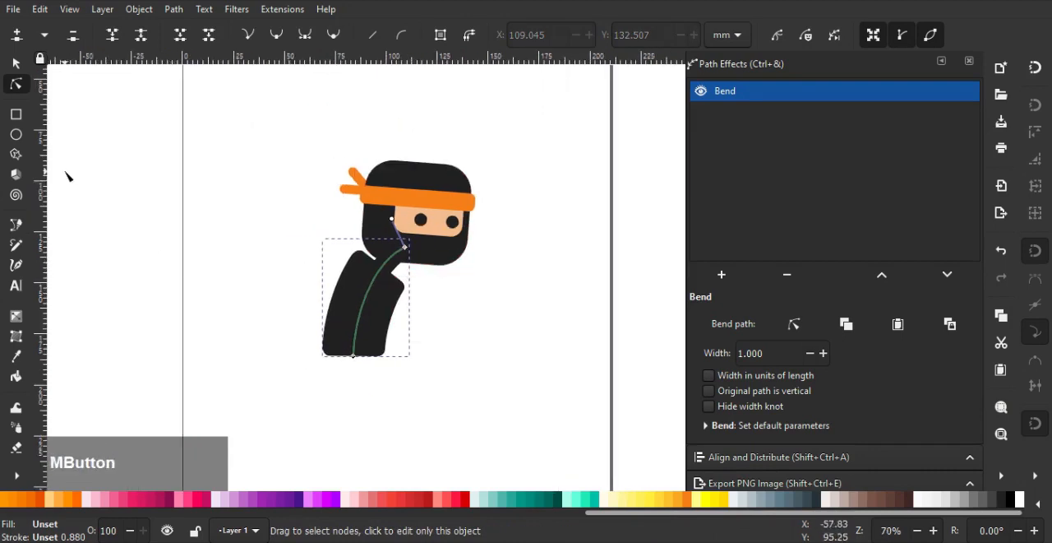
Draw a belt rectangle of about 37 × 8 mm across the base of the body and fill it orange
left_click(16, 115)
scroll(352, 340, "up", 3)
left_click_drag(271, 357, 332, 377)
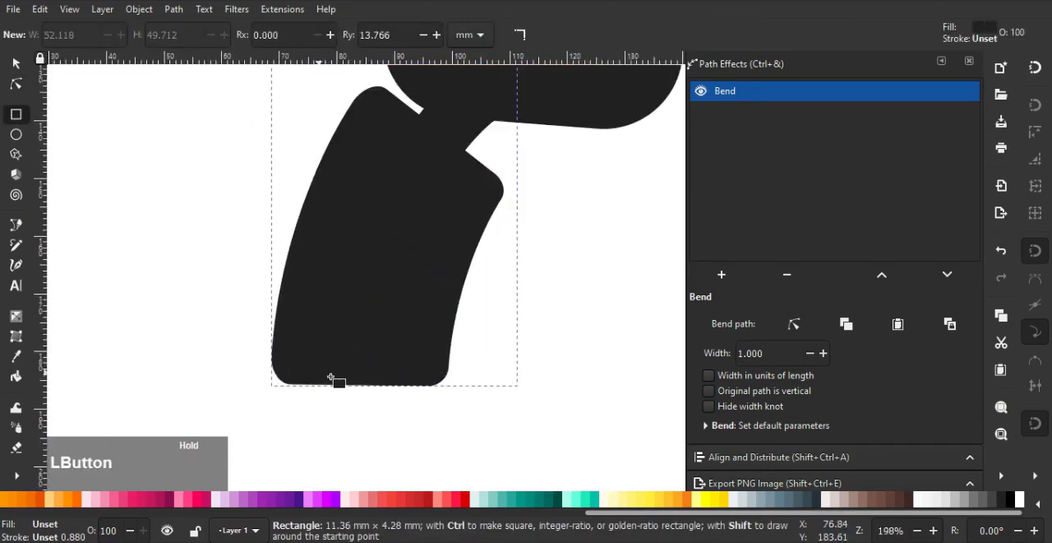
left_click_drag(416, 387, 465, 392)
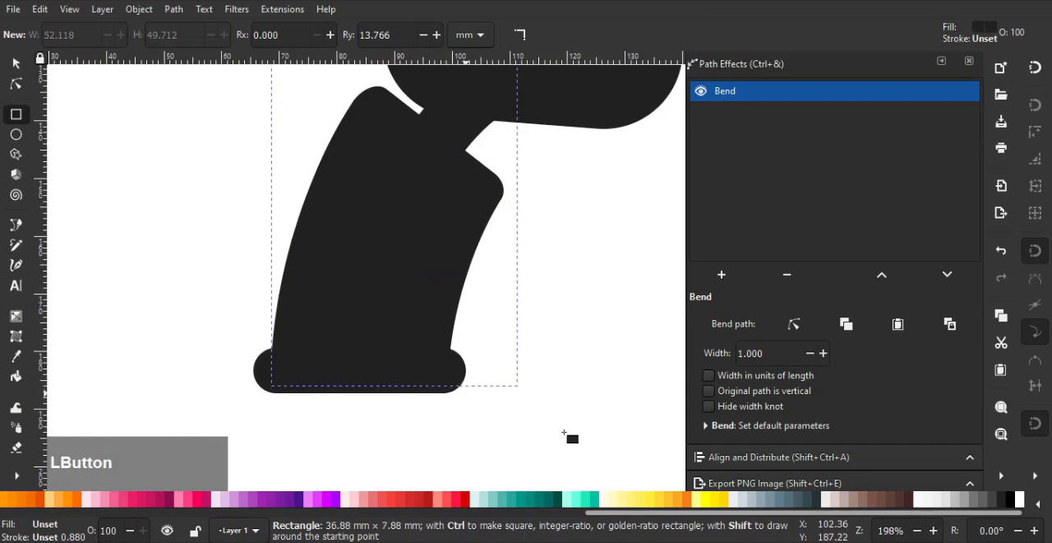
left_click(689, 502)
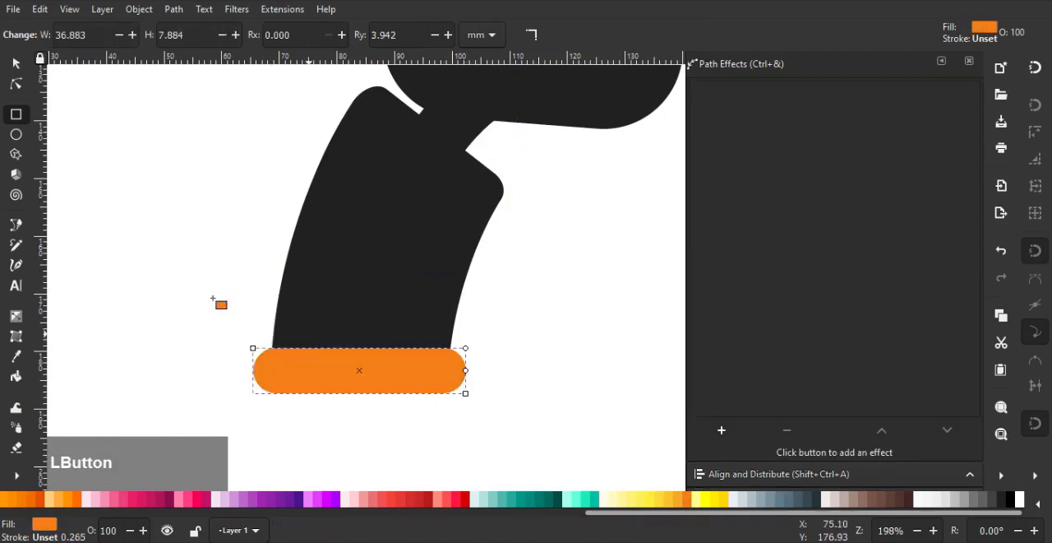
Narrow the orange belt to about 34 mm wide and reduce its corner rounding
left_click(15, 64)
scroll(498, 380, "up", 1)
left_click_drag(496, 374, 482, 373)
left_click(404, 362)
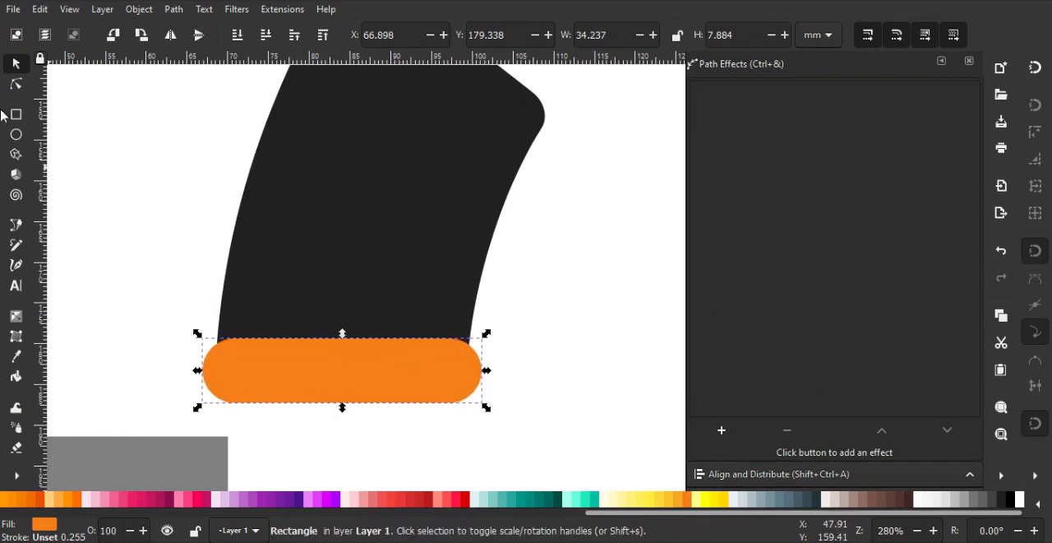
left_click(16, 83)
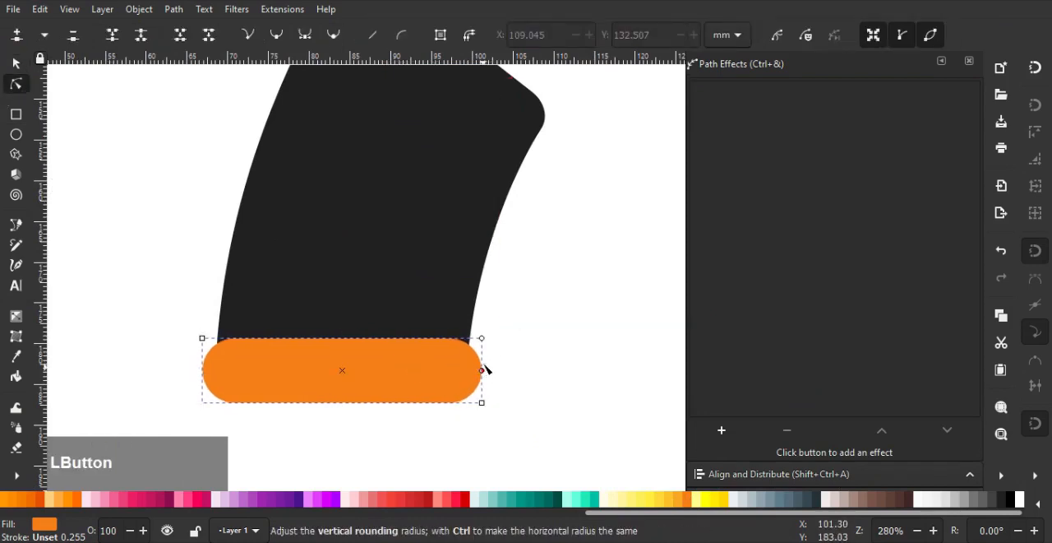
left_click(485, 352)
scroll(541, 324, "down", 2)
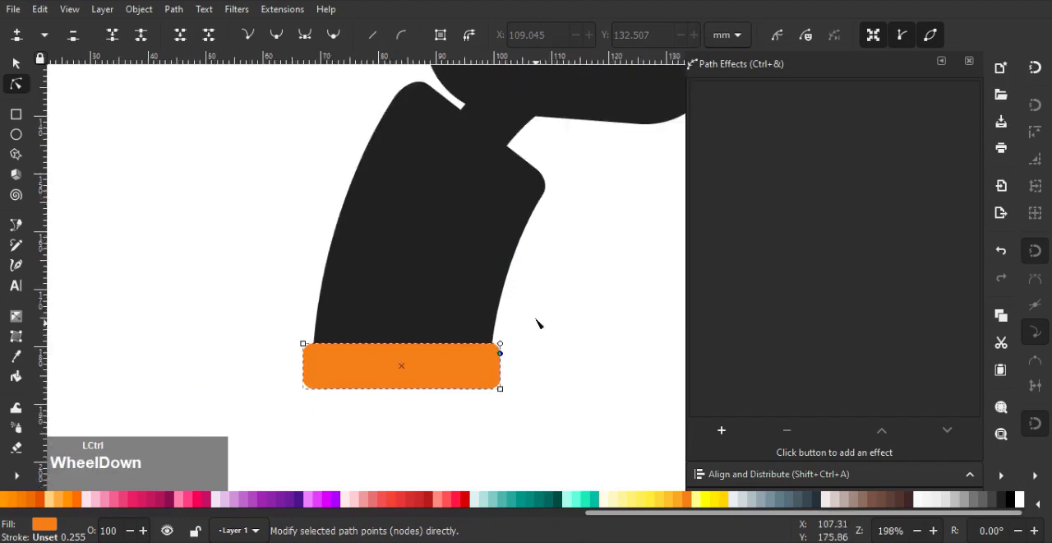
Draw an arm rectangle of about 38 × 8 mm beside the ninja and fill it with the body's dark colour (212121ff)
middle_click(446, 289)
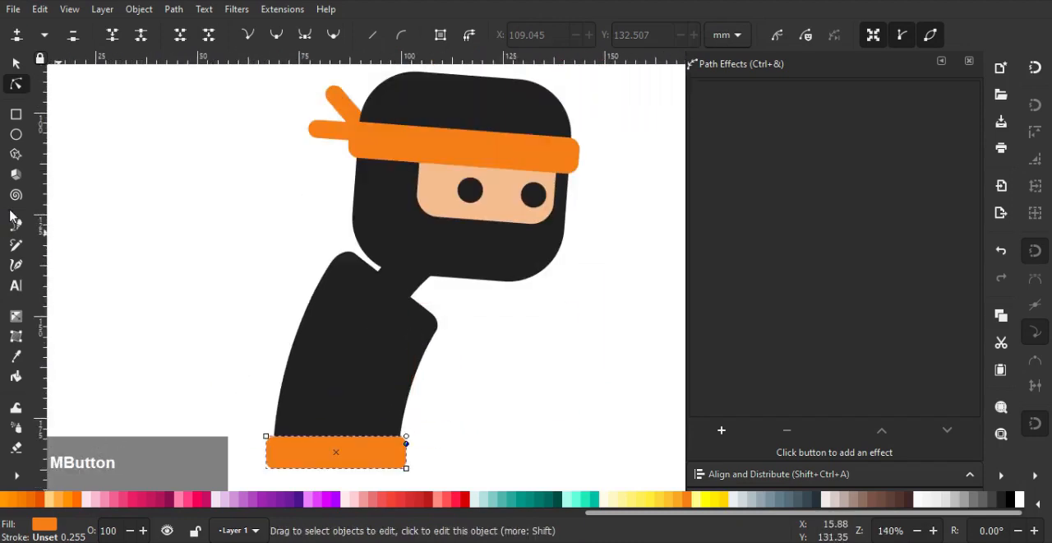
left_click(16, 114)
middle_click(89, 189)
left_click_drag(195, 219, 350, 253)
left_click(735, 471)
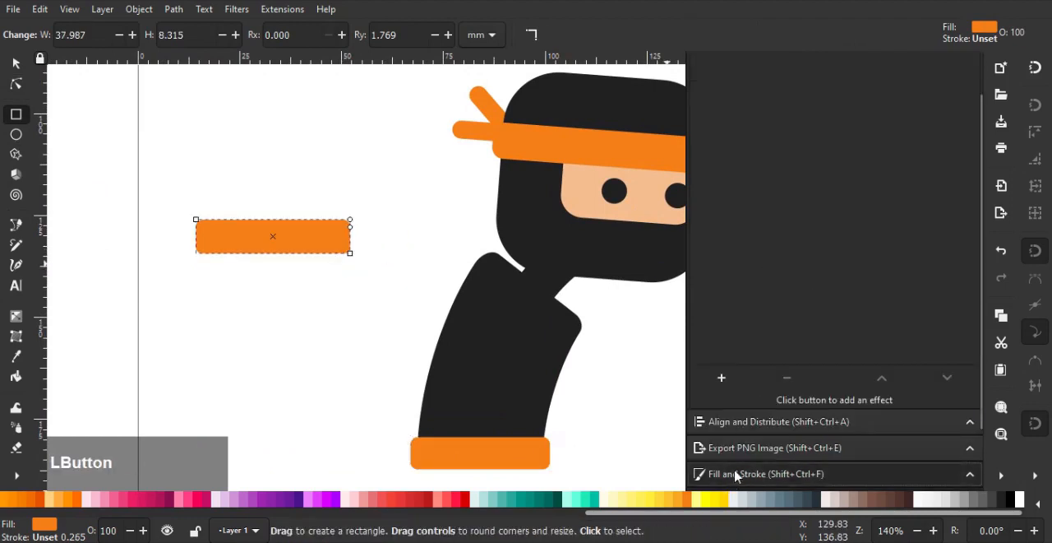
left_click(523, 328)
middle_click(212, 195)
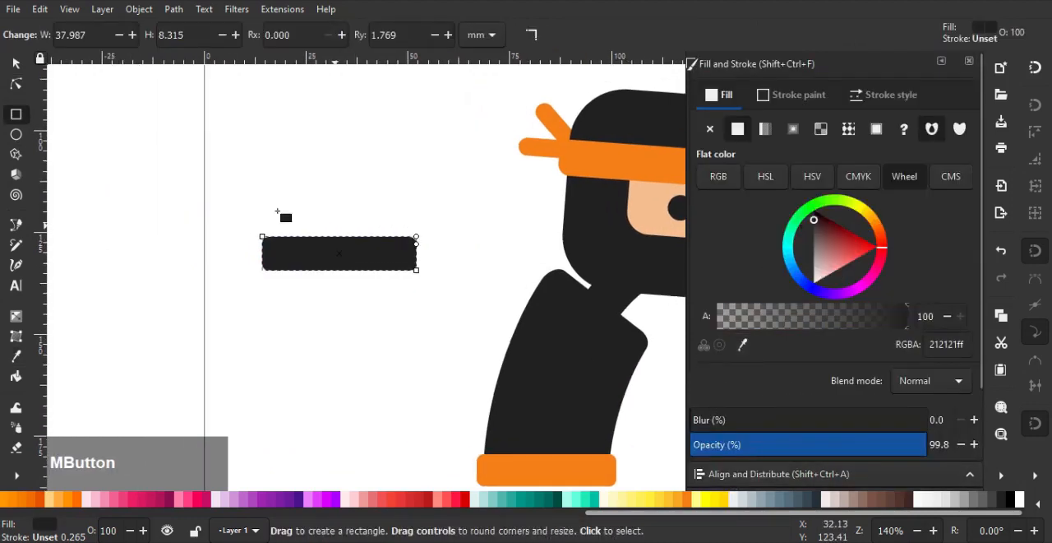
Duplicate the arm rectangle, shift the copy beyond the arm's outer end and shrink it to about 15 × 7 mm as a hand
left_click(14, 64)
scroll(422, 259, "up", 1, "ctrl")
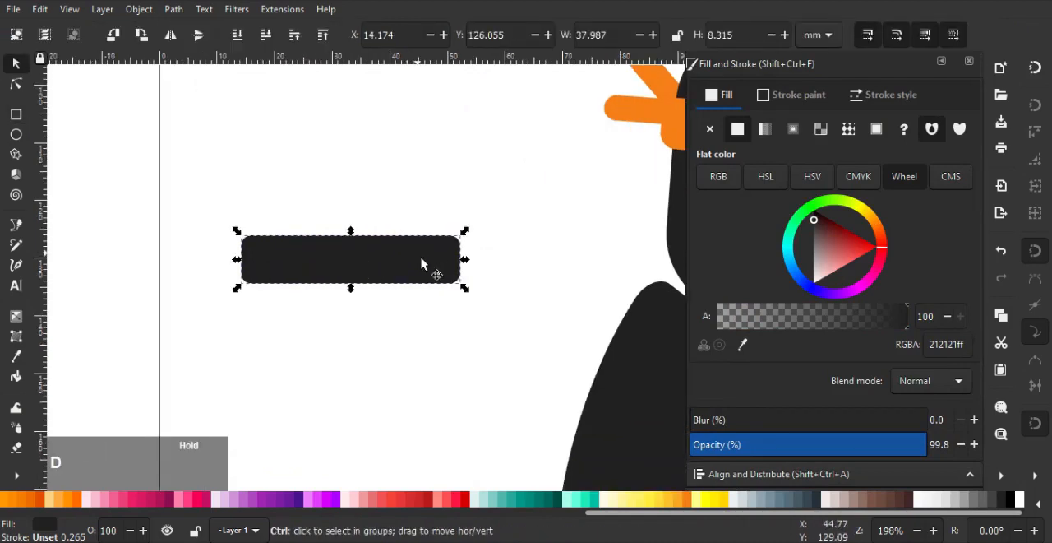
left_click_drag(422, 263, 355, 261)
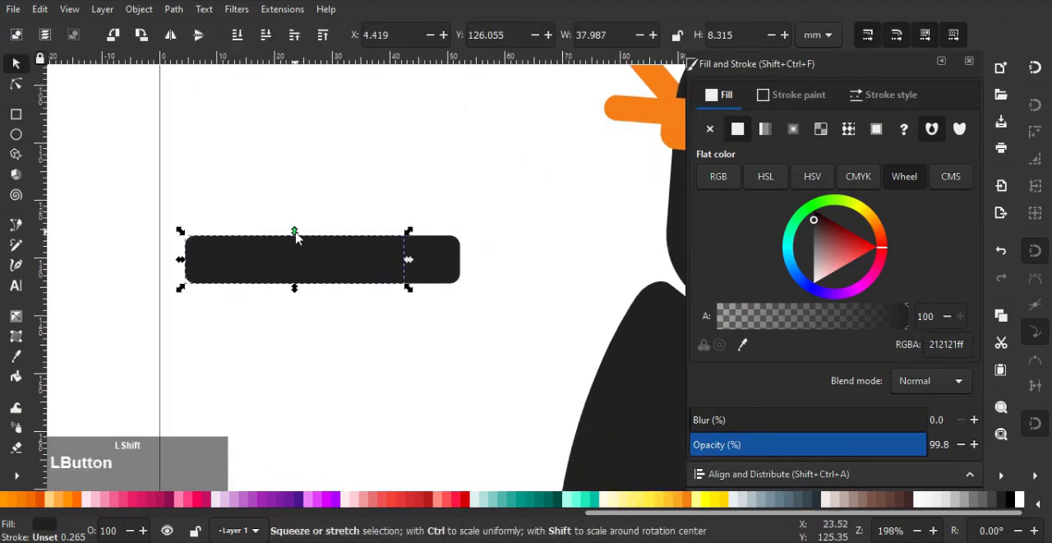
left_click_drag(296, 237, 296, 242)
left_click_drag(409, 260, 341, 266)
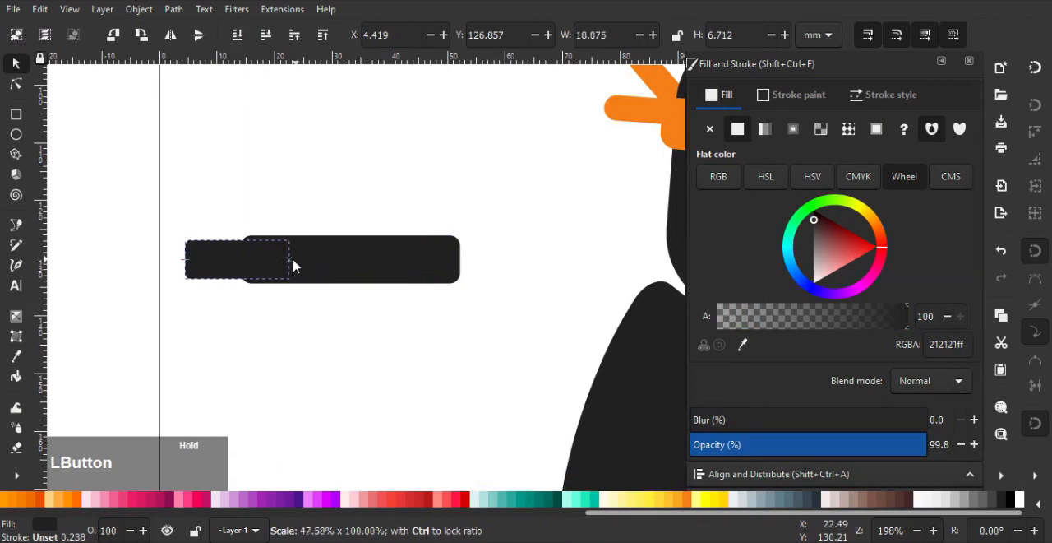
left_click_drag(277, 265, 274, 262)
Send the hand rectangle to the back and fill it with the headband's orange (f57f17ff)
key("End")
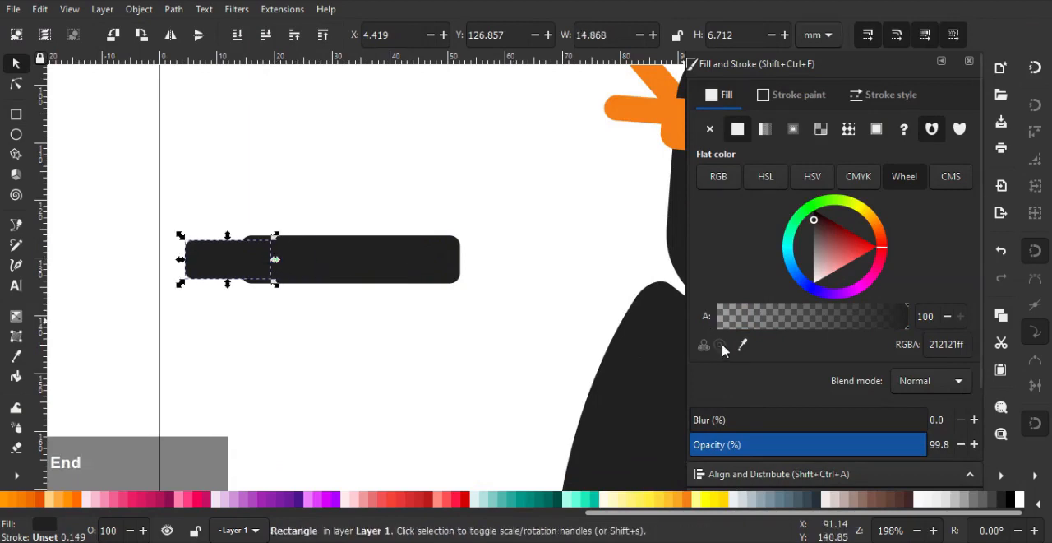
left_click(742, 344)
left_click(664, 104)
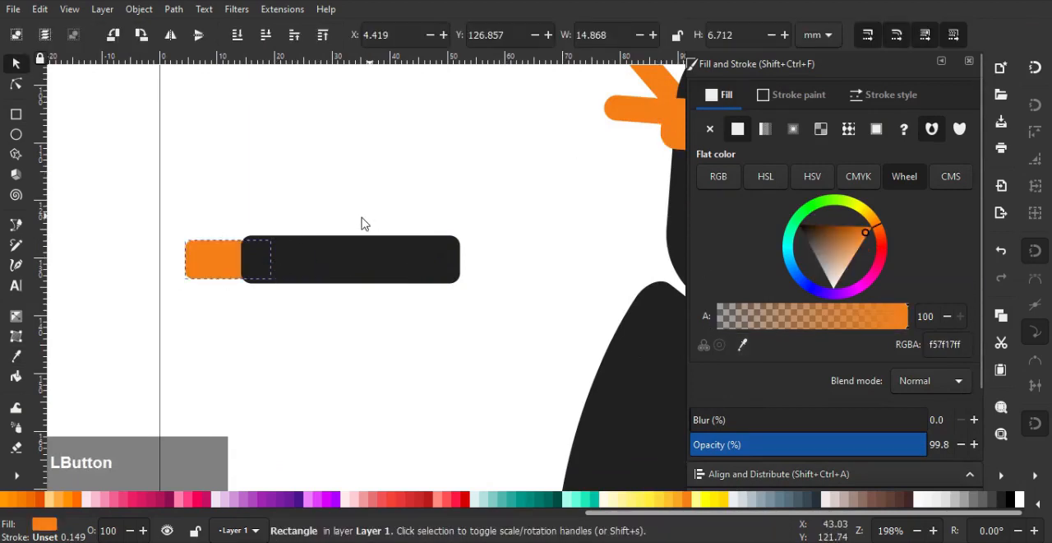
Group the orange hand with the dark arm and add the Bend path effect to the group
left_click(325, 260, "shift")
scroll(327, 260, "down", 1, "ctrl")
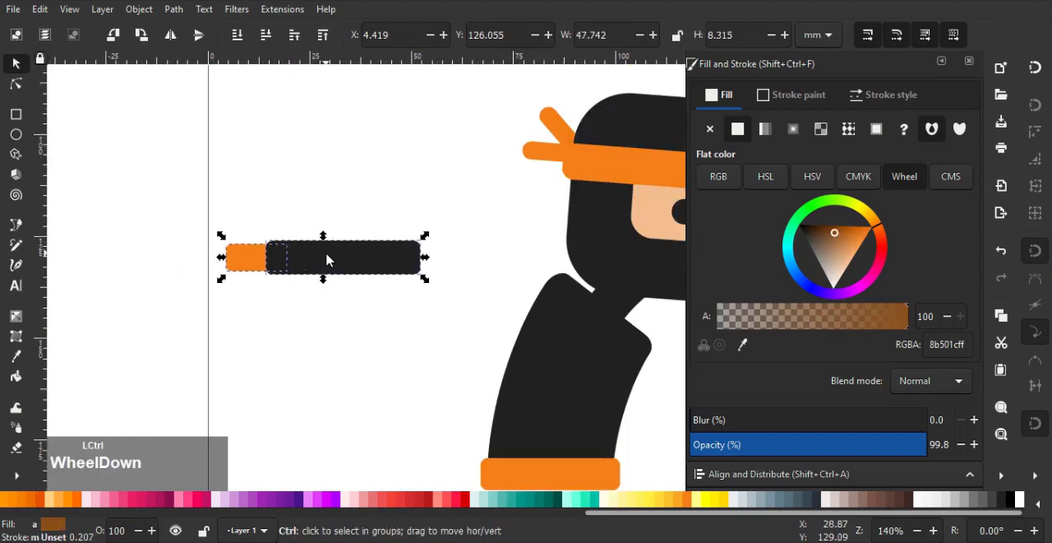
key("ctrl+g")
scroll(806, 309, "down", 2)
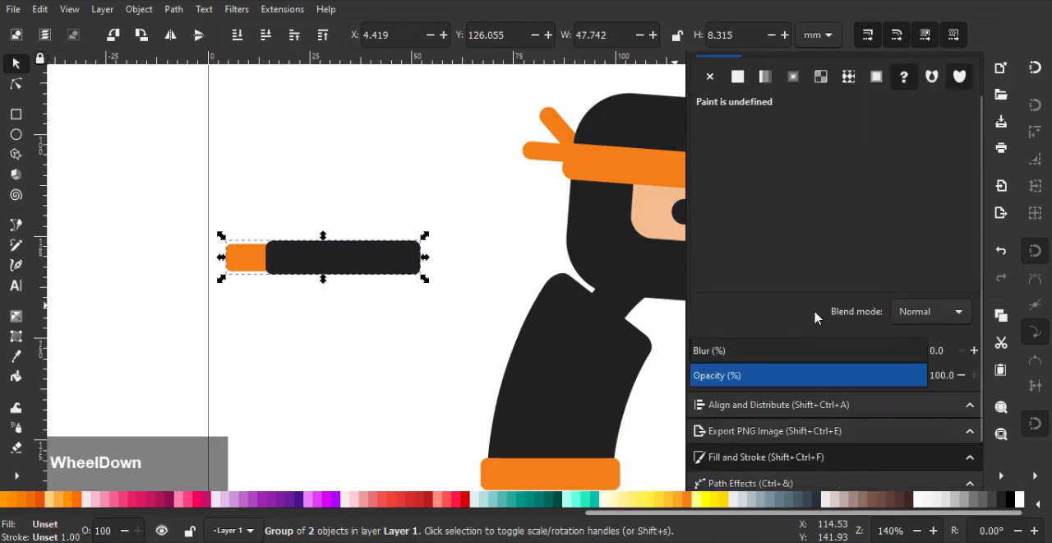
scroll(760, 437, "down", 2)
left_click(740, 434)
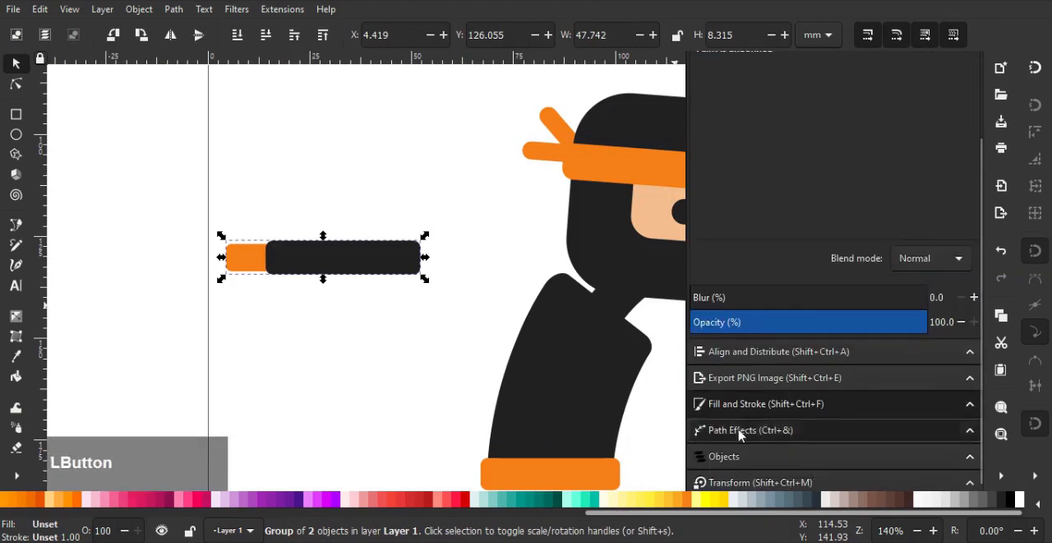
left_click(722, 413)
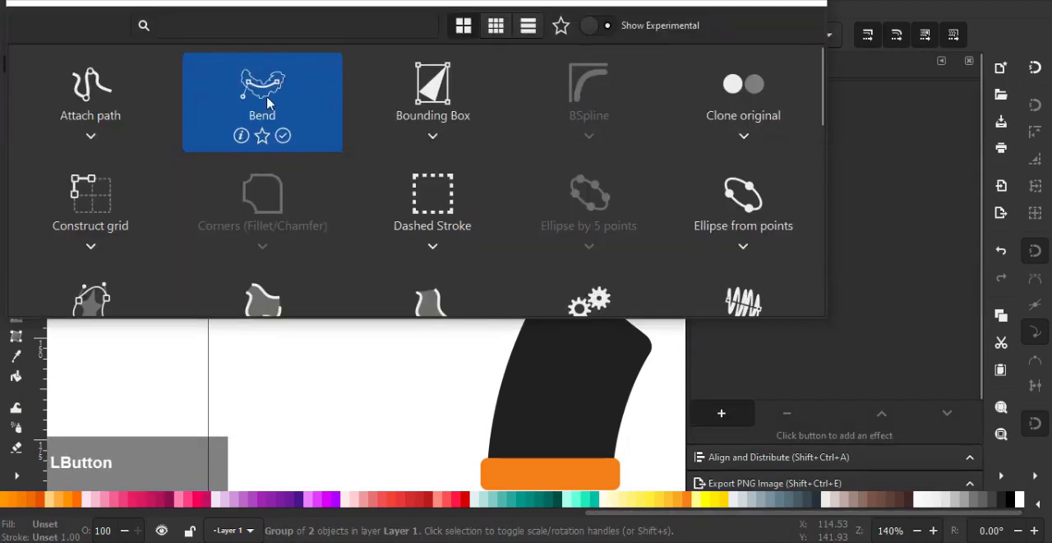
left_click(275, 87)
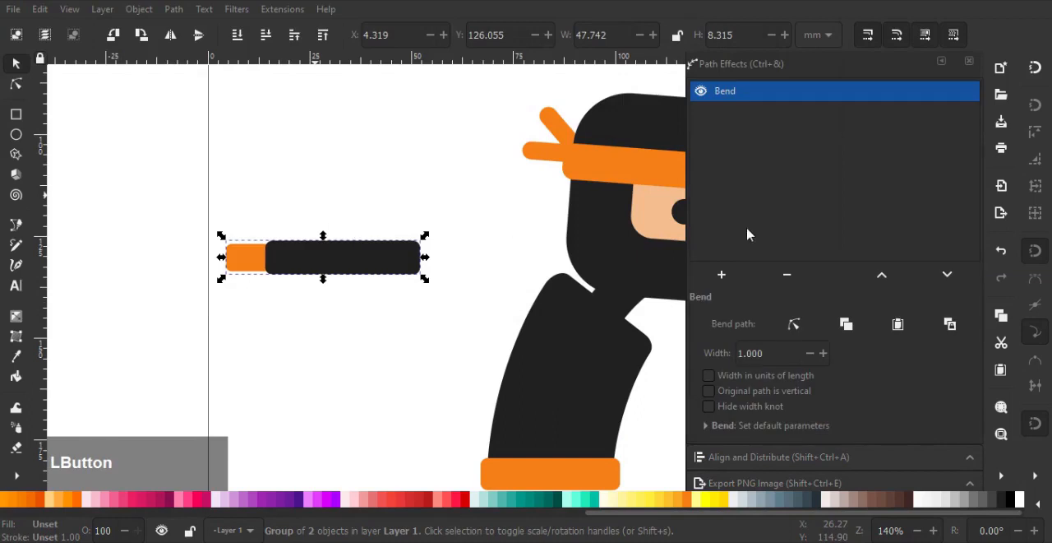
Bend the arm group's path into a gentle upward arch and move the arm onto the ninja's rear shoulder
left_click(794, 324)
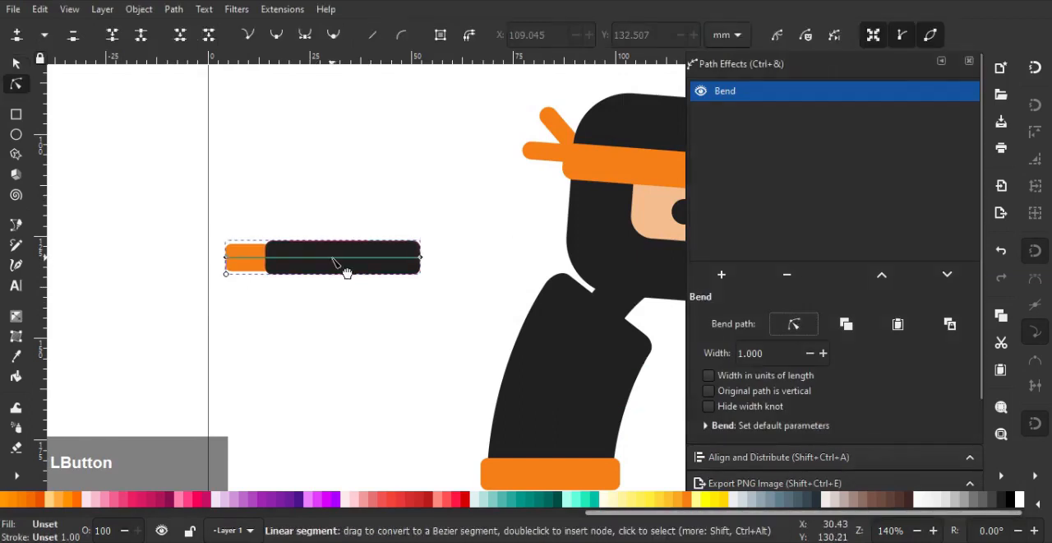
left_click_drag(348, 270, 488, 265)
left_click(14, 66)
left_click_drag(356, 313, 333, 321)
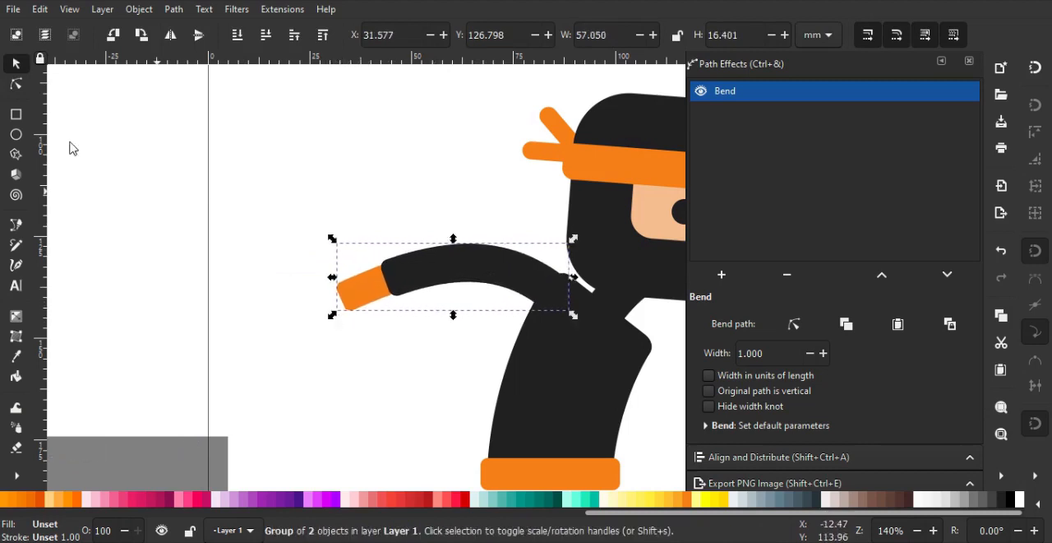
Reshape the rear arm's bend path by pulling the hand end inward and adjusting both curve handles for a smoother arch
left_click(18, 86)
left_click(794, 323)
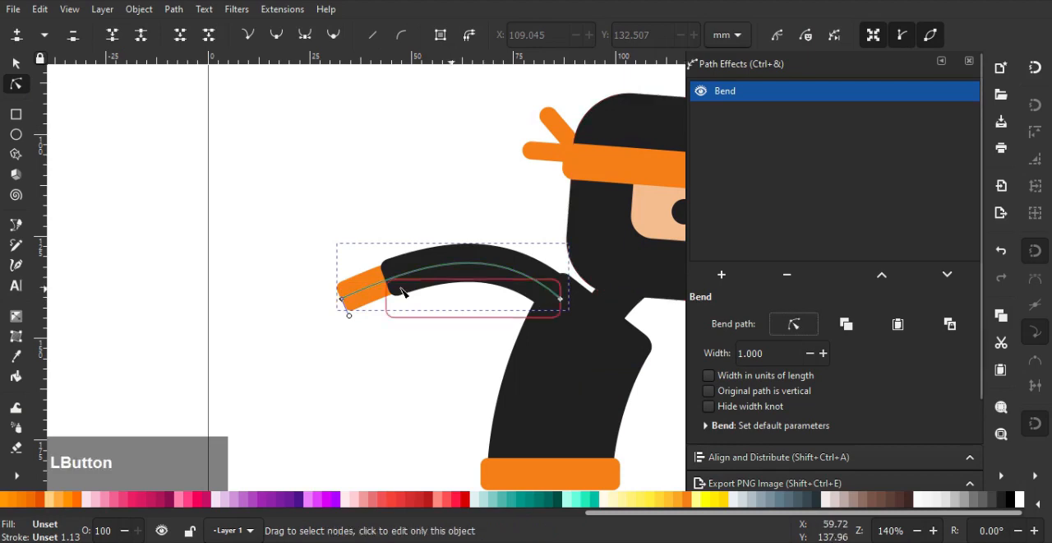
left_click_drag(352, 302, 371, 296)
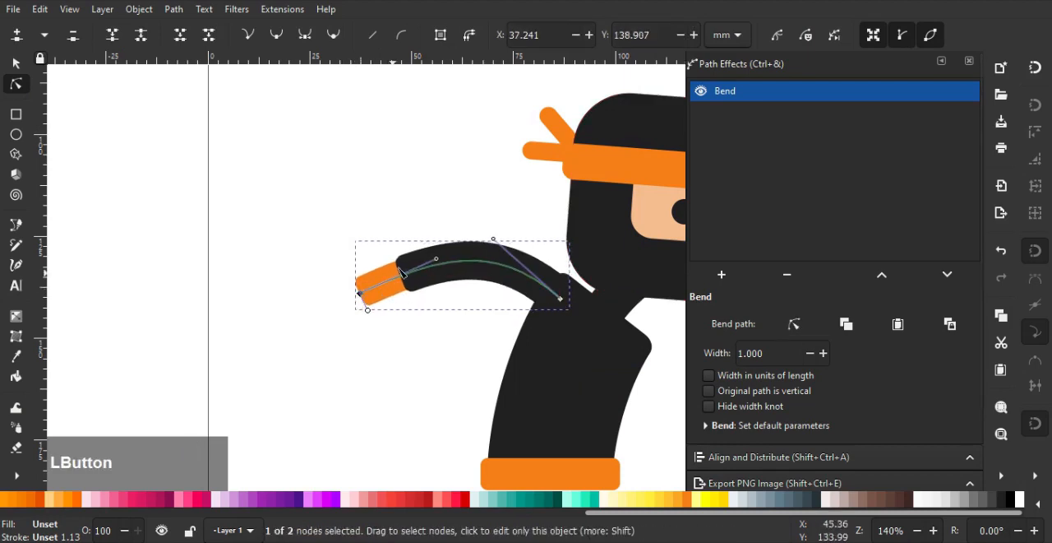
left_click_drag(435, 261, 424, 250)
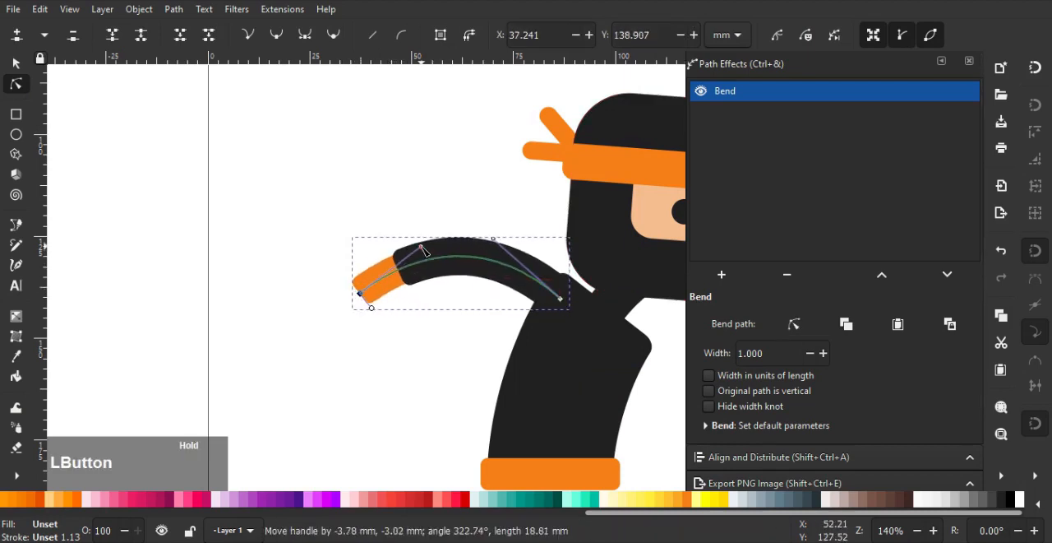
left_click_drag(496, 241, 519, 247)
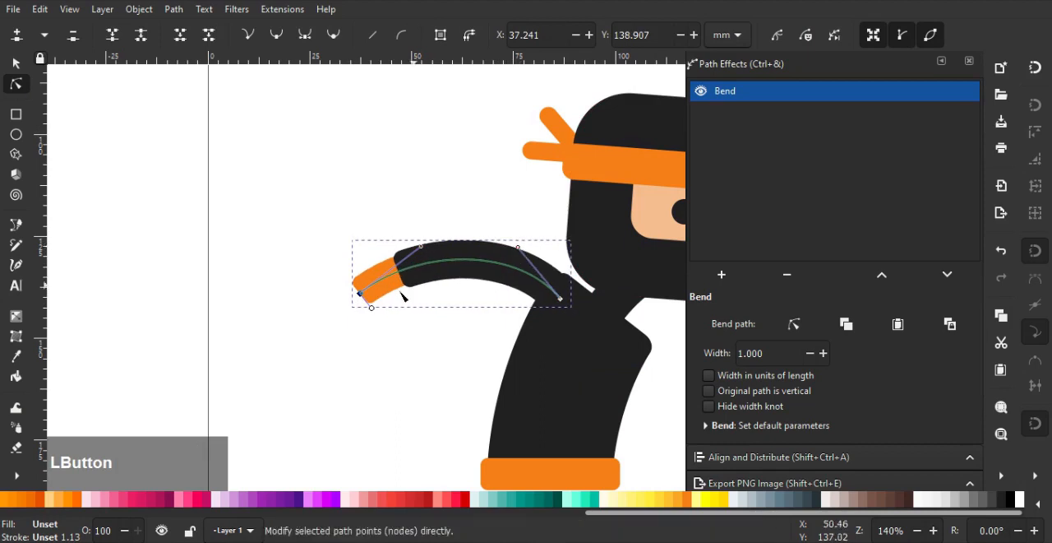
left_click_drag(361, 294, 352, 286)
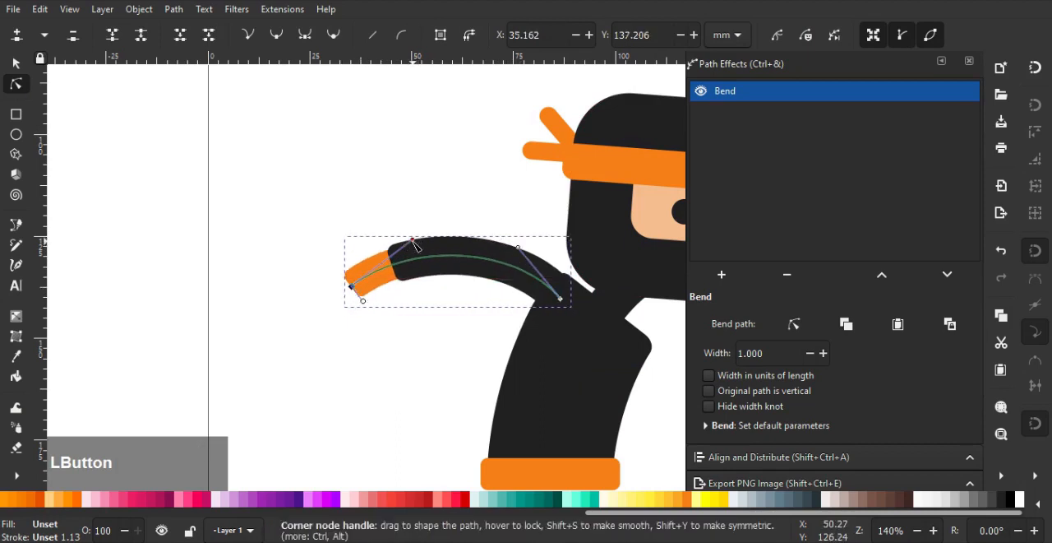
left_click_drag(413, 241, 443, 254)
middle_click(386, 273)
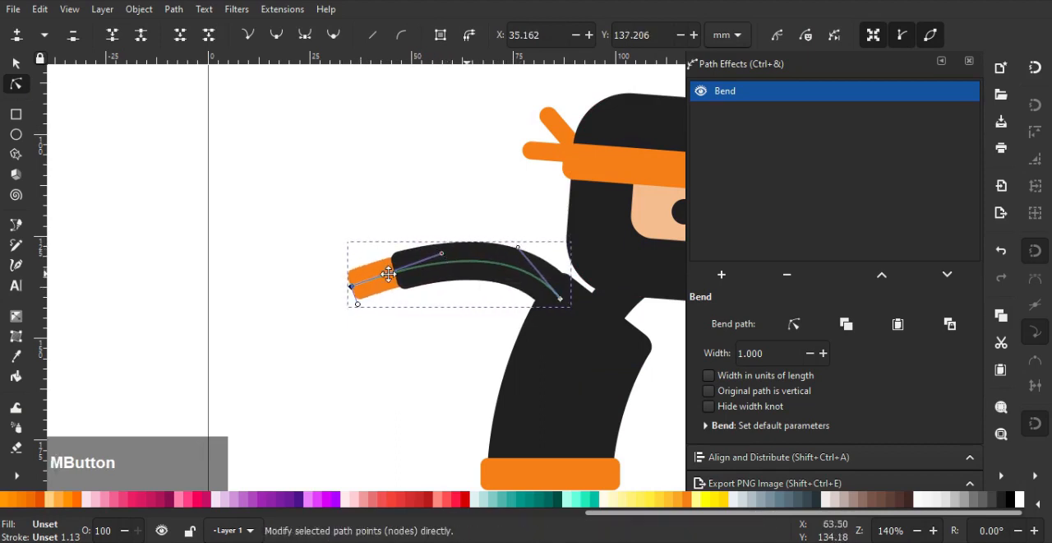
left_click(17, 64)
middle_click(216, 148)
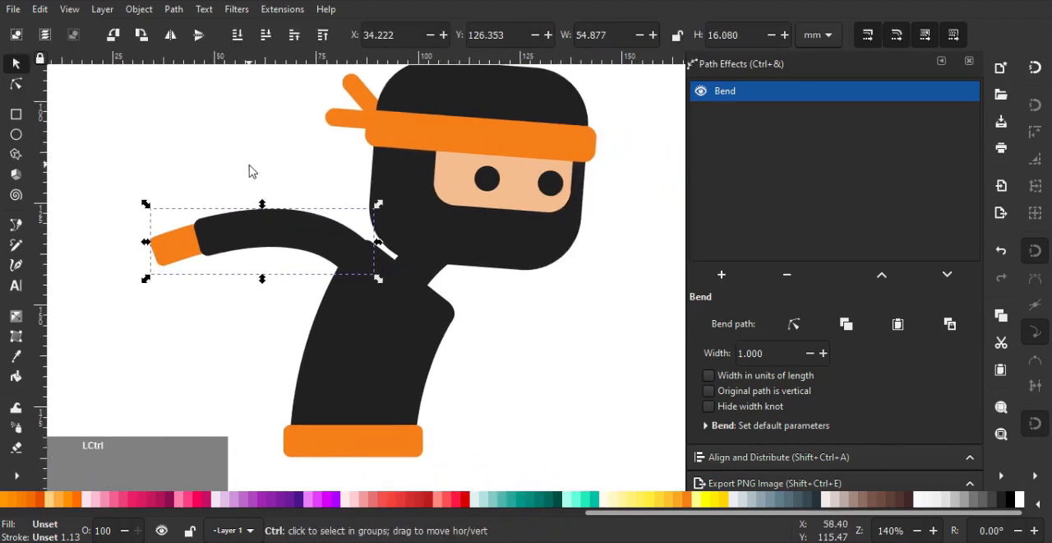
Duplicate the bent arm, flip the copy horizontally and vertically, and place it at the front shoulder
key("h")
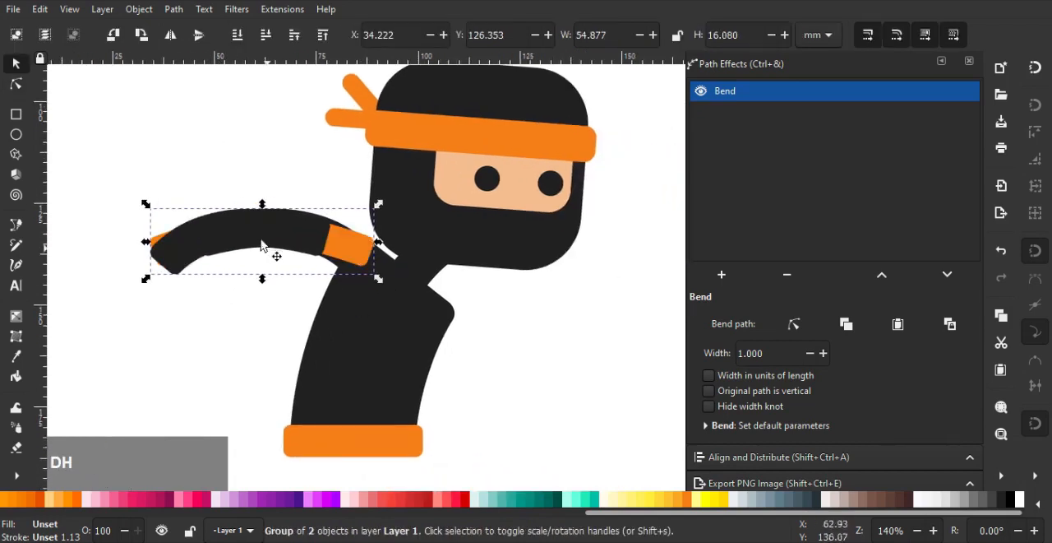
left_click_drag(261, 245, 528, 340)
key("v")
Deepen the front arm's bend path into a U shape and move its shoulder end toward the body's front edge
left_click(16, 86)
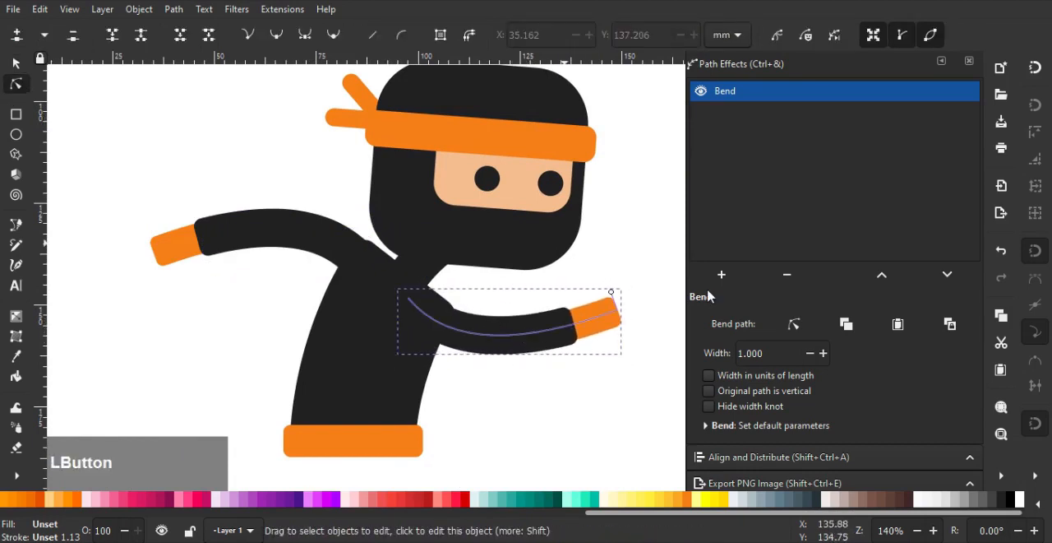
left_click_drag(621, 319, 615, 302)
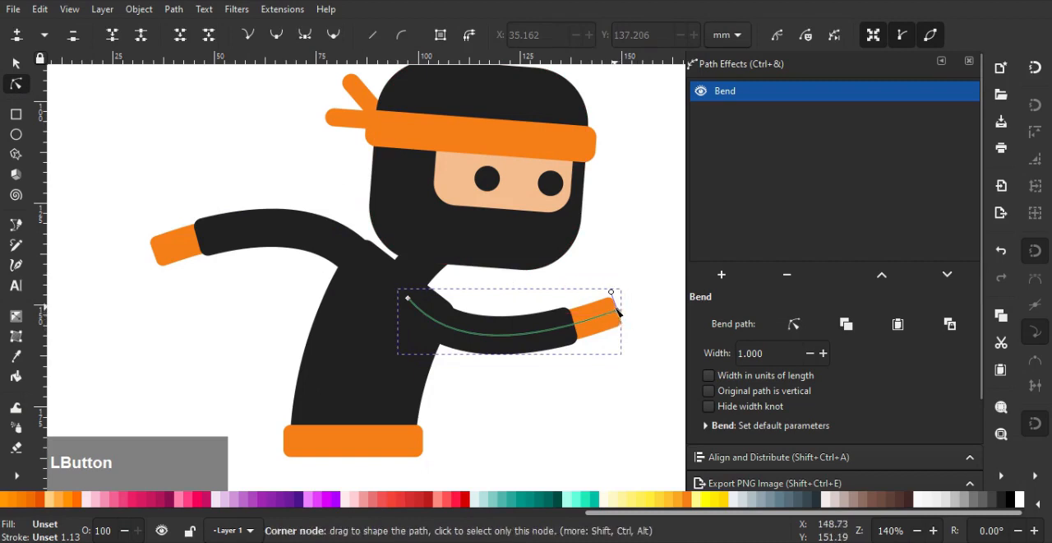
left_click_drag(527, 342, 563, 395)
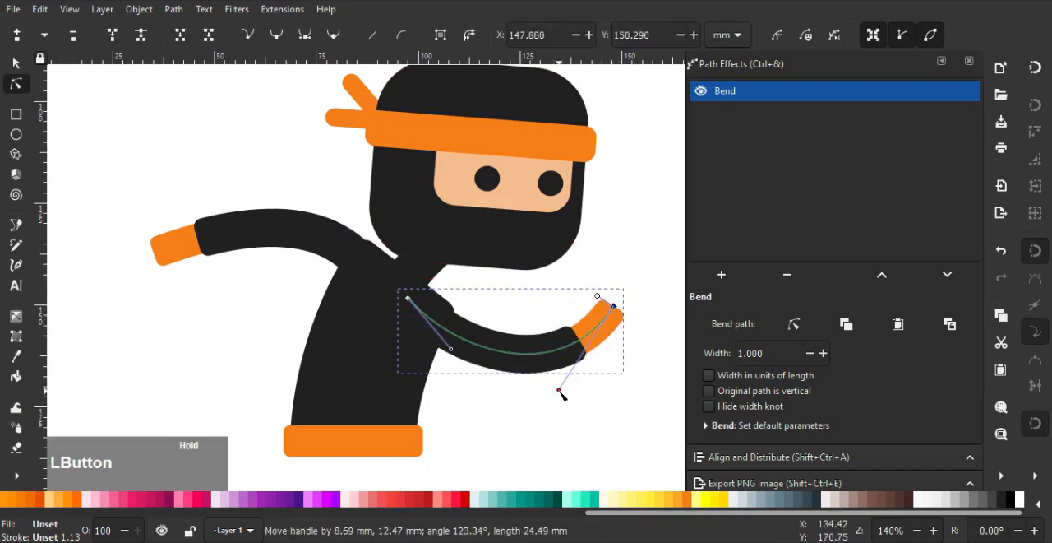
left_click_drag(451, 350, 430, 378)
left_click_drag(408, 300, 437, 311)
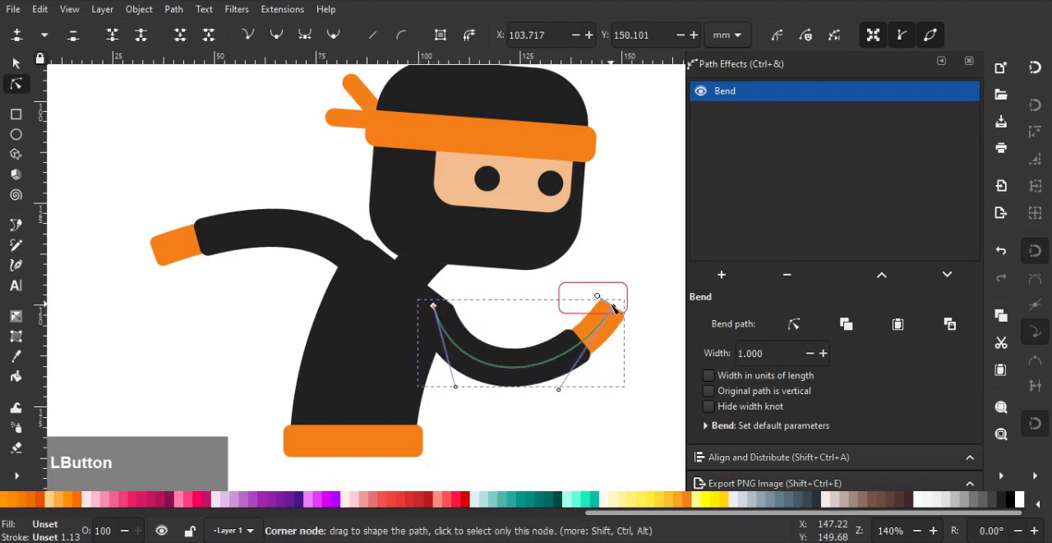
Shorten the front arm by pulling its hand end inward, even out the curve handles and fine-tune the shoulder end against the body
left_click_drag(614, 308, 579, 314)
left_click_drag(526, 395, 556, 383)
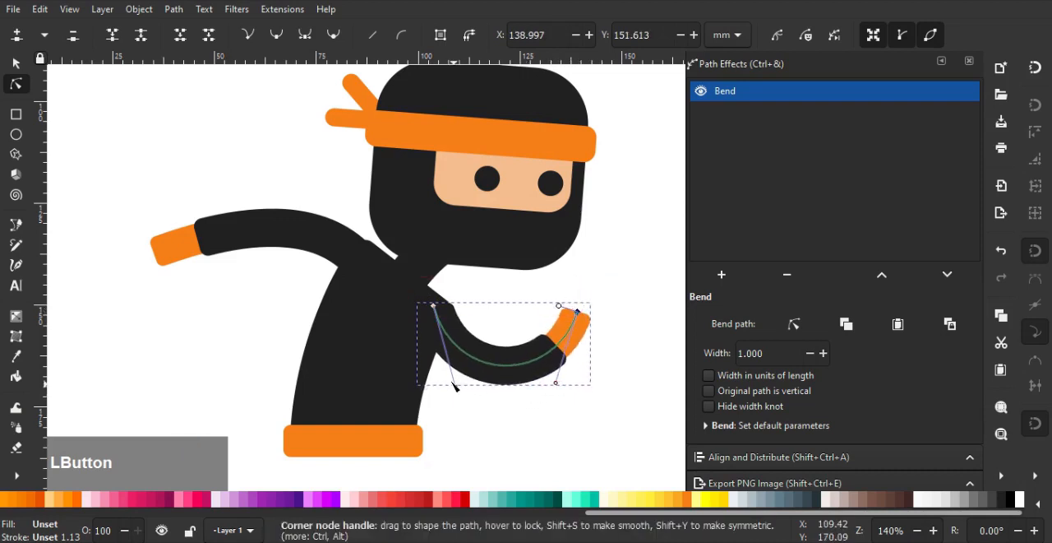
left_click_drag(455, 384, 449, 377)
scroll(475, 298, "up", 3)
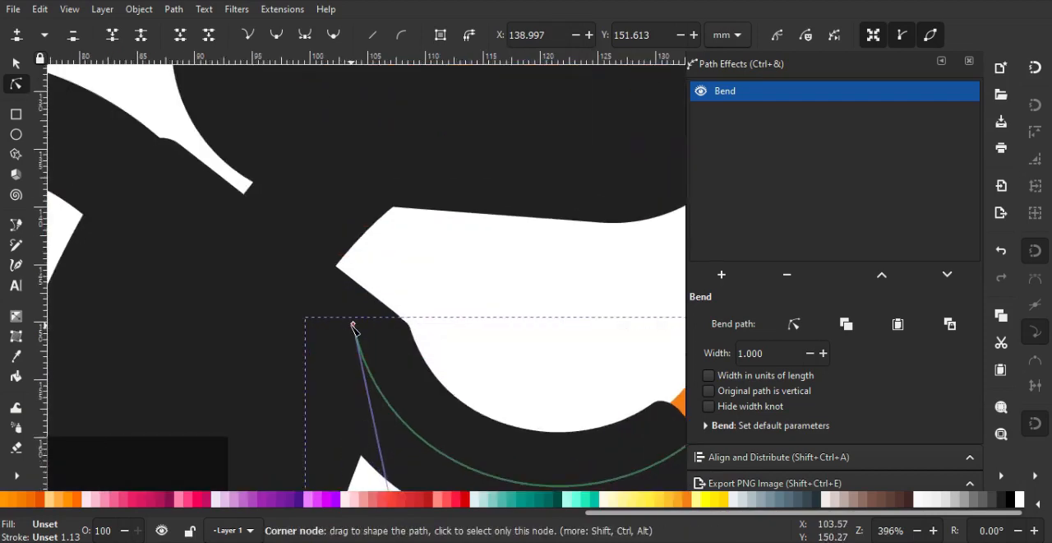
left_click_drag(354, 327, 348, 323)
scroll(397, 261, "down", 4)
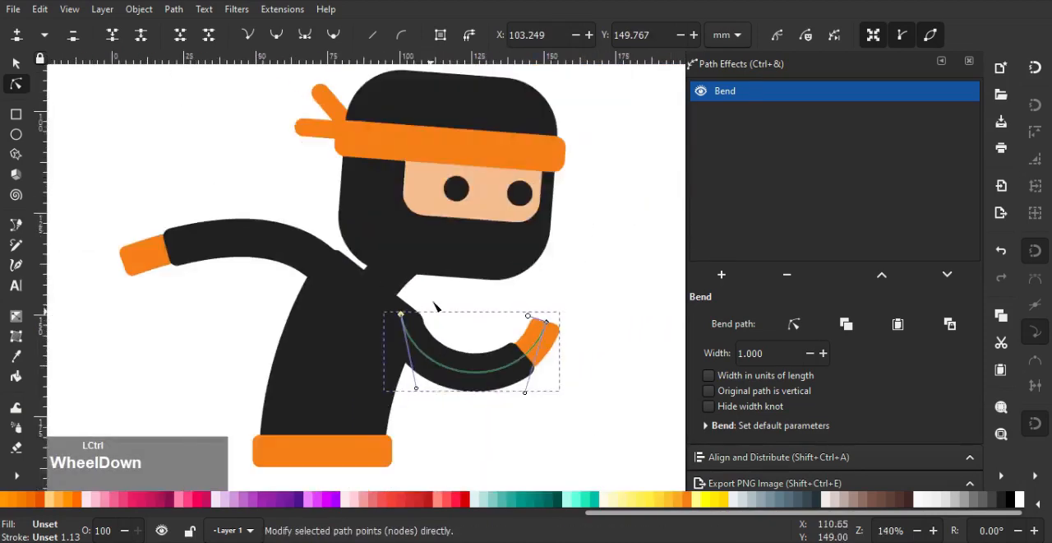
left_click(11, 61)
Nudge the rear arm slightly toward the body so that it joins the shoulder cleanly
scroll(339, 314, "up", 1)
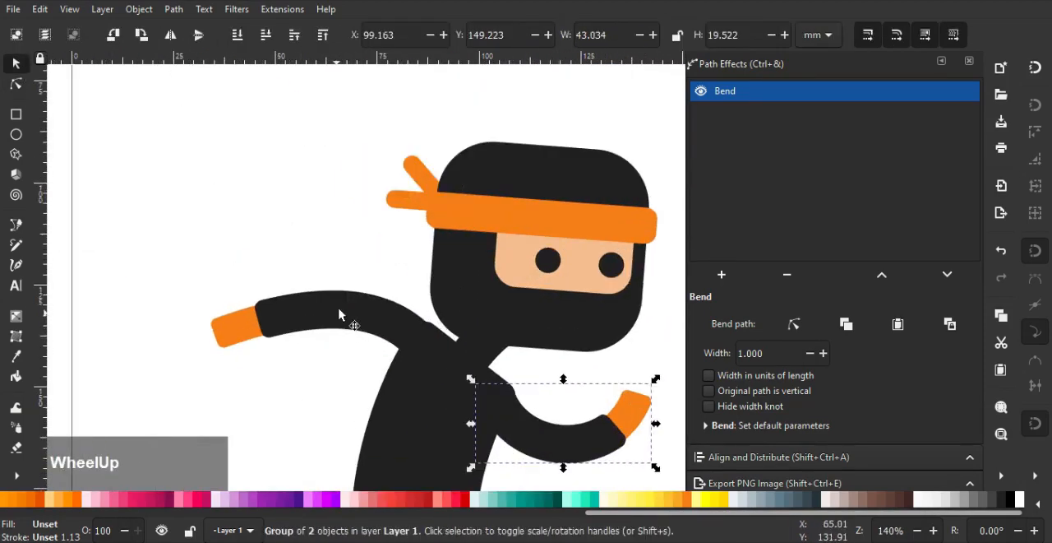
left_click(404, 319)
scroll(405, 321, "up", 2)
left_click_drag(346, 307, 356, 309)
scroll(413, 329, "down", 5)
Duplicate the orange belt, shift the copy partly below the original and narrow it to about 32 mm
left_click_drag(431, 370, 432, 292)
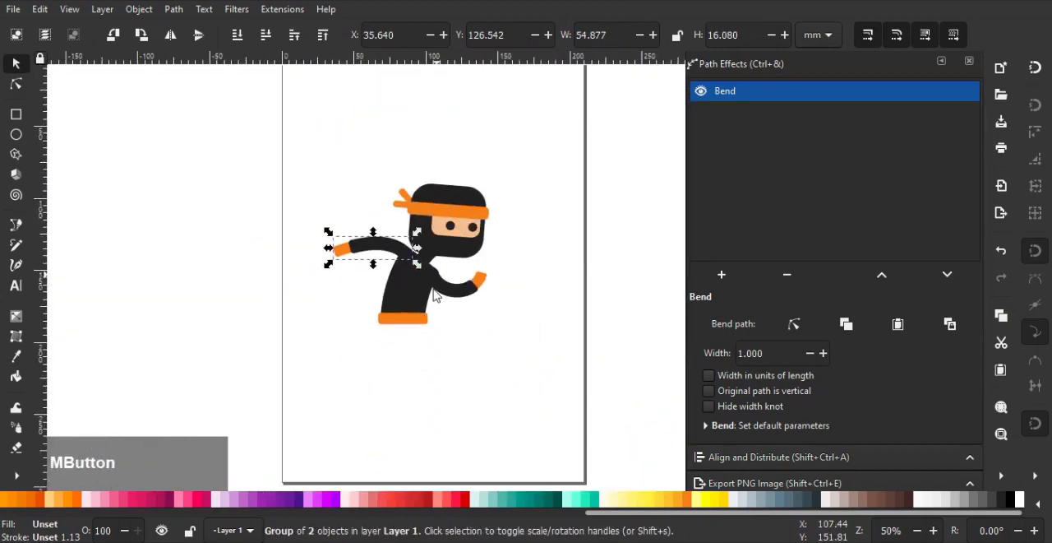
scroll(430, 312, "up", 2)
left_click(374, 316, "ctrl")
scroll(391, 325, "up", 2)
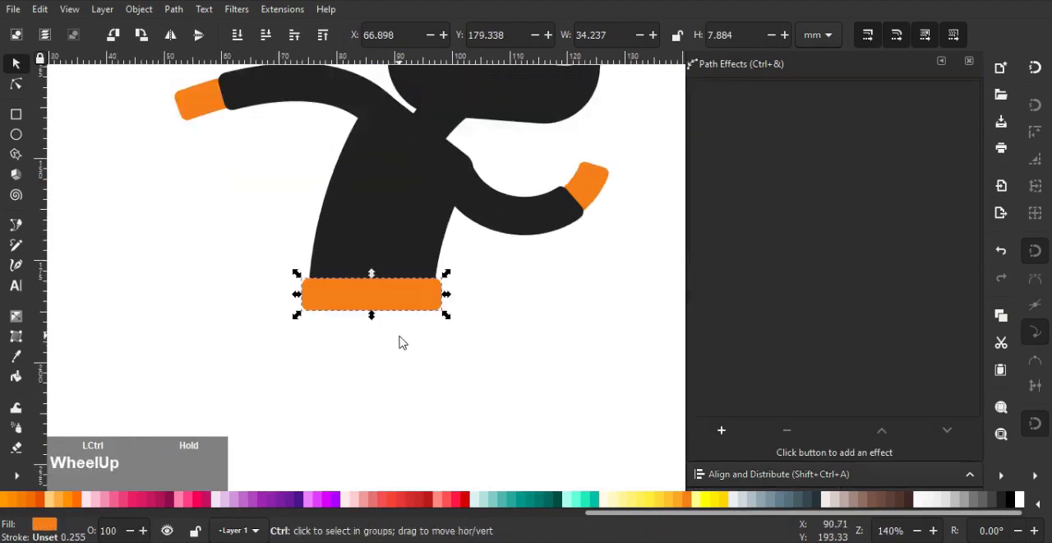
left_click_drag(397, 277, 398, 302)
left_click_drag(462, 308, 456, 309)
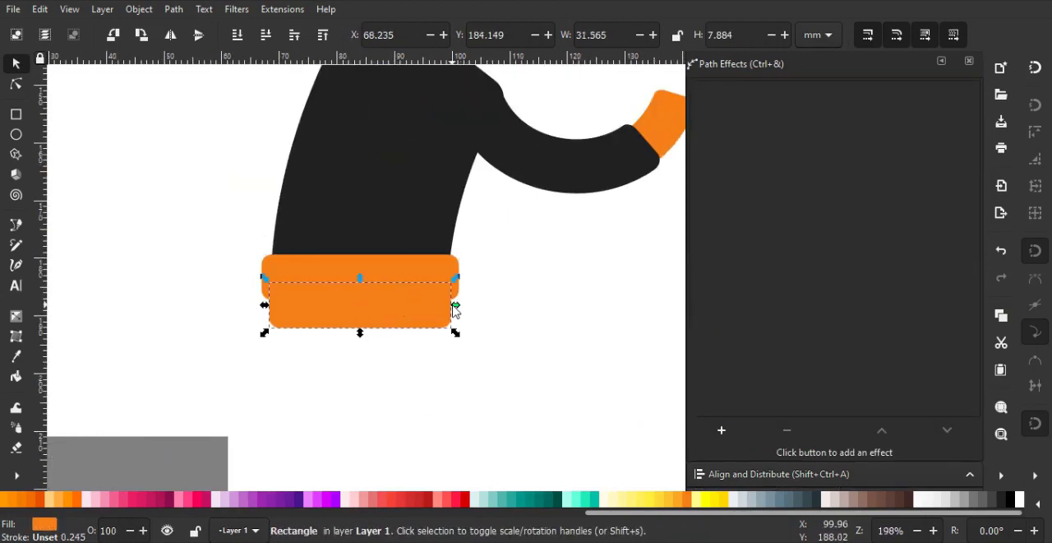
Fill the belt copy behind the belt with the body's dark colour (212121ff) and extend it downward to about 10.5 mm high
scroll(845, 328, "down", 2)
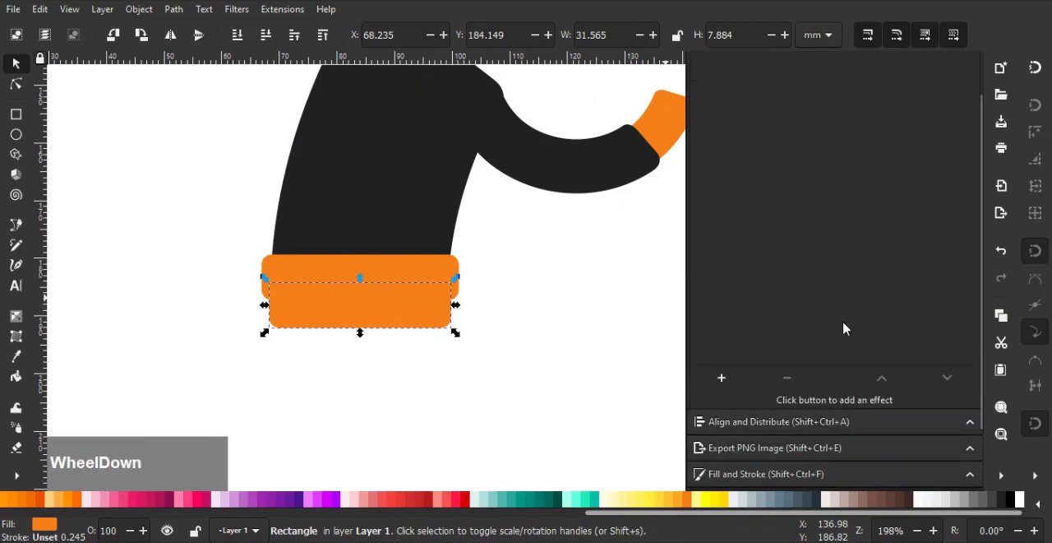
left_click(757, 475)
left_click(742, 346)
left_click(404, 219)
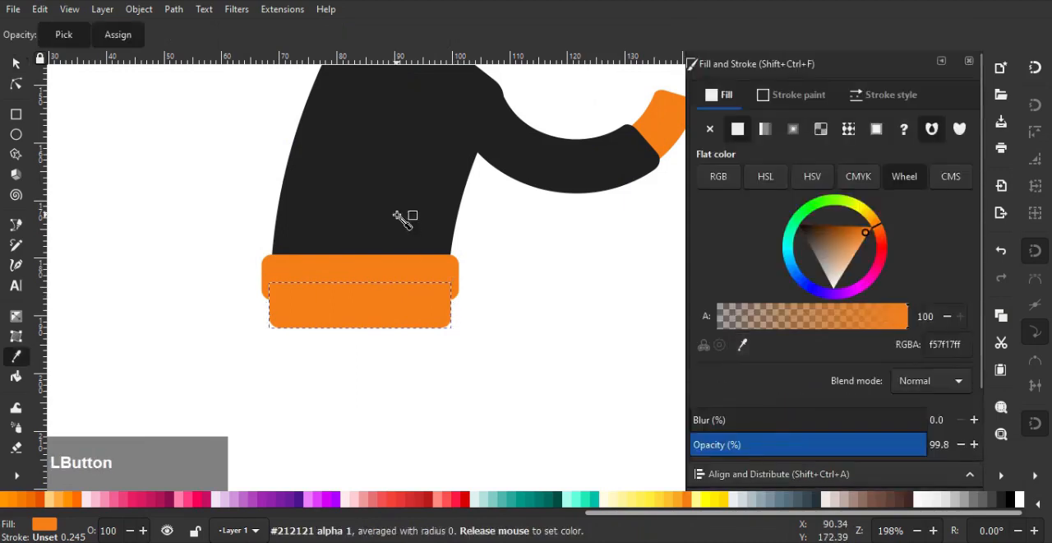
scroll(457, 263, "down", 1, "ctrl")
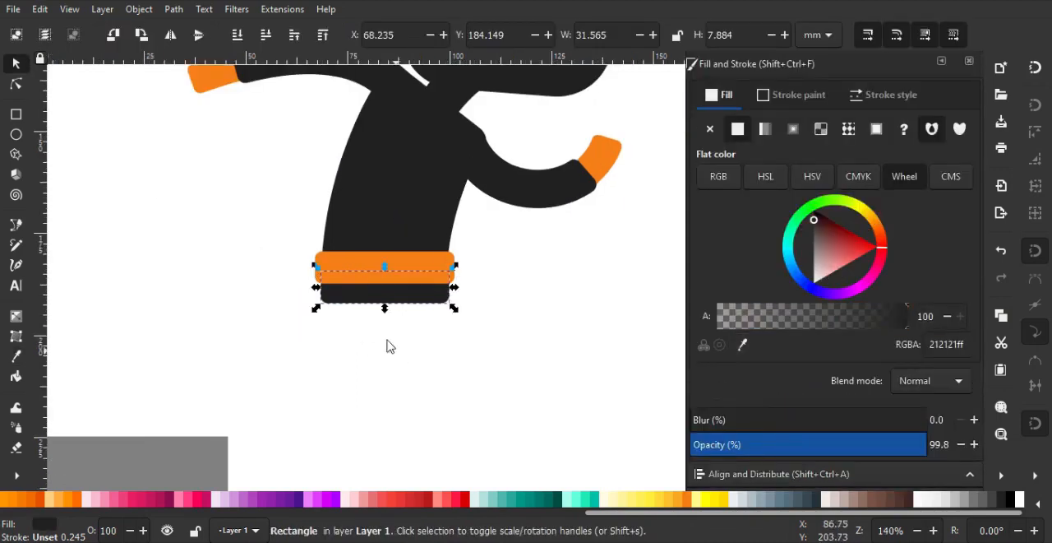
left_click_drag(385, 309, 385, 321)
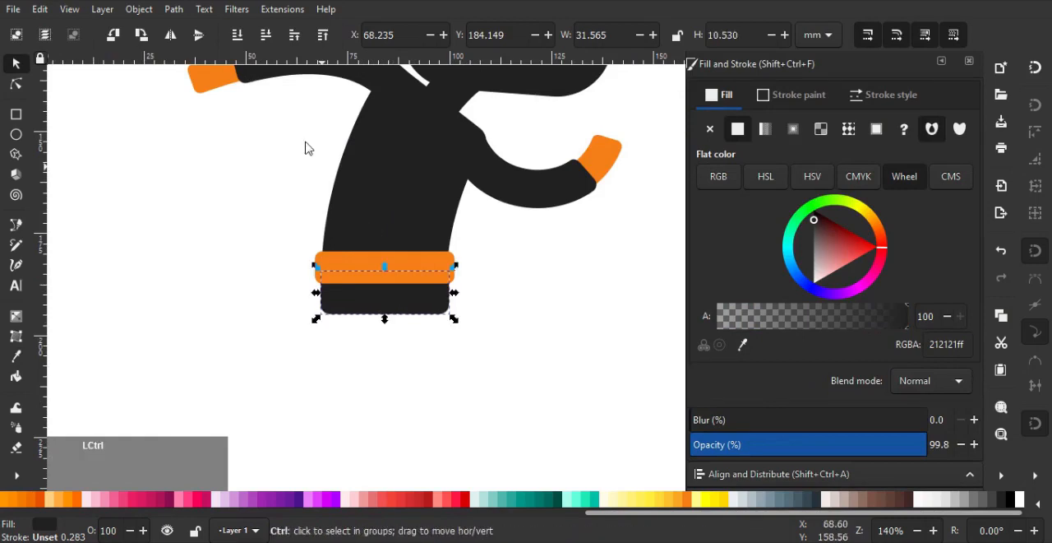
Duplicate the bent front arm, place the copy below the hips and flip it horizontally as a leg
left_click_drag(298, 199, 258, 245)
left_click(518, 216)
scroll(535, 249, "down", 1, "ctrl")
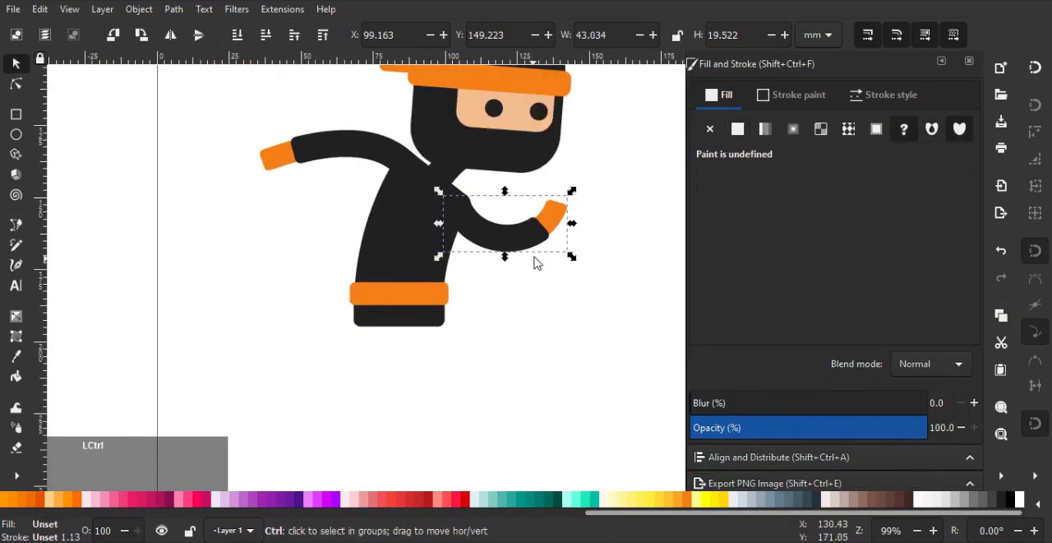
key("ctrl+d")
left_click_drag(539, 254, 392, 369)
key("h")
Enlarge the leg copy proportionally to about 50 × 23 mm
left_click(17, 85)
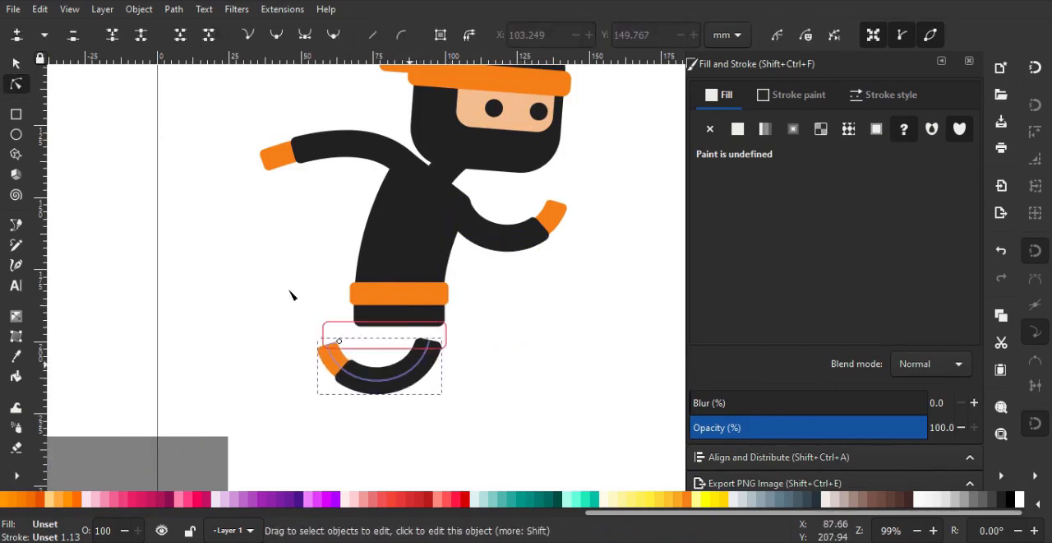
left_click(16, 63)
scroll(364, 342, "up", 1)
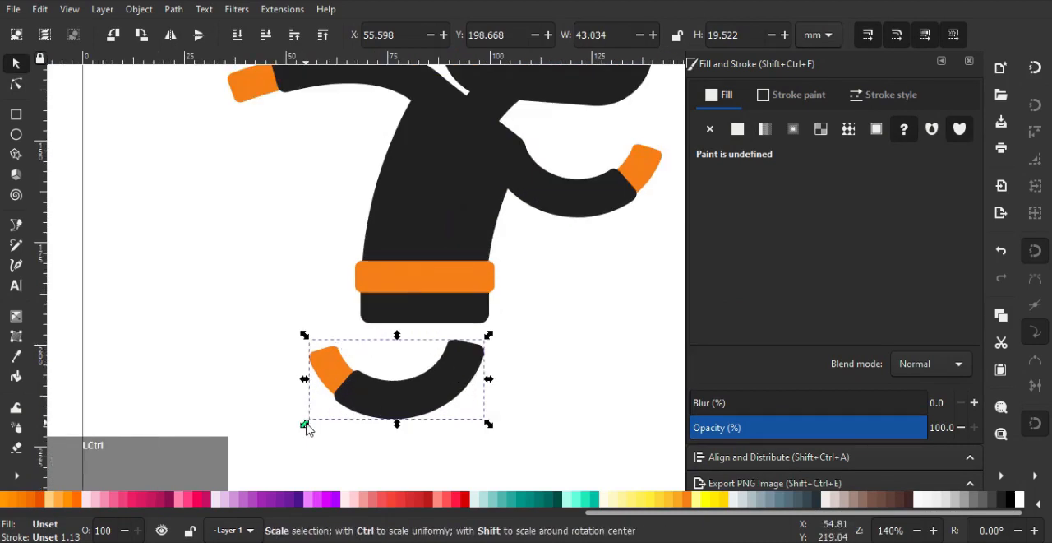
left_click_drag(305, 425, 276, 436)
Edit the leg's bend path and move its upper end up into the front part of the hips
scroll(737, 404, "down", 1)
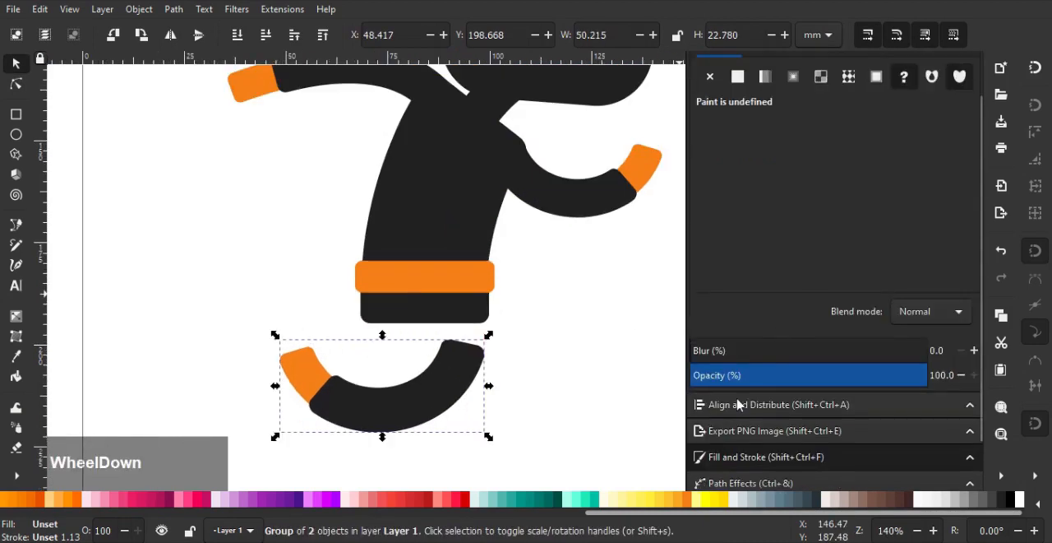
left_click(734, 483)
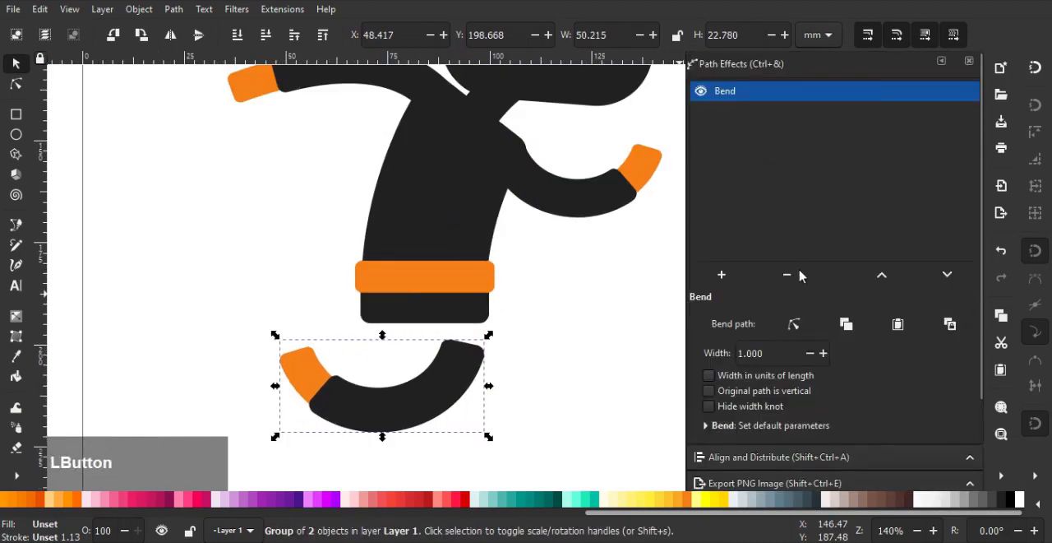
left_click(794, 325)
left_click_drag(470, 349, 470, 308)
left_click_drag(372, 360, 421, 323)
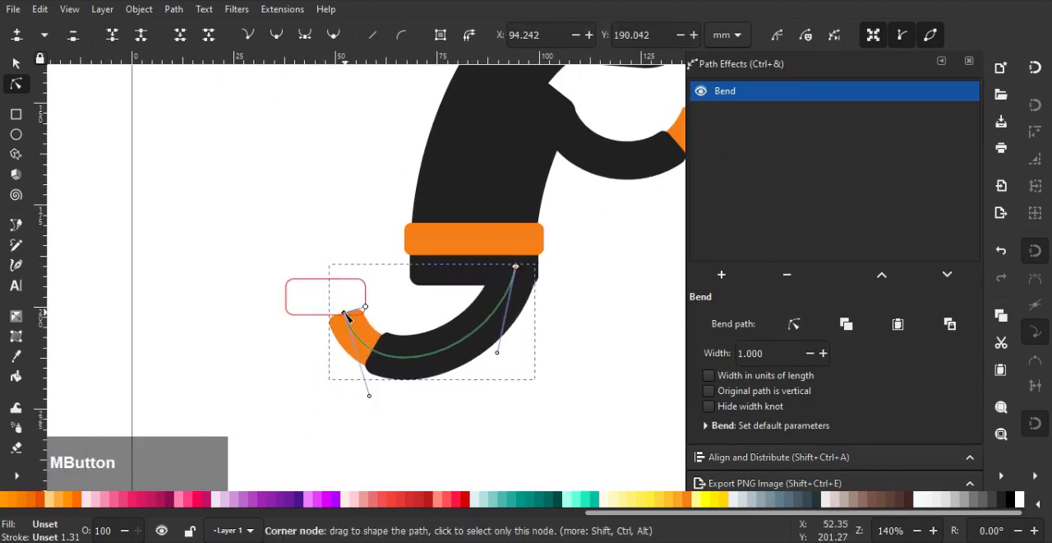
Stretch the leg's foot end backward and adjust both curve handles so that the lower leg trails behind the body
left_click_drag(344, 313, 297, 321)
left_click_drag(327, 409, 439, 417)
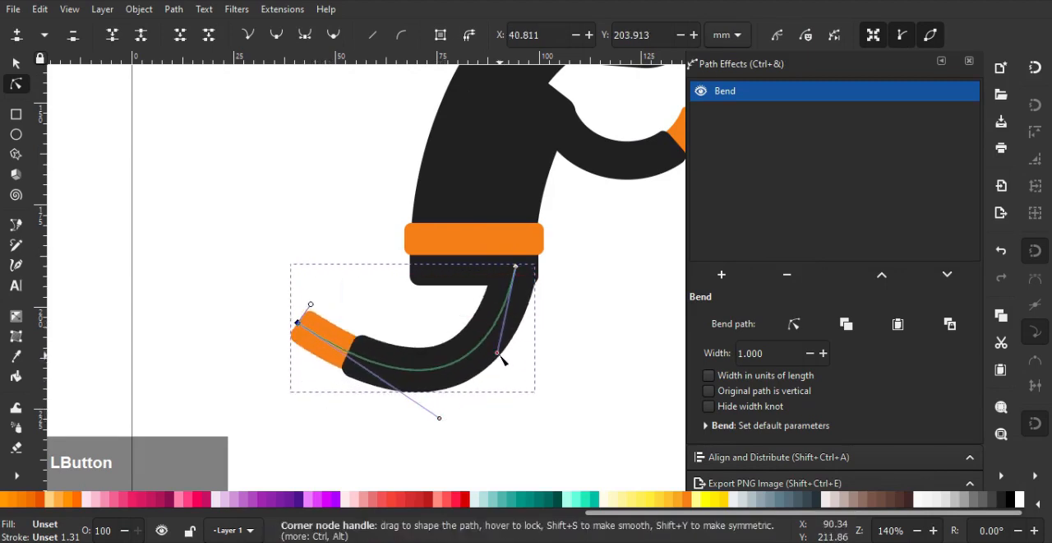
left_click_drag(497, 353, 497, 369)
left_click_drag(438, 417, 421, 411)
Nudge the bent leg forward and slightly up so that its top lines up with the hips' front edge
scroll(424, 333, "down", 1)
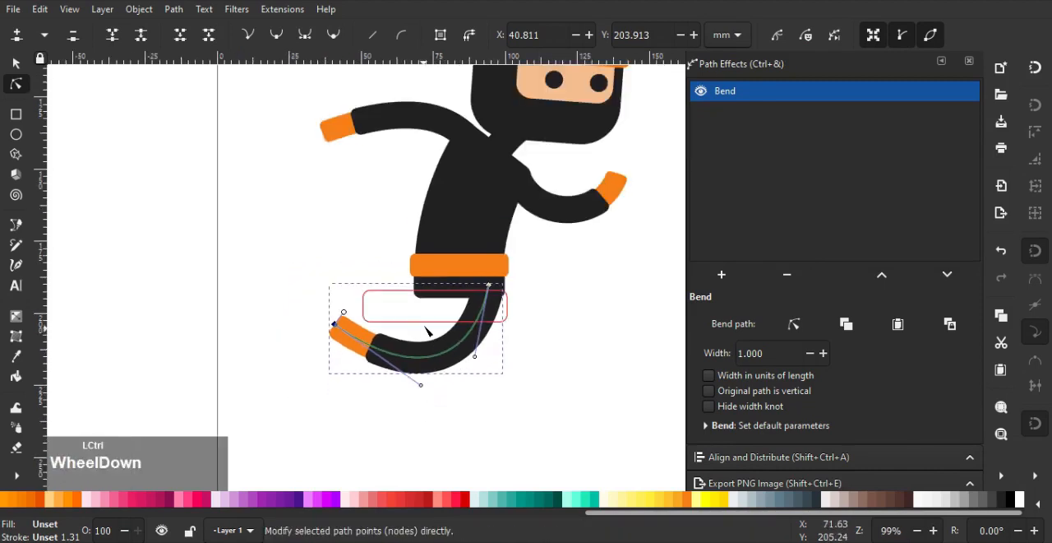
left_click_drag(425, 319, 354, 319)
left_click(17, 64)
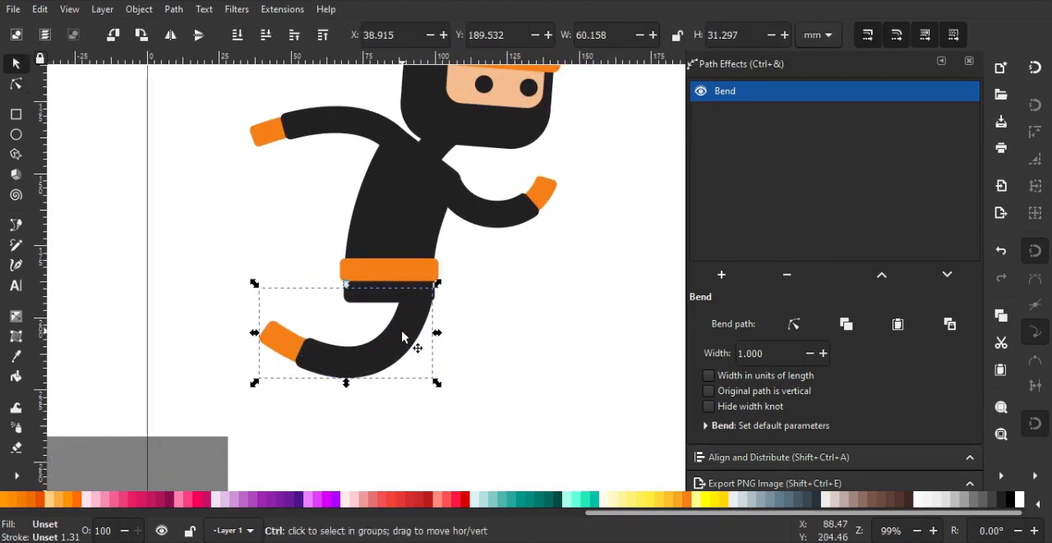
scroll(402, 336, "up", 4)
left_click_drag(425, 286, 432, 289)
scroll(435, 288, "down", 3, "ctrl")
scroll(431, 300, "down", 2, "ctrl")
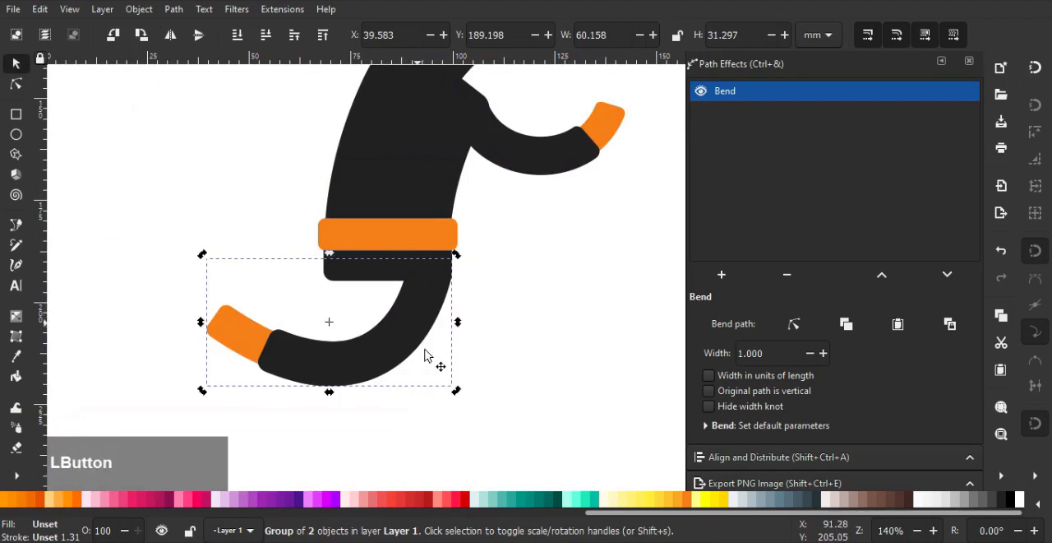
Duplicate the bent leg, rotate the copy until its foot points down, and place it forward beneath the hips
left_click_drag(456, 391, 507, 355)
left_click_drag(491, 251, 332, 166)
left_click_drag(373, 294, 479, 355)
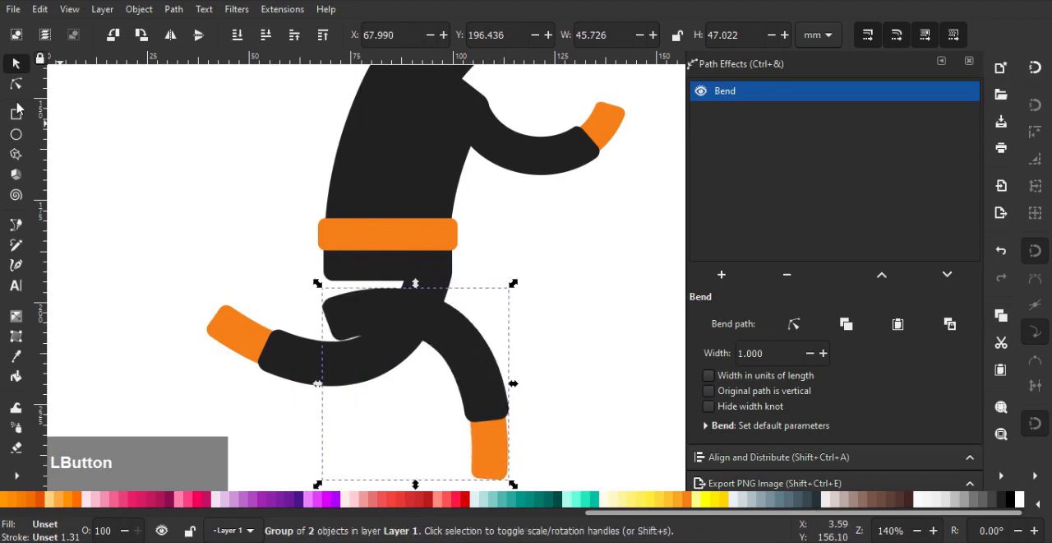
Edit the copied leg's bend path, moving its upper end into the rear part of the hips and lengthening that end's curve handle downward
left_click(793, 323)
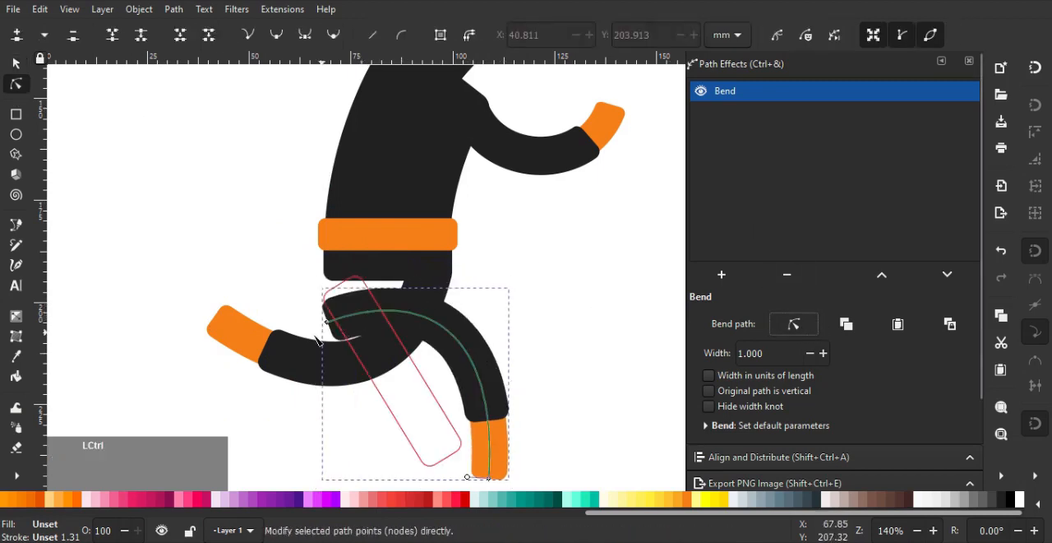
scroll(335, 320, "up", 1)
left_click_drag(332, 317, 338, 245)
left_click_drag(477, 194, 334, 315)
scroll(353, 244, "up", 2)
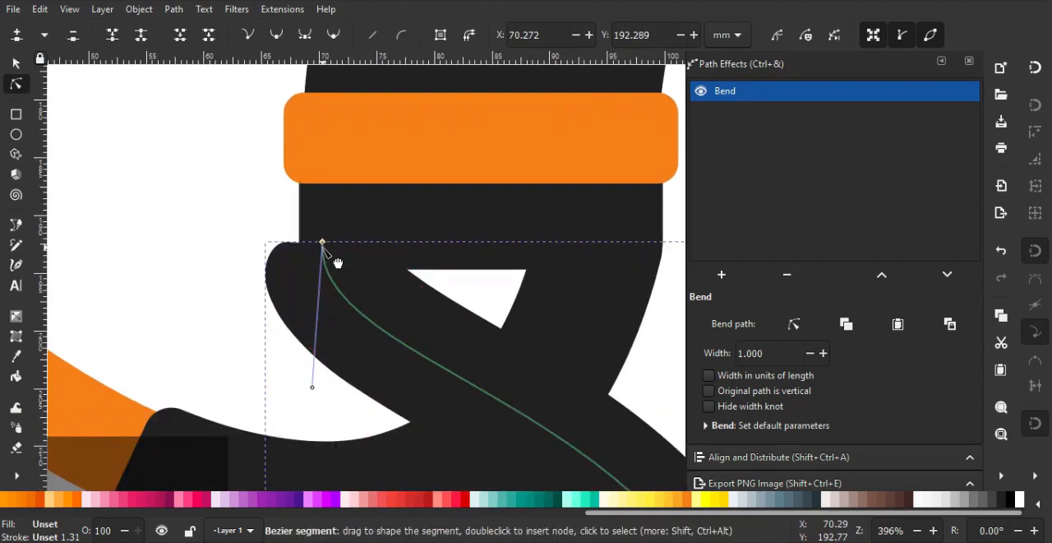
left_click_drag(323, 242, 356, 218)
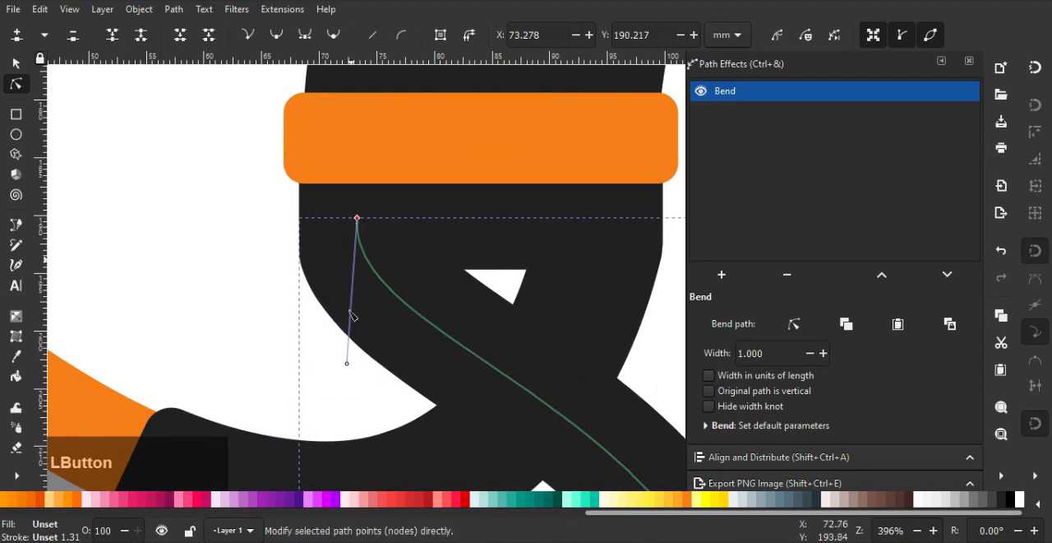
scroll(423, 341, "down", 1)
left_click_drag(349, 287, 351, 340)
key("ctrl+a")
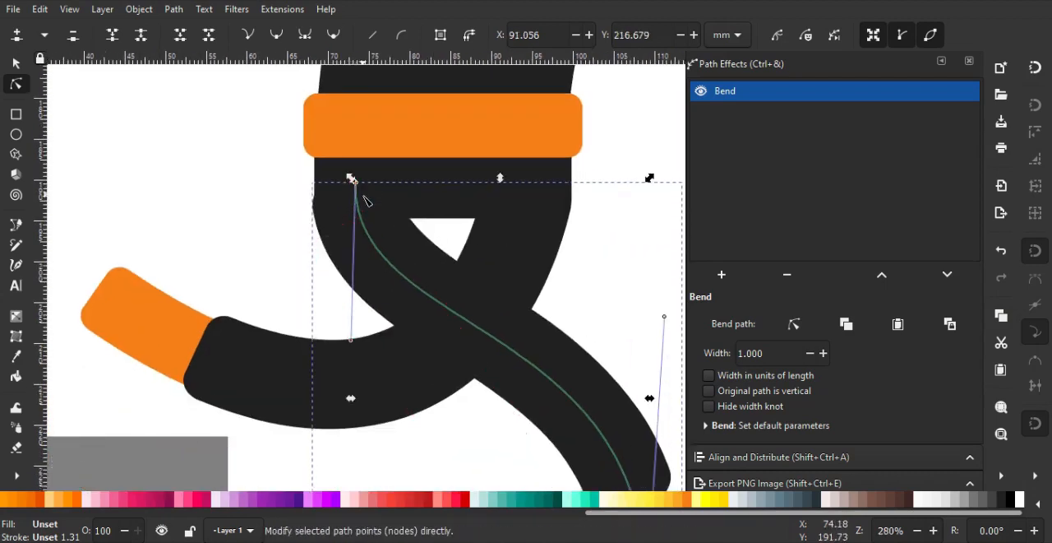
left_click(245, 197)
scroll(305, 193, "up", 1)
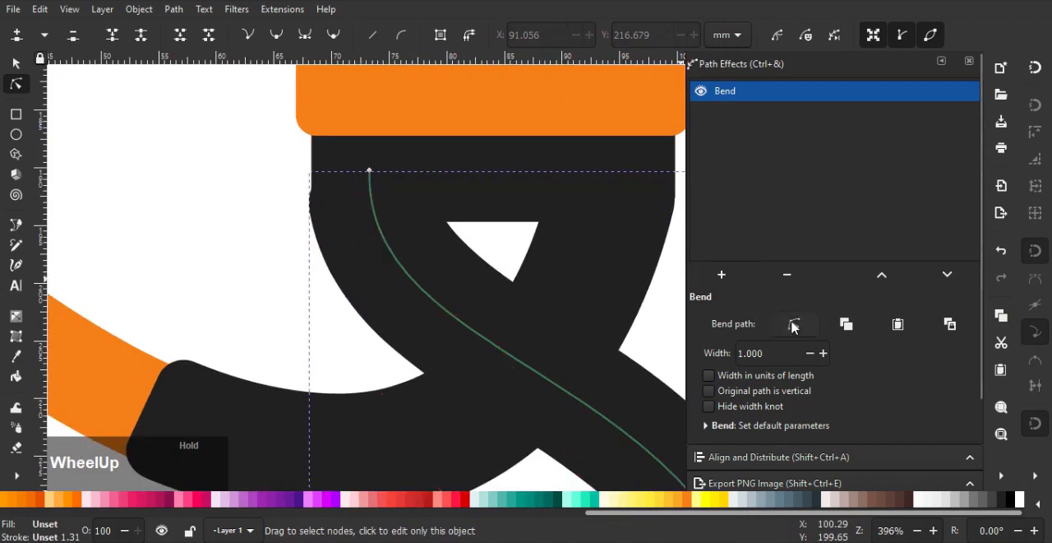
left_click_drag(369, 171, 371, 161)
Raise the front leg's foot end and tilt its curve handle backward to shape the lower leg
scroll(452, 229, "down", 3)
left_click_drag(491, 273, 451, 265)
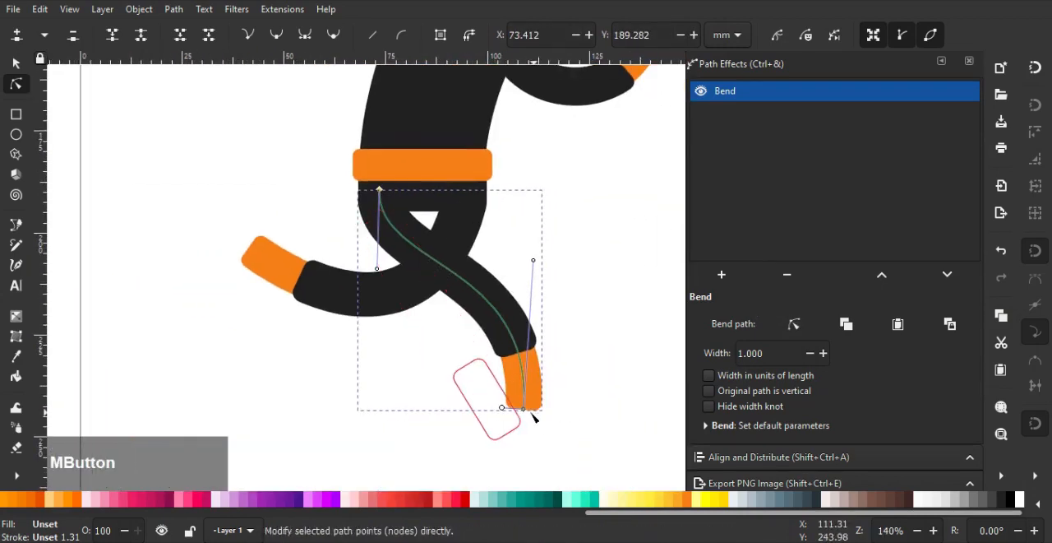
left_click_drag(528, 411, 536, 375)
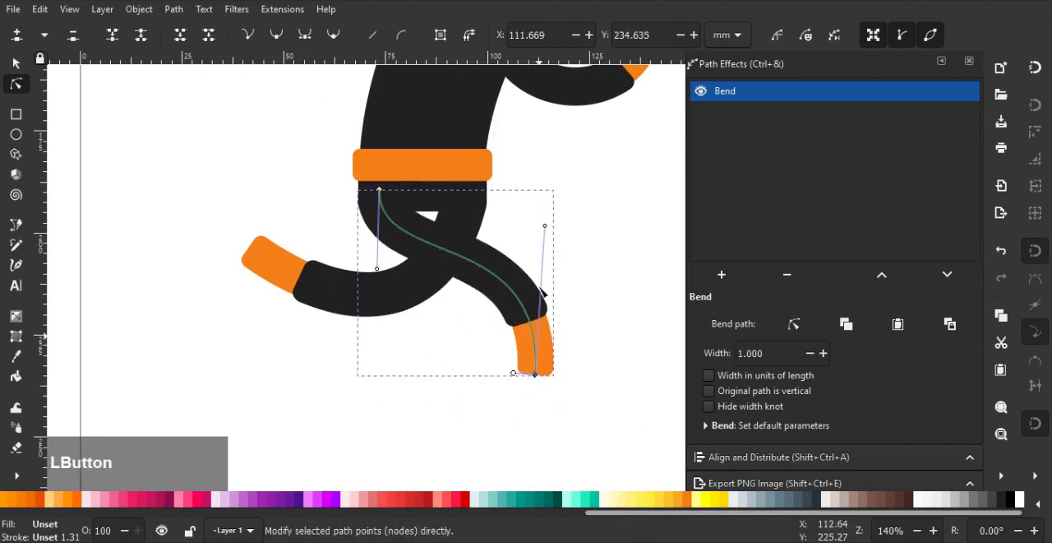
left_click_drag(544, 226, 529, 231)
scroll(493, 239, "down", 2)
scroll(456, 288, "up", 3)
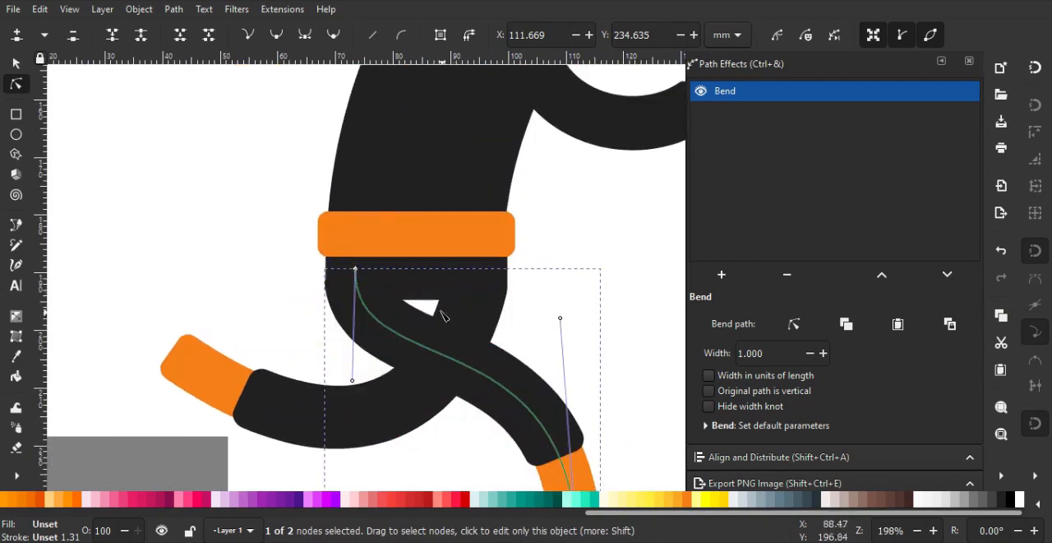
Select both legs and enlarge them together proportionally to about 90 × 54 mm
left_click(16, 63)
left_click(388, 411, "shift")
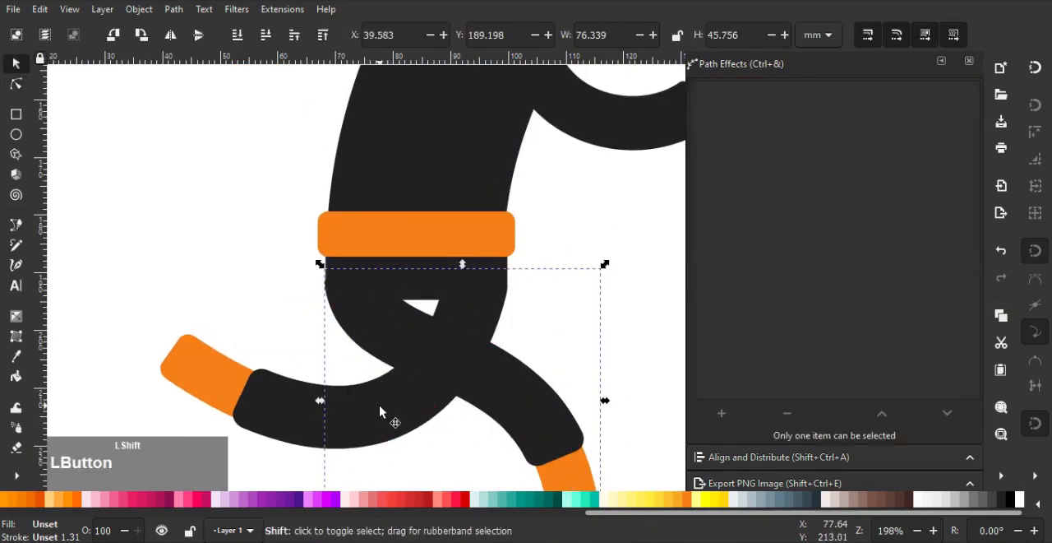
scroll(376, 411, "down", 2)
left_click_drag(415, 349, 448, 224)
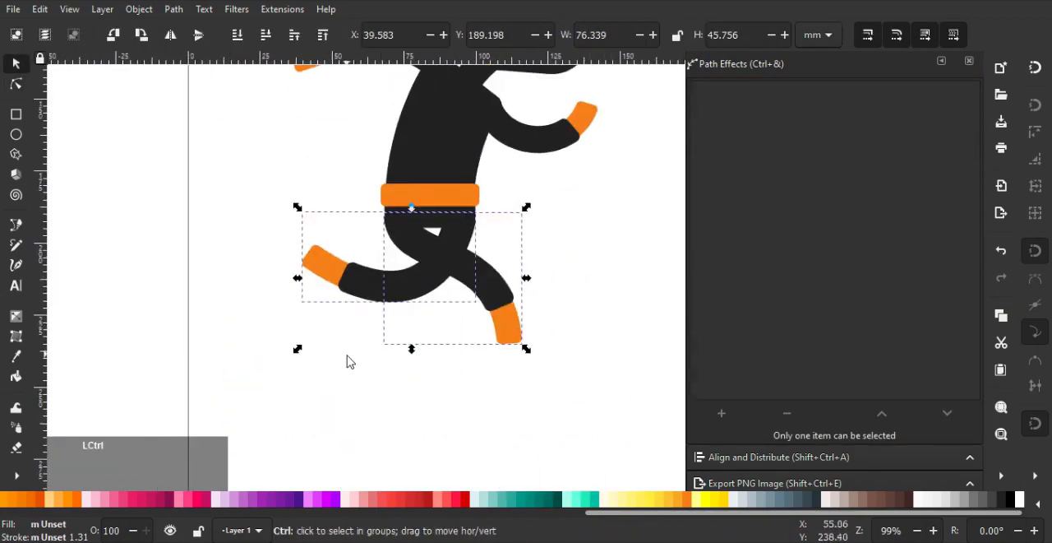
left_click_drag(300, 351, 260, 374)
left_click(535, 274)
Move the front-reaching leg and the trailing leg separately forward and up so that their tops line up with the hips' edges
scroll(476, 302, "up", 1)
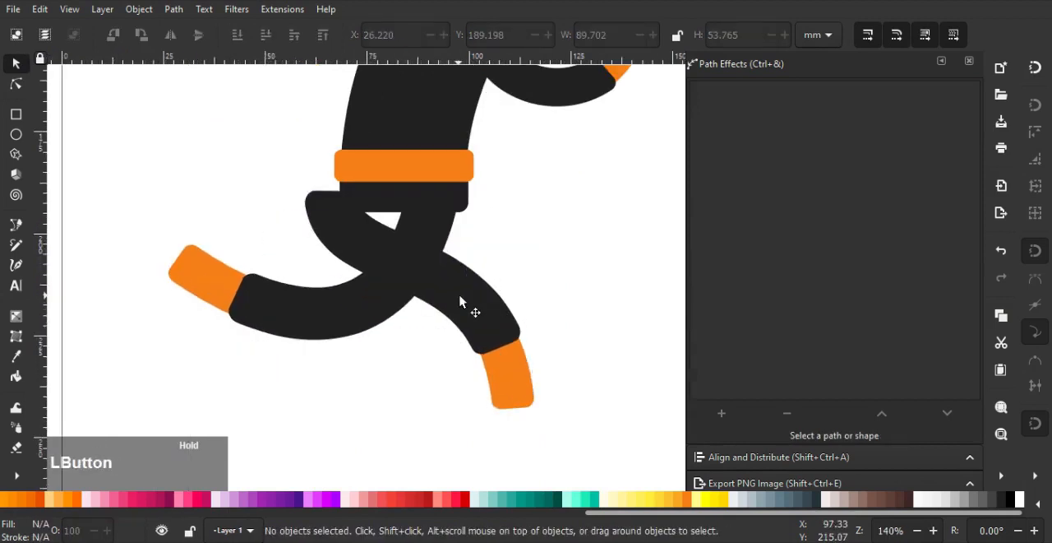
left_click_drag(461, 302, 512, 282)
scroll(512, 271, "up", 2)
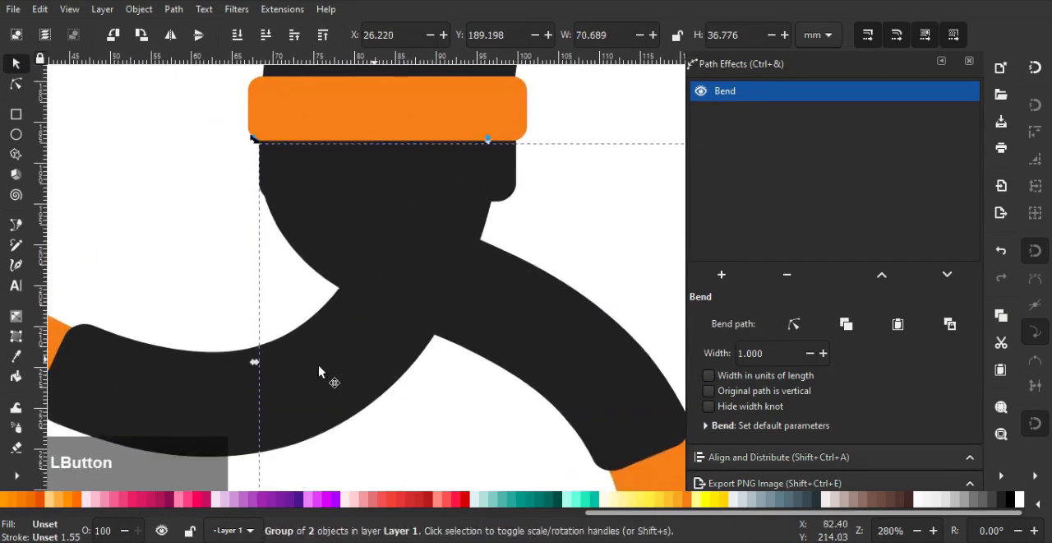
left_click_drag(318, 372, 347, 361)
left_click(569, 217)
Stretch the hips rectangle downward to about 11.4 mm high and enlarge its corner radius to about 3.8 mm to blend with the legs
scroll(570, 217, "down", 4)
left_click_drag(570, 217, 413, 357)
scroll(413, 357, "up", 6)
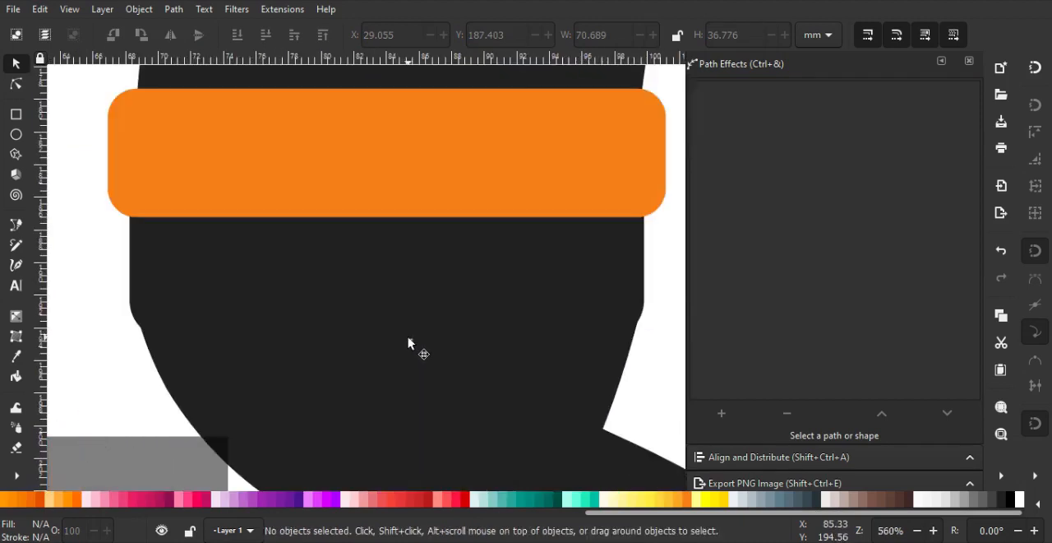
left_click(128, 311)
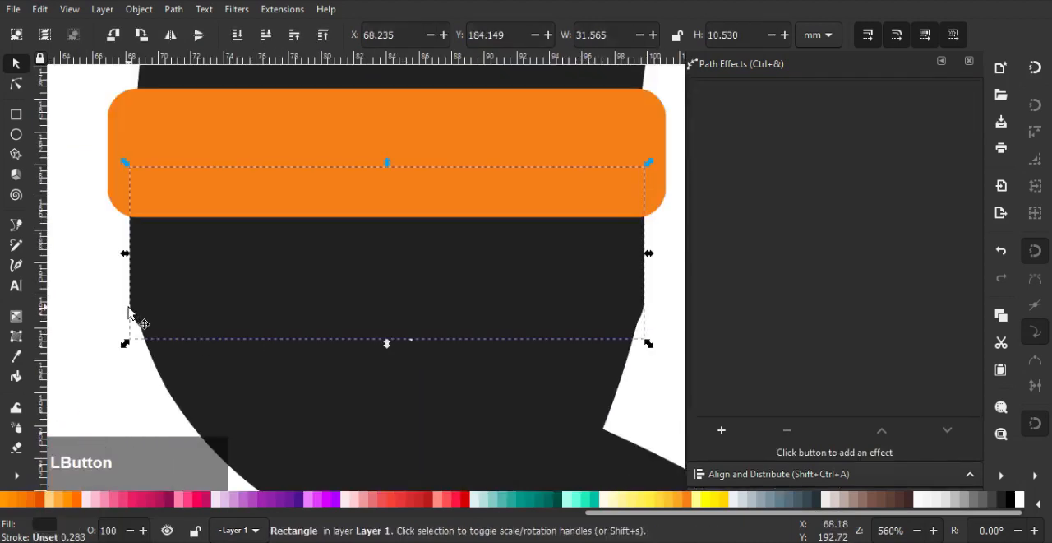
left_click_drag(387, 344, 387, 359)
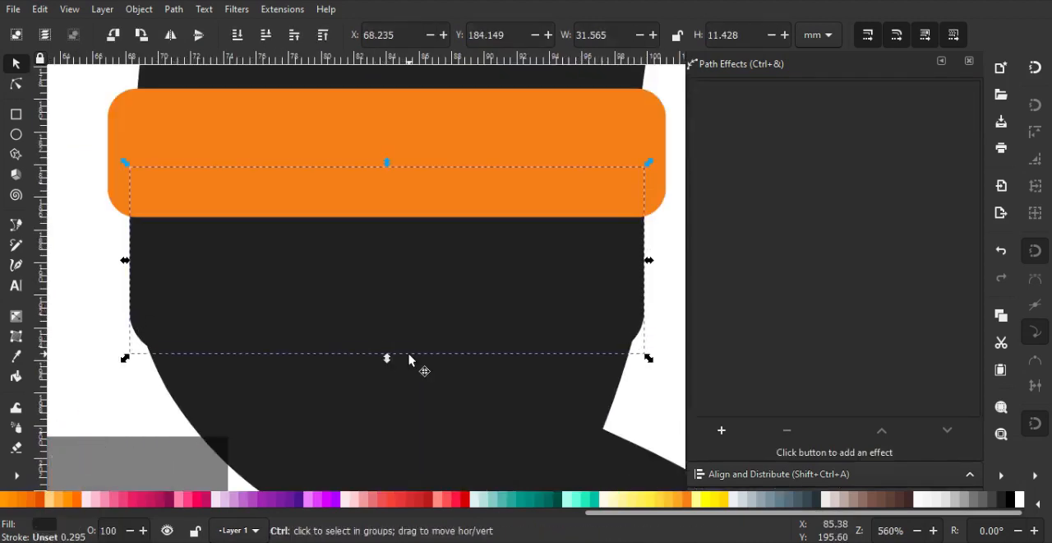
scroll(409, 356, "down", 1)
left_click(18, 86)
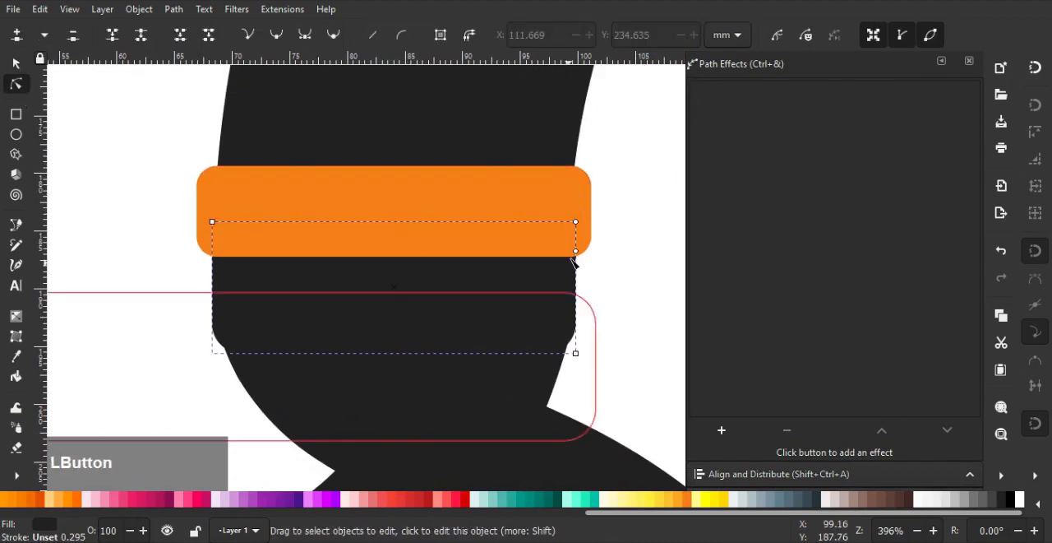
left_click(619, 296)
scroll(617, 293, "down", 1)
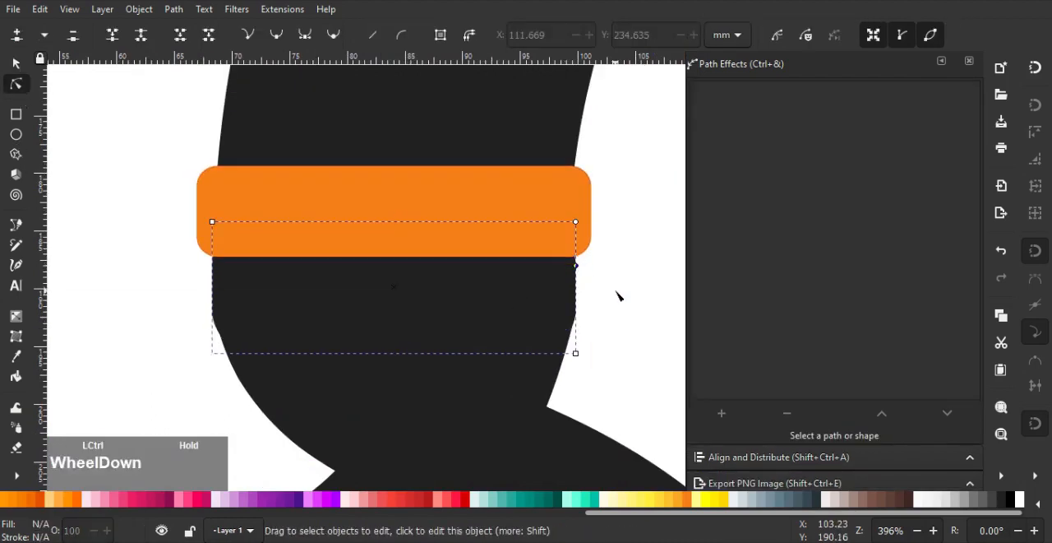
Draw a circle about 14.5 mm across for the front hand and place it behind the end of the front arm's orange cuff
scroll(144, 202, "down", 4)
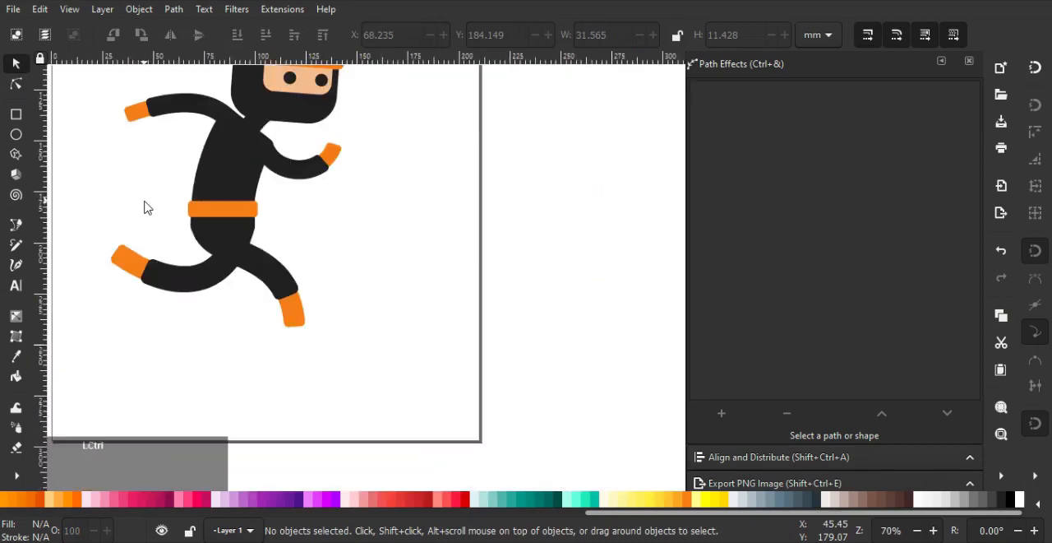
left_click_drag(260, 248, 332, 313)
left_click(16, 134)
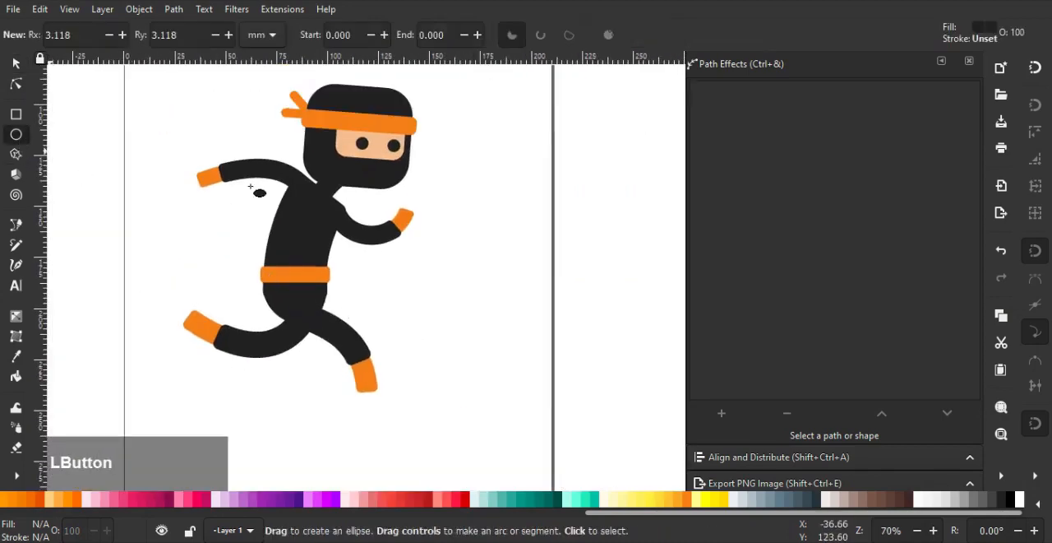
scroll(411, 209, "up", 6)
left_click_drag(476, 211, 618, 380)
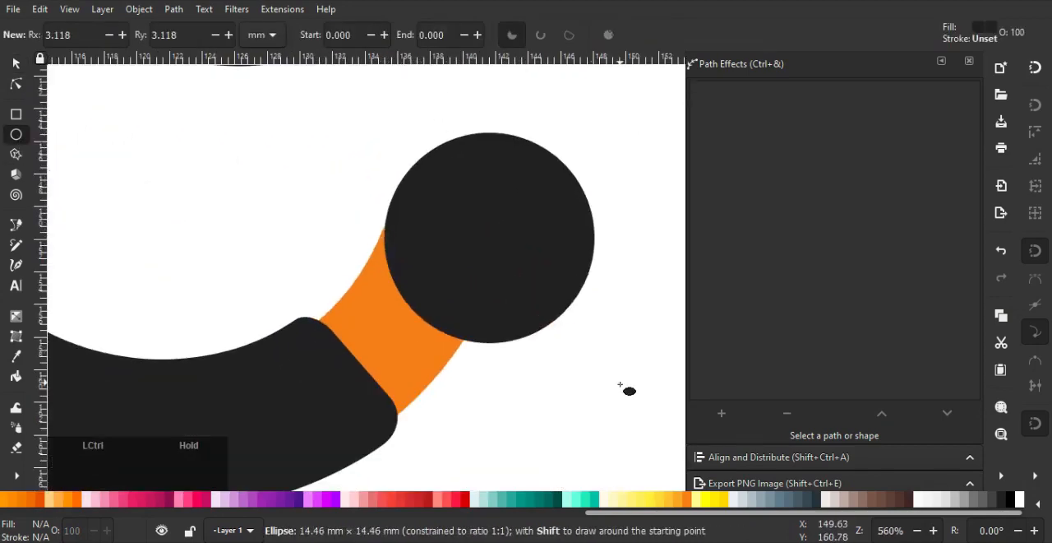
key("s")
scroll(212, 139, "down", 2)
left_click_drag(331, 194, 307, 286)
left_click_drag(342, 274, 323, 249)
Fill the hand circle with the skin colour picked from the face
scroll(802, 335, "down", 3)
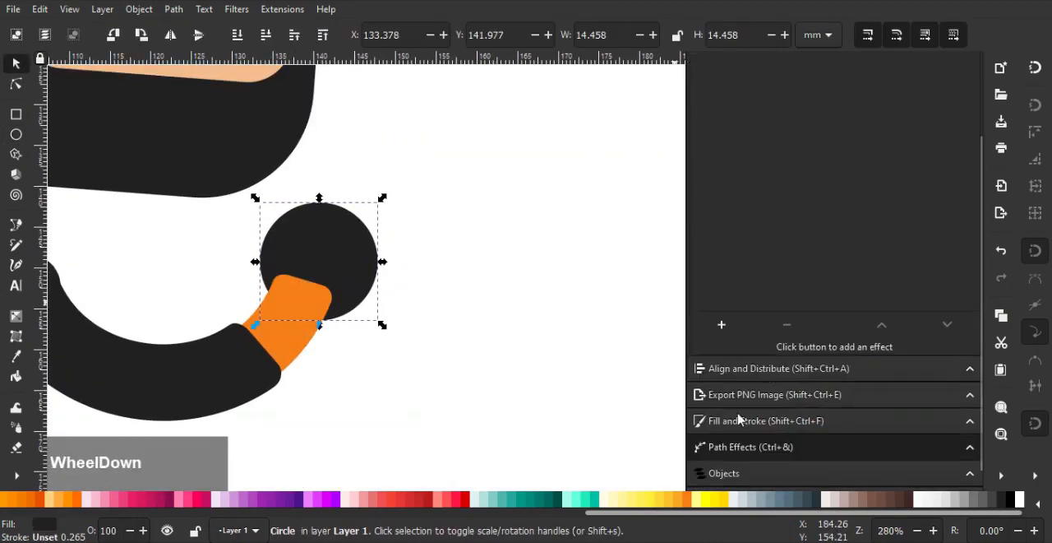
left_click(728, 425)
scroll(320, 179, "down", 2)
left_click_drag(320, 179, 456, 349)
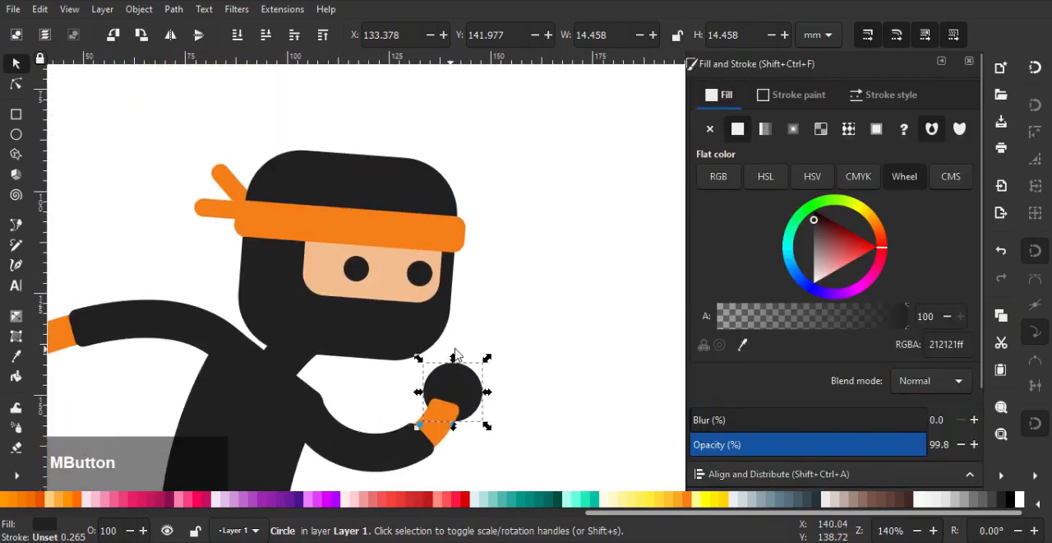
left_click(742, 343)
left_click(413, 298)
Duplicate the hand circle and position the copy at the end of the rear arm's cuff
scroll(474, 404, "up", 3)
left_click_drag(453, 385, 224, 300)
scroll(450, 364, "down", 4)
key("ctrl+d")
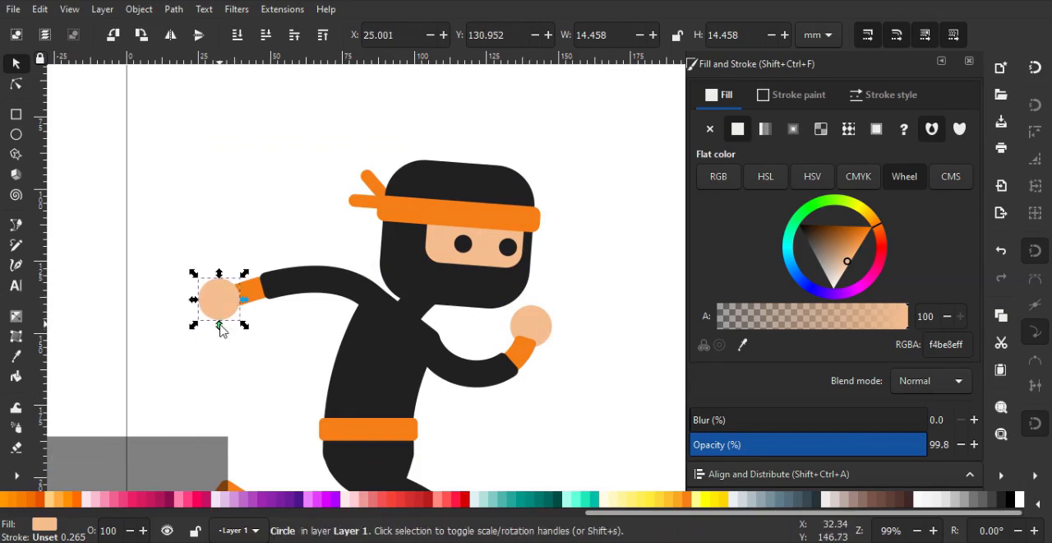
scroll(220, 327, "up", 4)
left_click_drag(208, 255, 202, 267)
scroll(249, 273, "down", 4)
Edit the front arm's bend path and move its wrist end slightly forward and down
left_click_drag(285, 302, 252, 229)
left_click(491, 274)
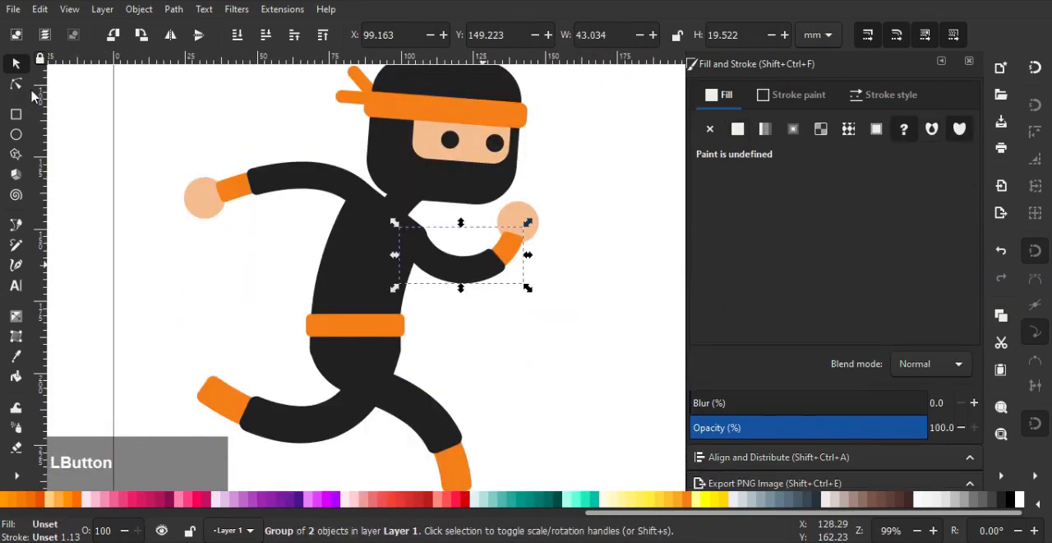
scroll(866, 299, "down", 3)
left_click(771, 433)
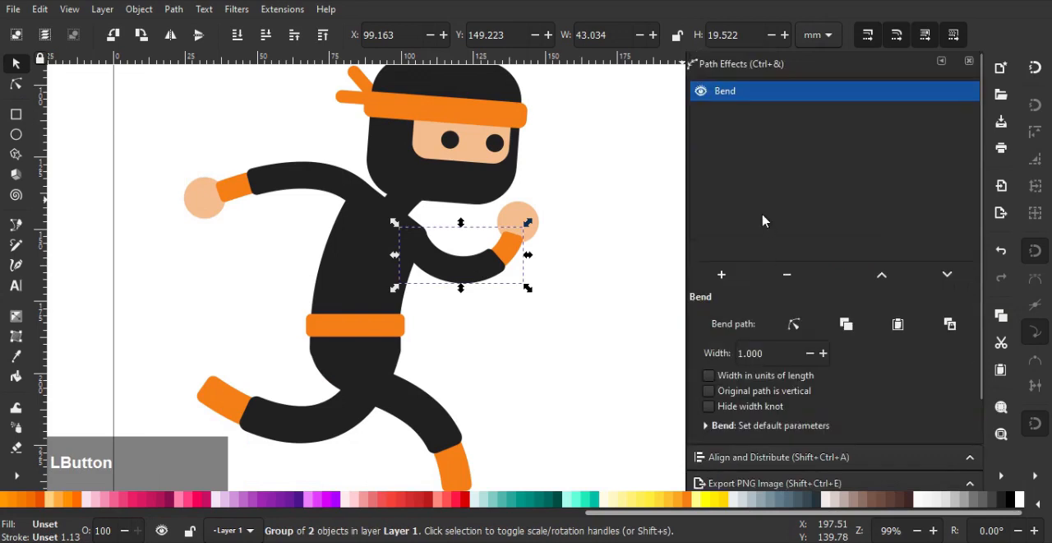
left_click(794, 324)
scroll(521, 244, "up", 1)
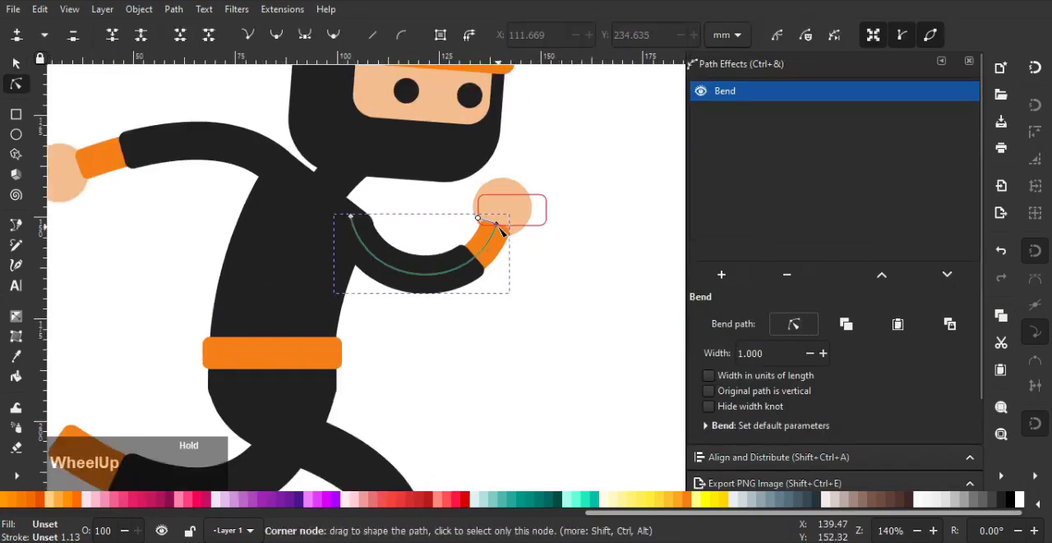
left_click_drag(502, 236, 511, 247)
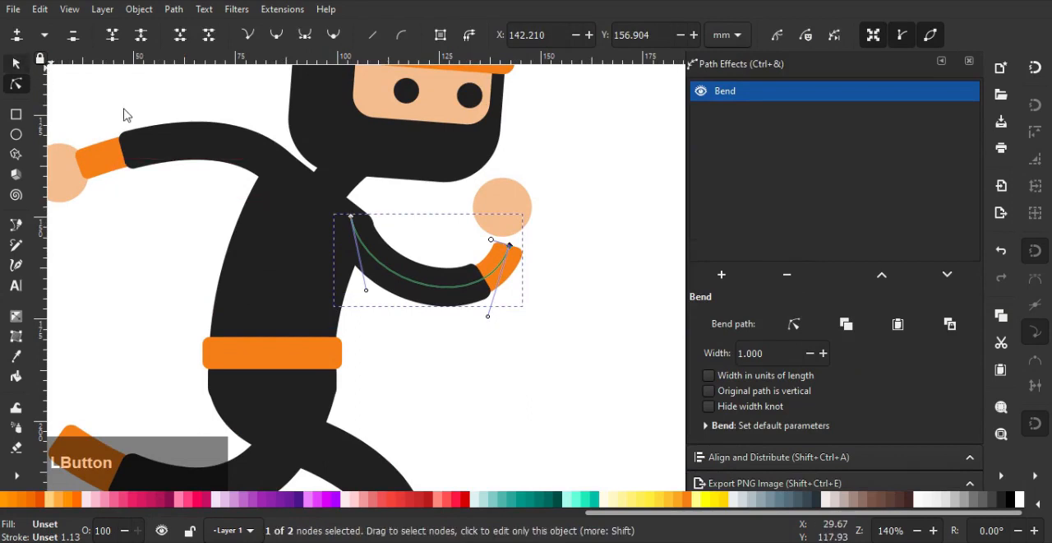
Move the front hand circle forward and down onto the end of the front arm's cuff
left_click(504, 201)
scroll(526, 190, "up", 1)
left_click_drag(508, 203, 524, 233)
scroll(526, 238, "down", 5)
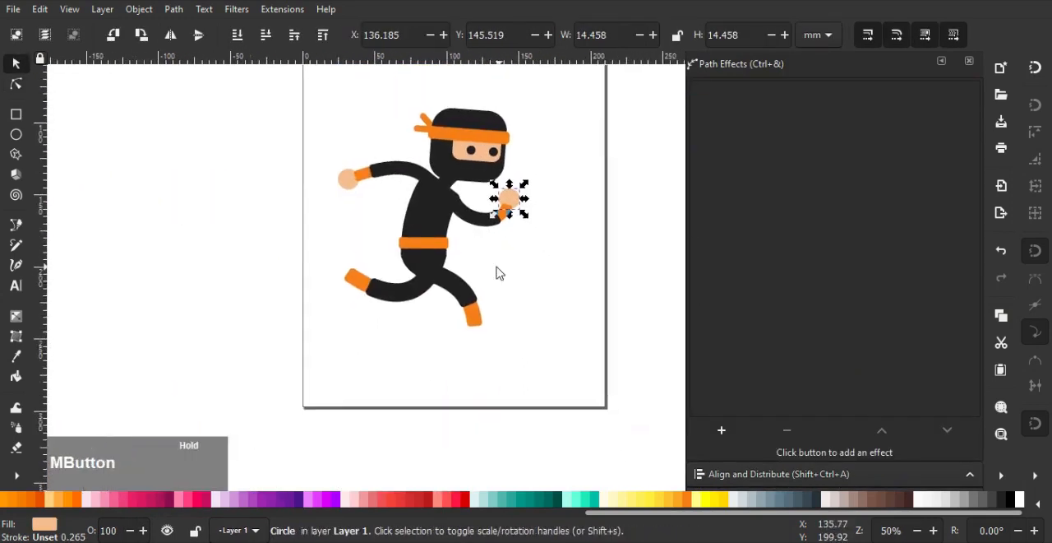
Draw a rounded rectangle about 27.3 × 9.4 mm under the front leg's cuff as its foot
scroll(378, 318, "up", 4)
key("r")
scroll(423, 336, "up", 2)
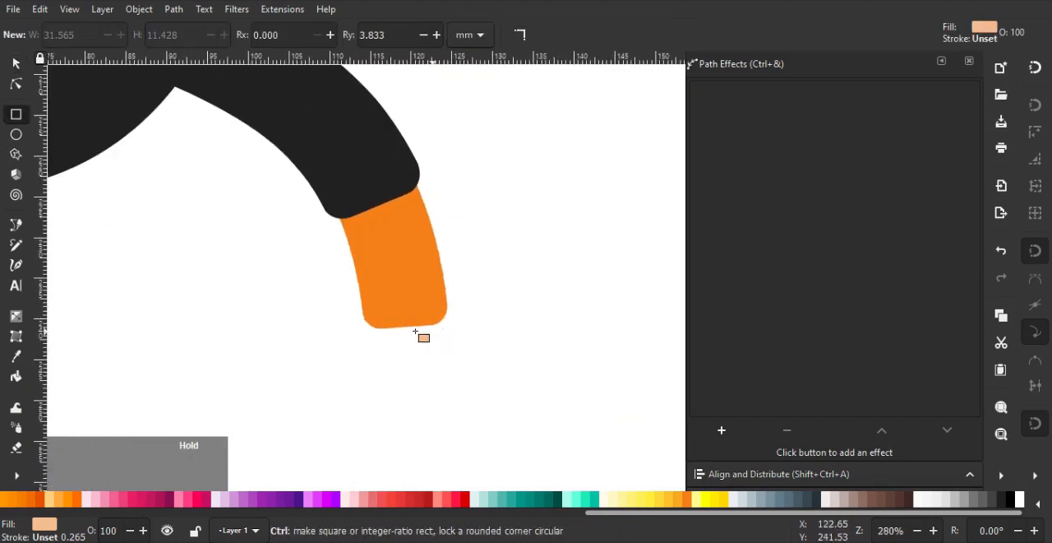
left_click_drag(379, 321, 616, 392)
scroll(494, 312, "down", 3)
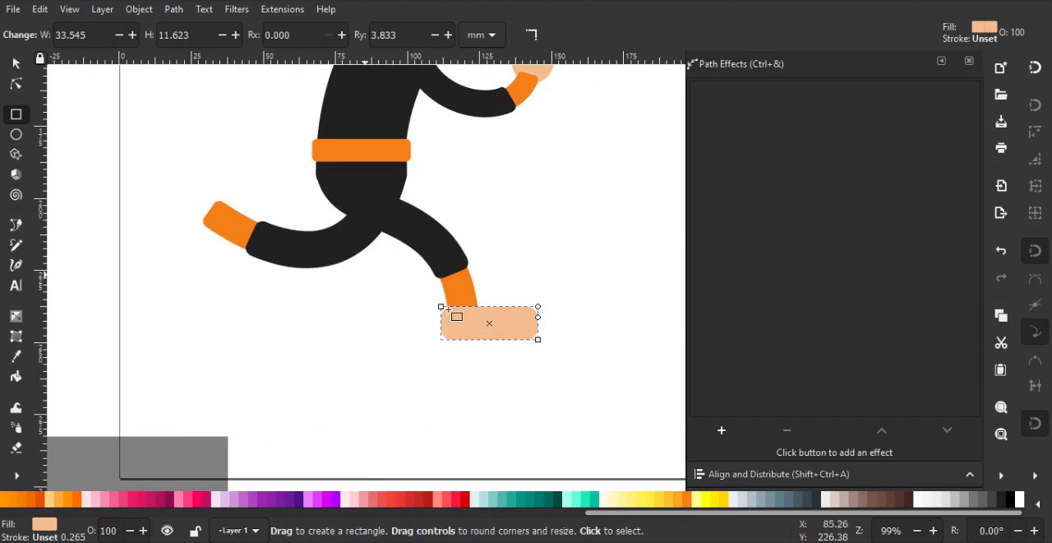
scroll(448, 309, "up", 1)
left_click_drag(545, 347, 514, 324)
Fill the foot rectangle with the near-black colour picked from the ninja's clothing
scroll(590, 305, "down", 1)
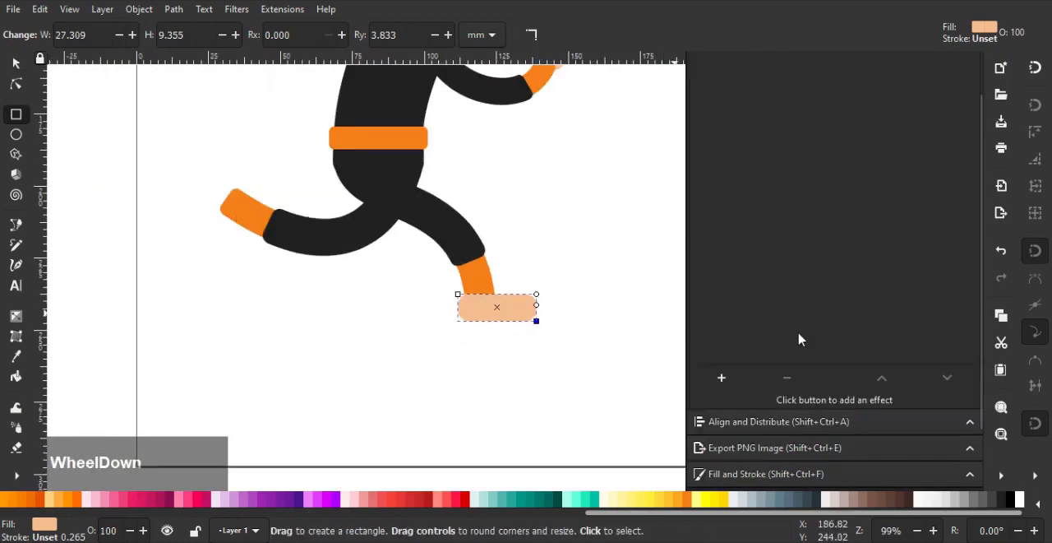
left_click(753, 469)
left_click(742, 345)
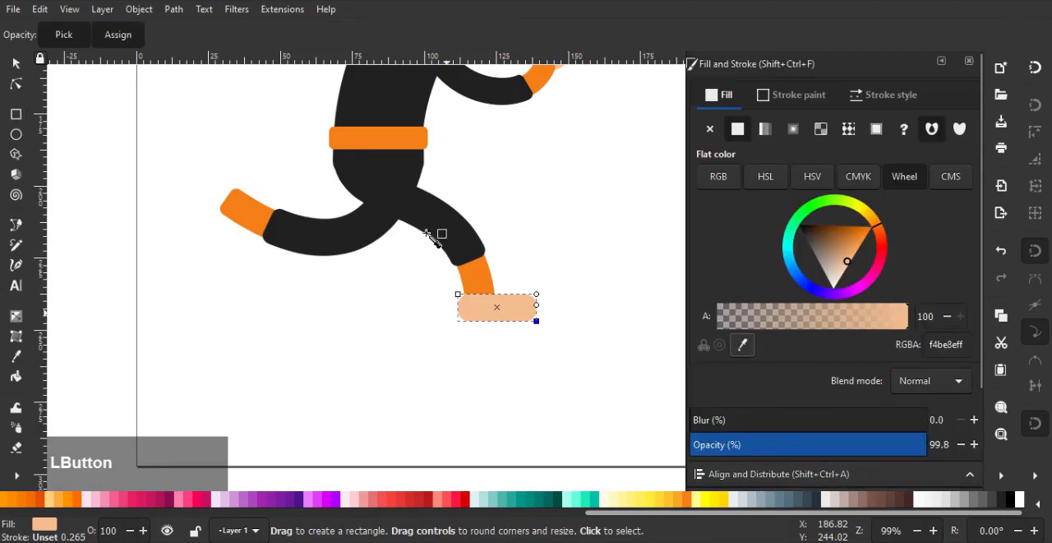
left_click(367, 212)
left_click(17, 66)
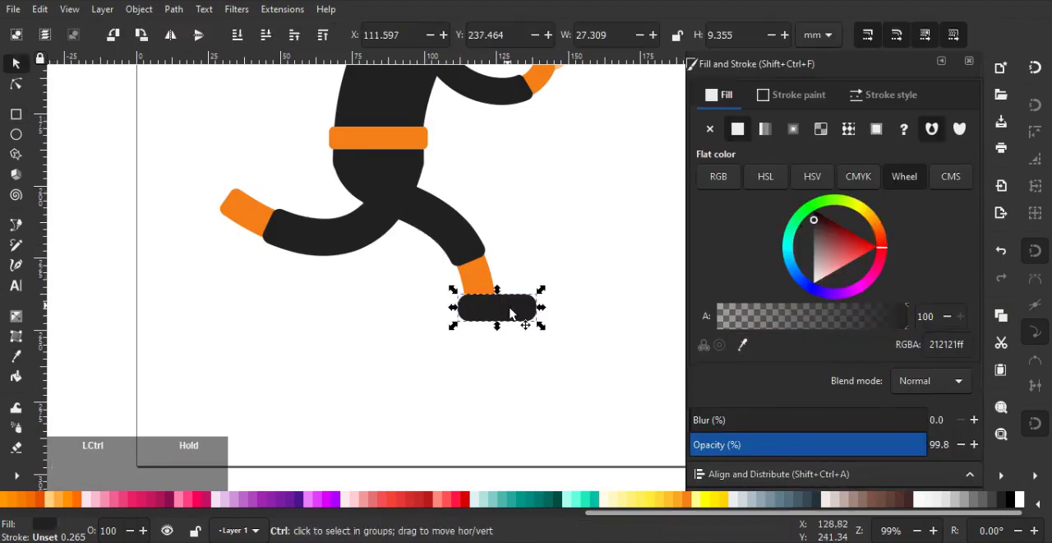
Duplicate the foot and rotate the copy to fit across the end of the rear leg's cuff
left_click_drag(516, 312, 210, 239)
left_click(236, 198)
scroll(239, 177, "up", 2)
middle_click(238, 176)
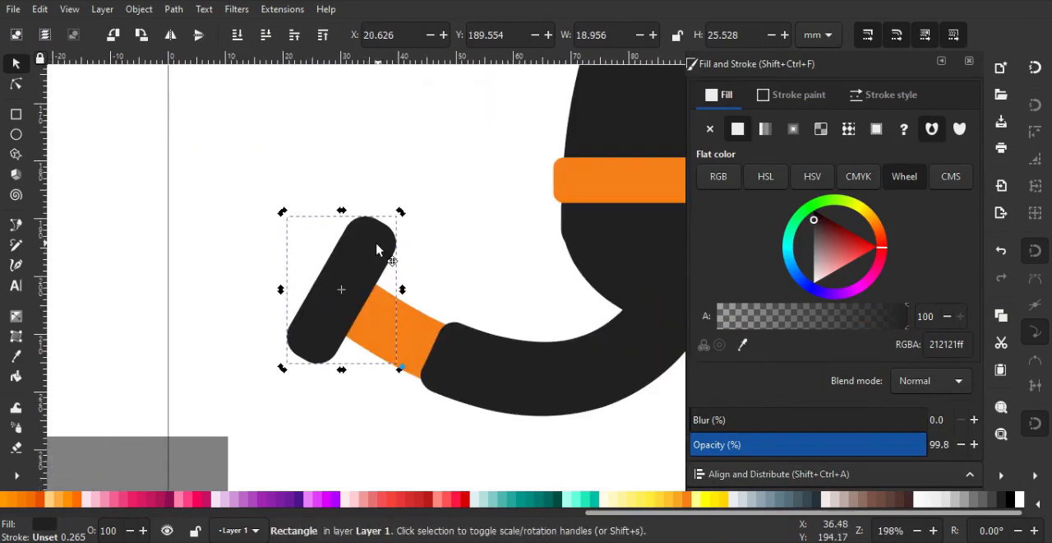
Move the rear foot slightly outward and down onto the end of the rear leg's cuff
left_click_drag(375, 249, 363, 289)
left_click(443, 206)
scroll(440, 207, "down", 4)
middle_click(413, 228)
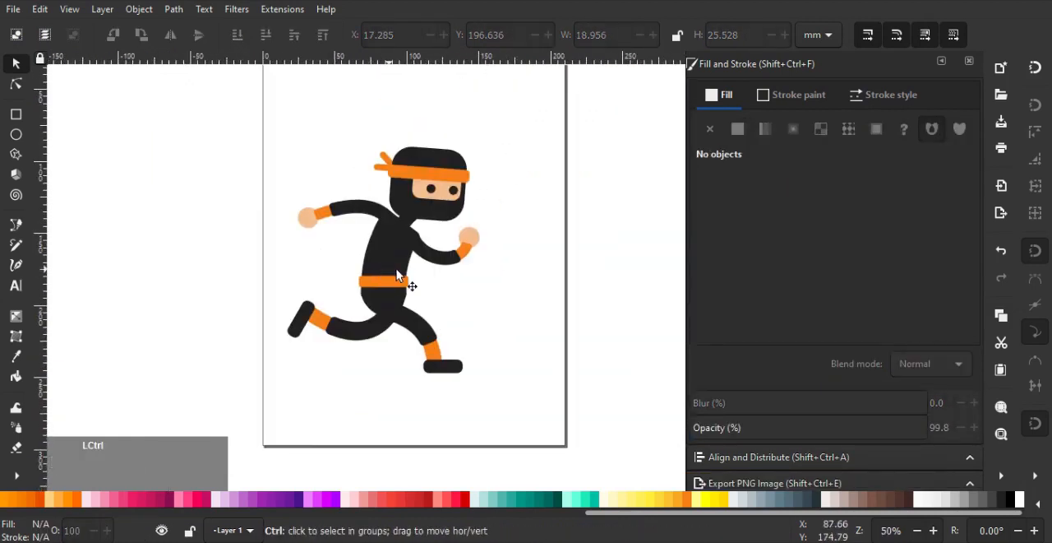
Draw a background rectangle about 411.6 × 241.6 mm, send it behind the ninja and fill it with teal 500
scroll(397, 271, "down", 1)
scroll(397, 273, "up", 2)
middle_click(168, 198)
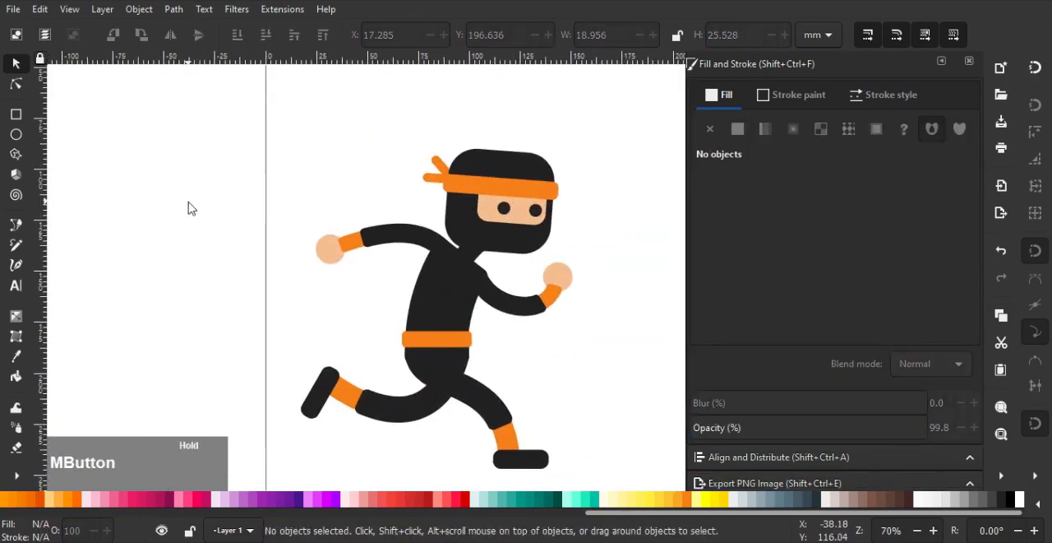
left_click(16, 114)
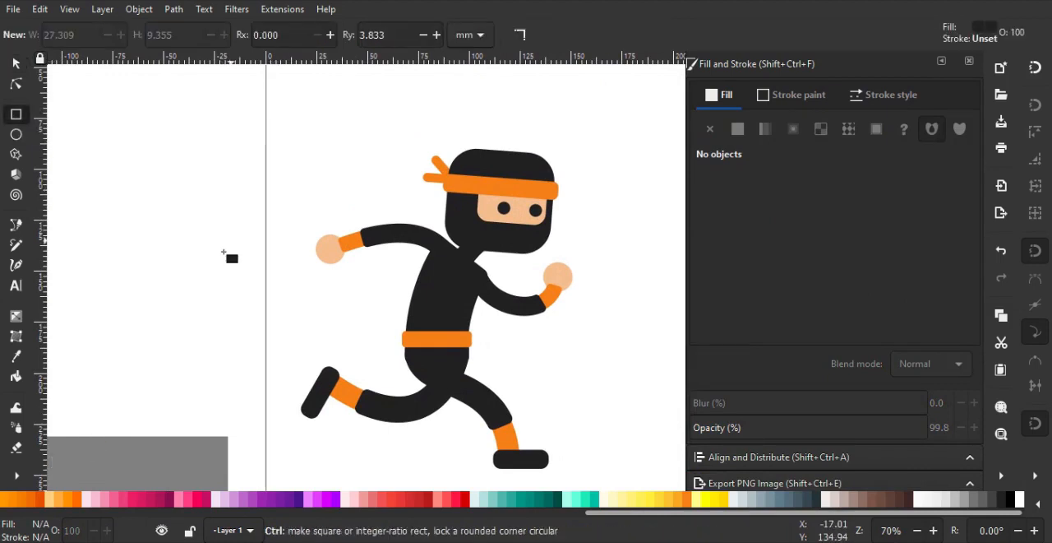
scroll(243, 261, "down", 3)
left_click_drag(176, 188, 471, 362)
key("End")
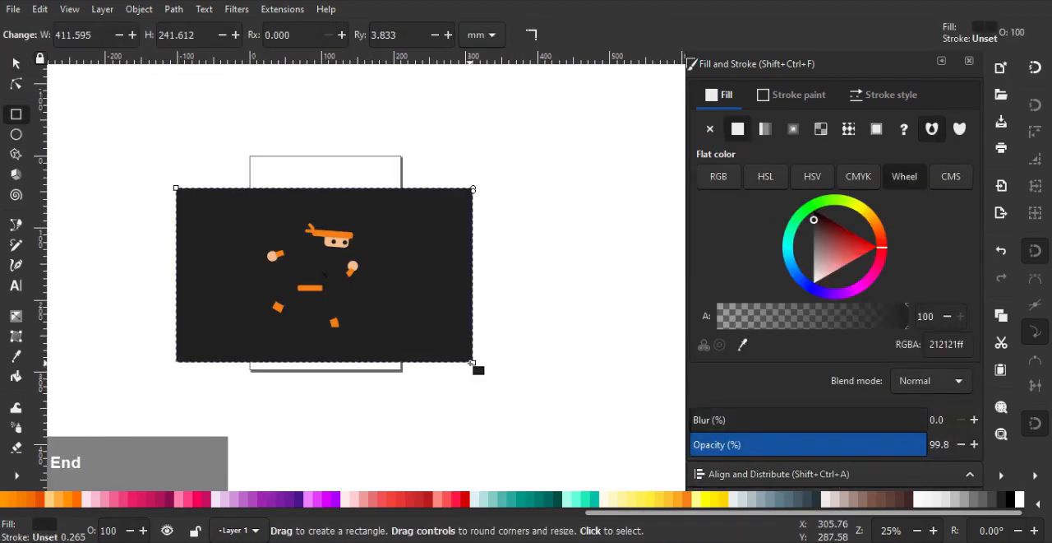
left_click(534, 498)
left_click(524, 503)
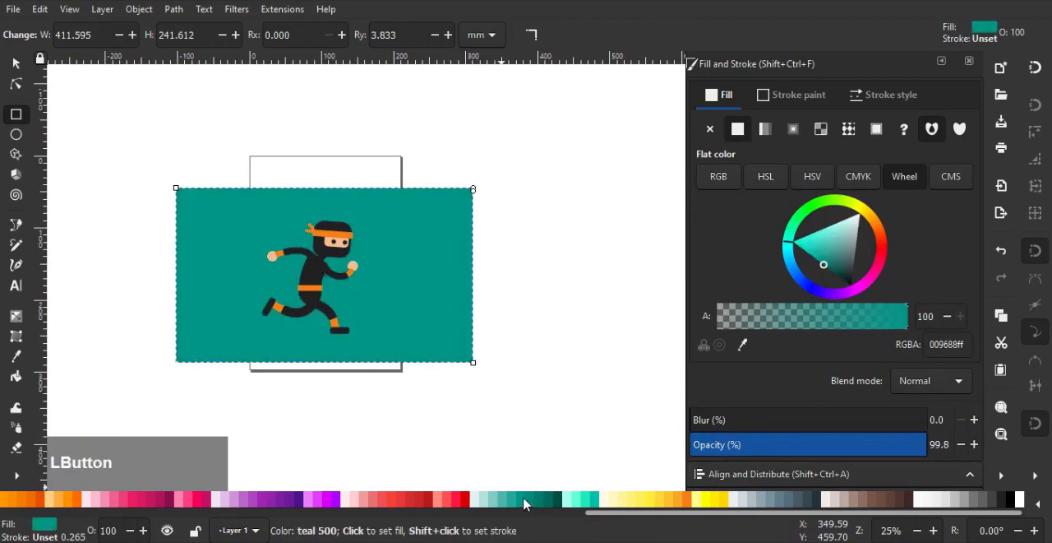
Draw an upright rounded rectangle about 12.6 × 29.9 mm beside the rear foot as a sword handle and fill it with 212121
scroll(272, 259, "up", 2)
middle_click(221, 217)
scroll(230, 226, "up", 2)
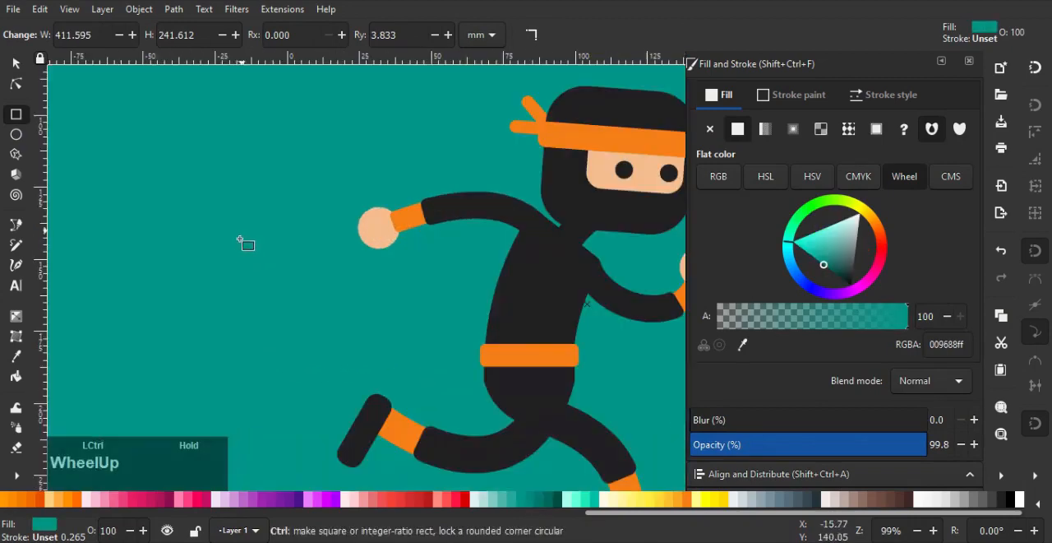
scroll(246, 239, "down", 2)
scroll(226, 303, "up", 1)
scroll(226, 302, "up", 1)
left_click_drag(199, 300, 236, 386)
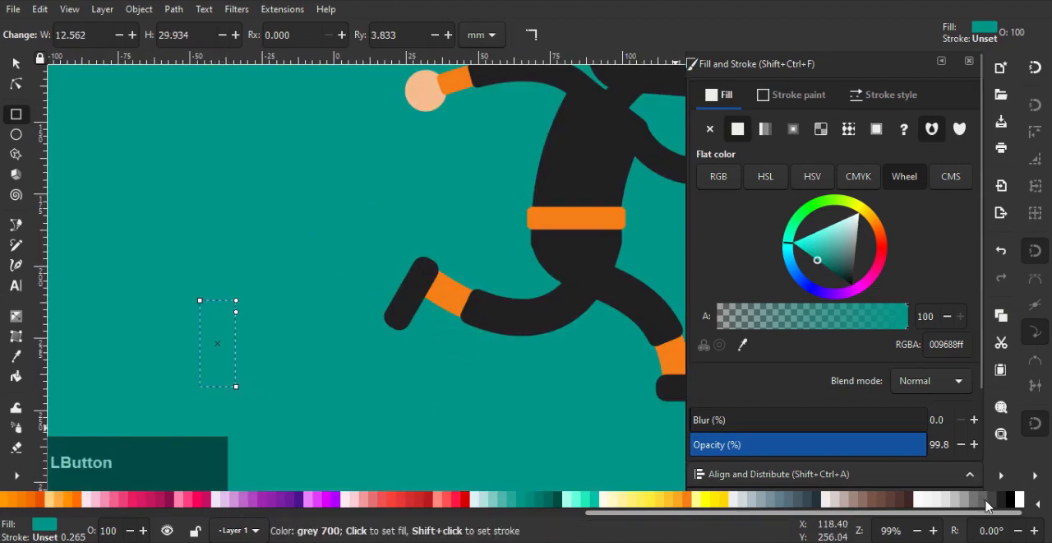
left_click(981, 505)
scroll(258, 343, "up", 1, "ctrl")
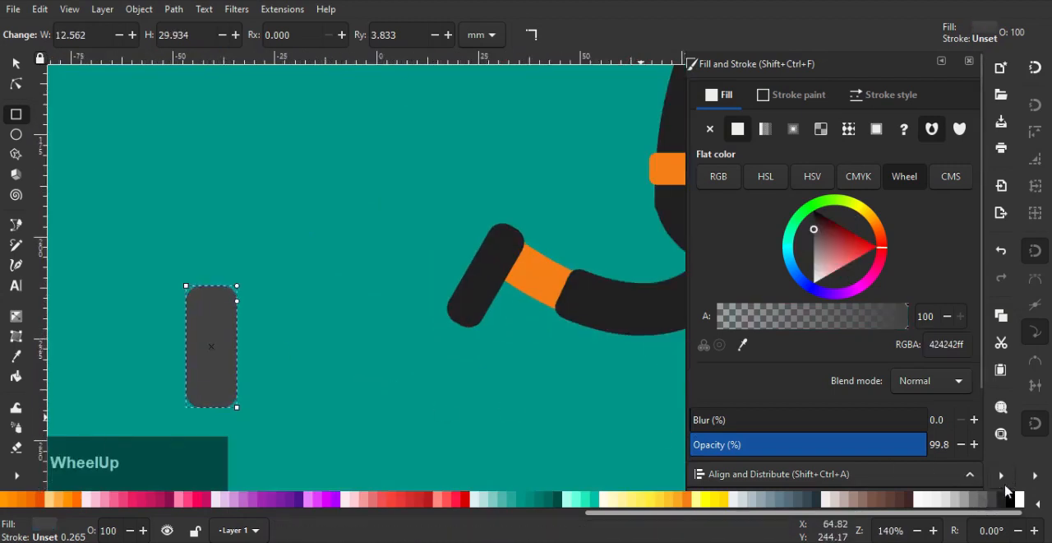
left_click(991, 503)
Reduce the handle's corner radius to about 3 mm and its size to about 11.9 × 29.5 mm
scroll(348, 307, "up", 1, "ctrl")
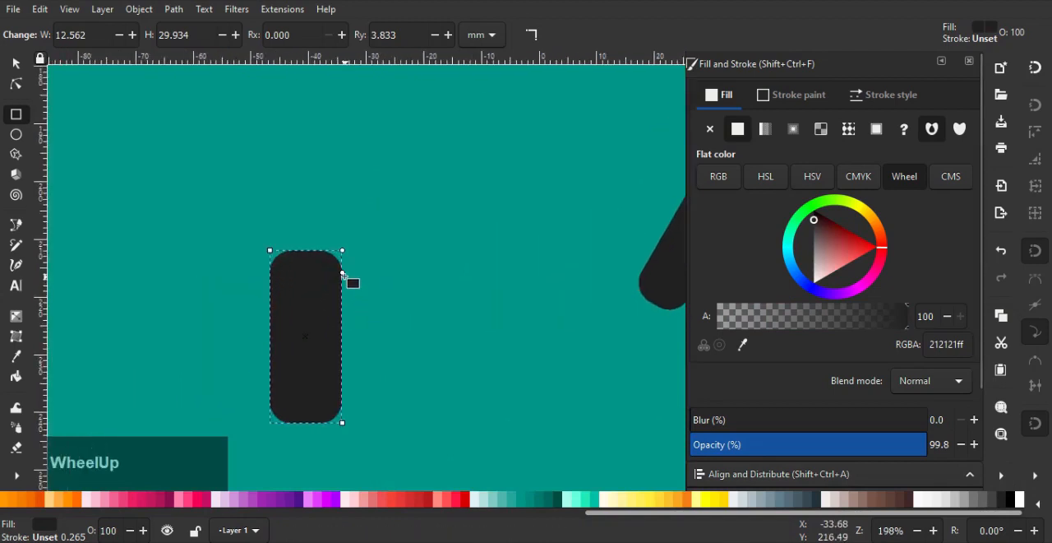
left_click_drag(344, 273, 338, 267)
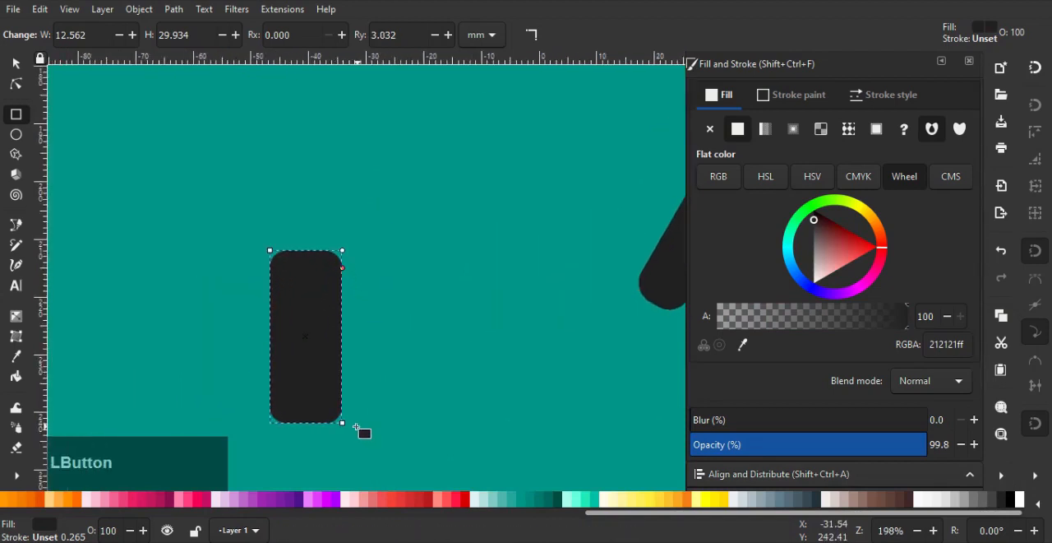
left_click_drag(348, 426, 338, 420)
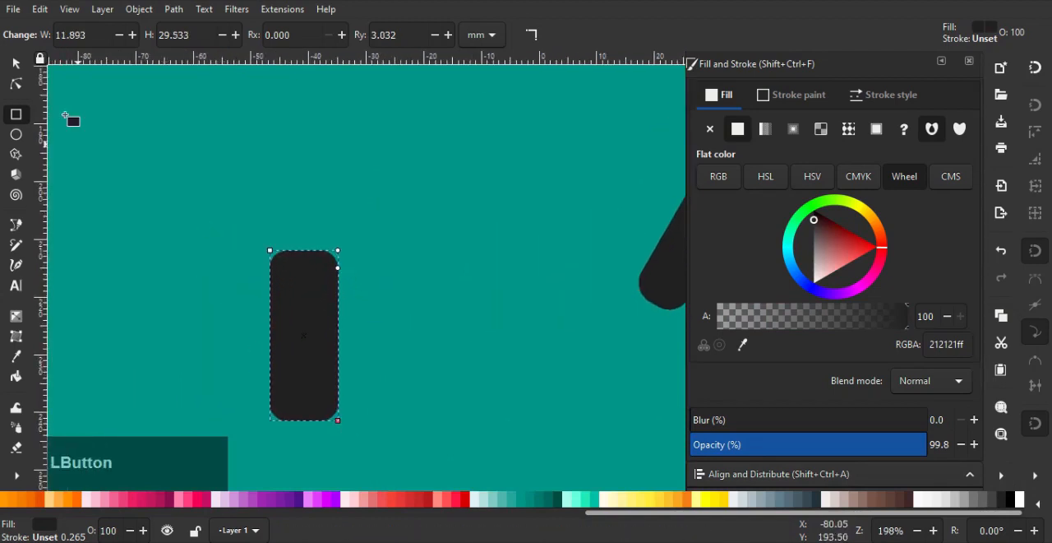
Duplicate the handle, rotate the copy 90° and move it up across the handle's upper end as a crossguard
left_click(14, 64)
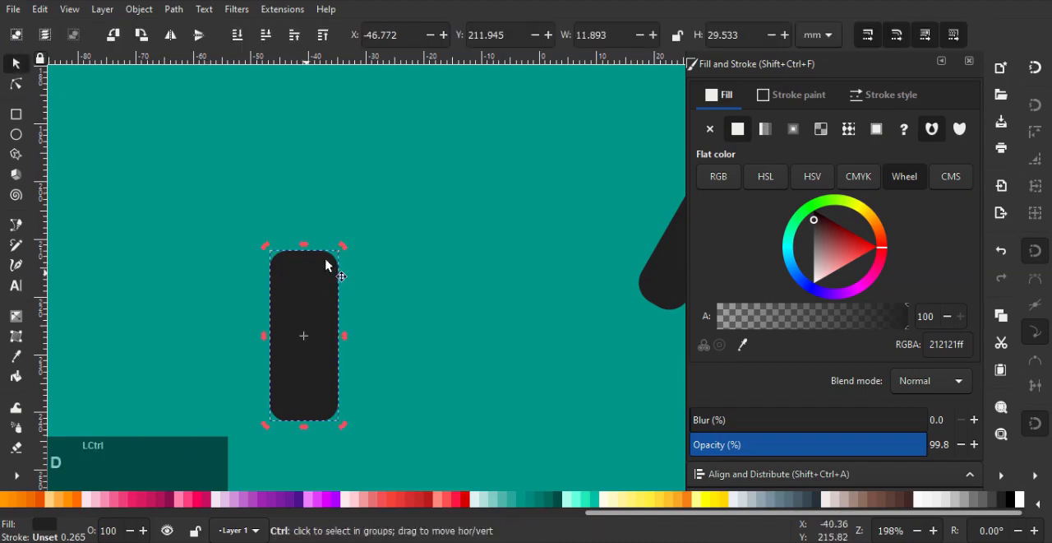
left_click_drag(344, 245, 401, 359, "ctrl")
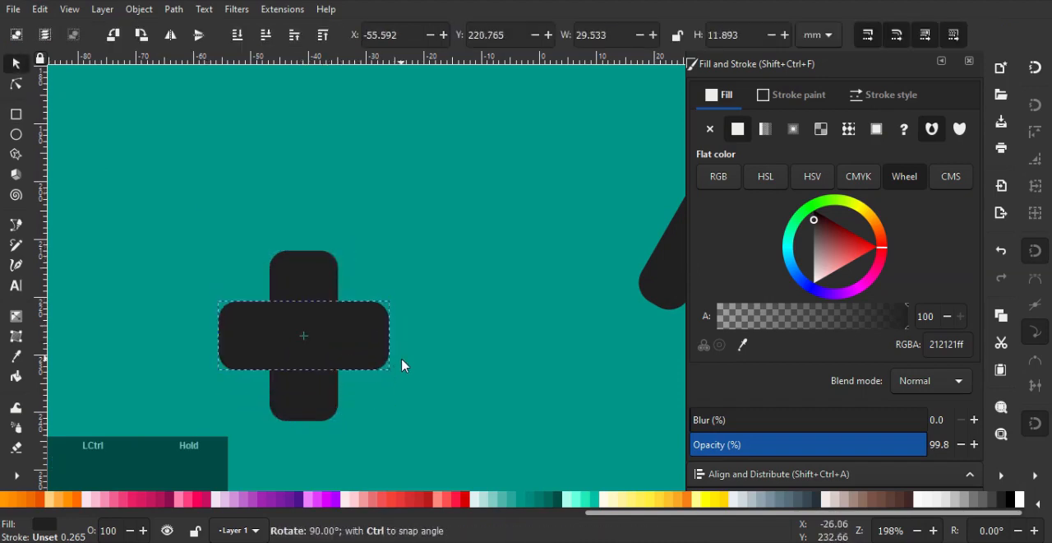
left_click_drag(362, 328, 360, 278, "ctrl")
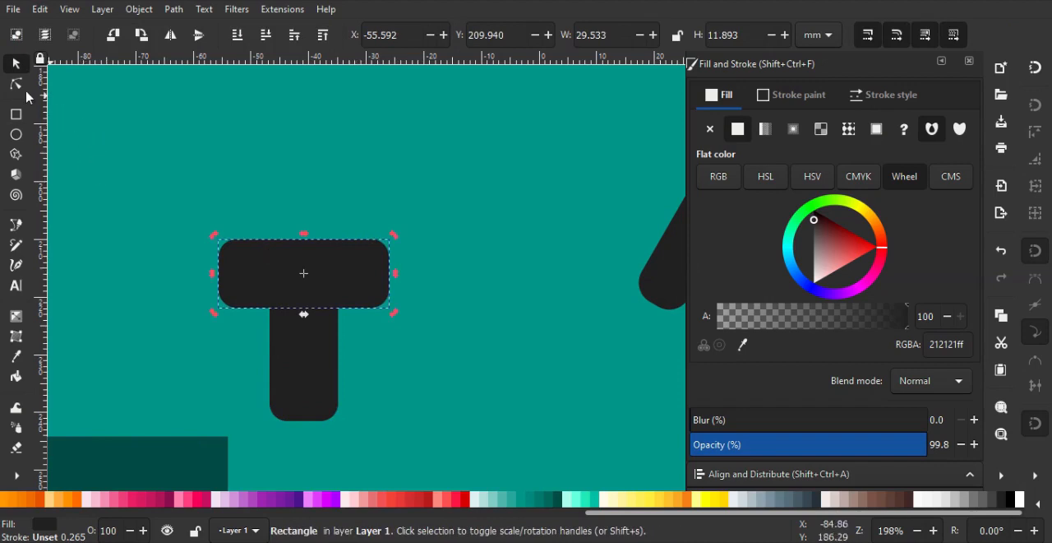
Thin the crossguard to about 7.9 mm, realign it with the handle's upper end and fill it with grey 800
left_click(16, 84)
scroll(284, 240, "up", 1, "ctrl")
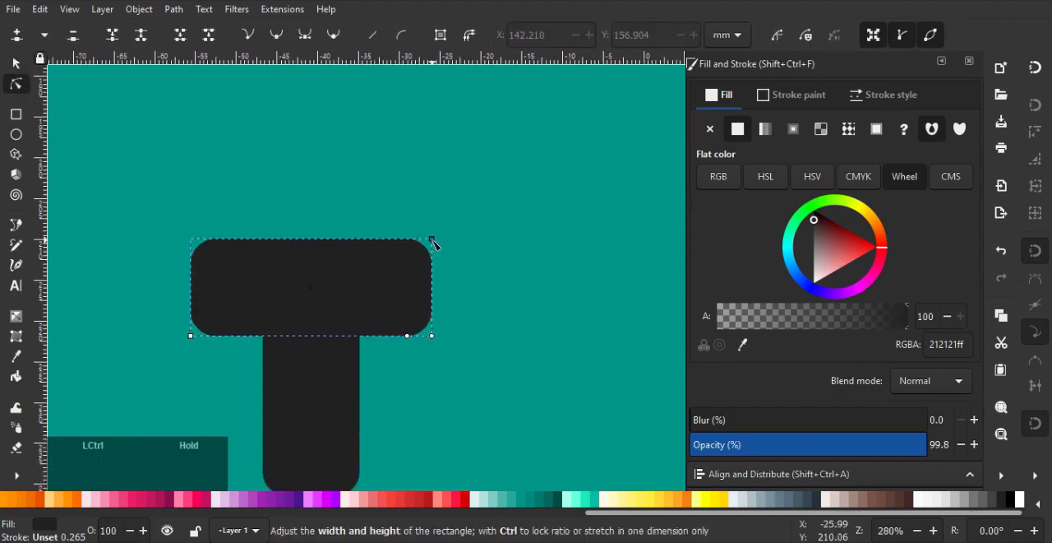
left_click_drag(431, 240, 434, 265, "ctrl")
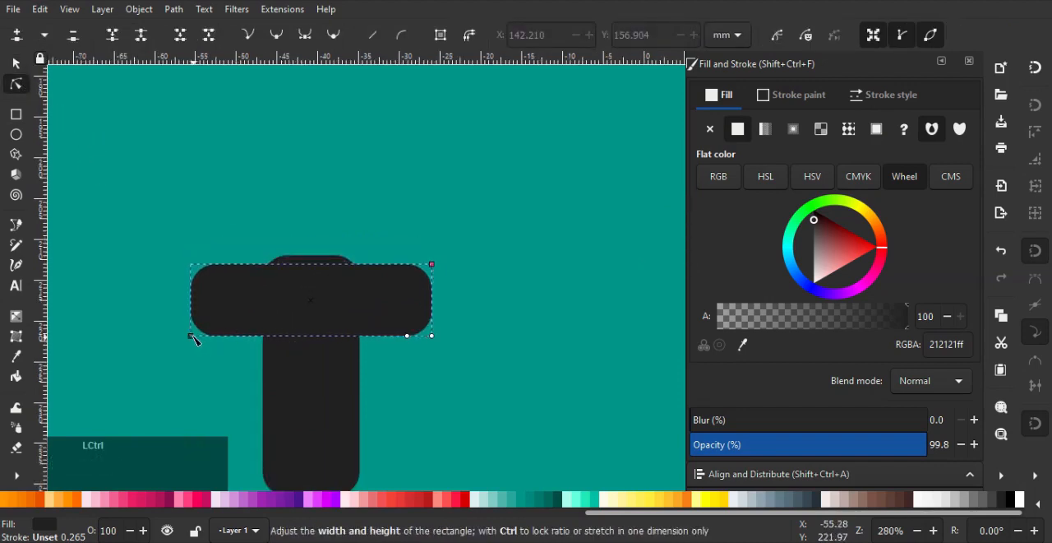
left_click_drag(192, 335, 192, 328, "ctrl")
key("s")
left_click_drag(324, 300, 324, 285)
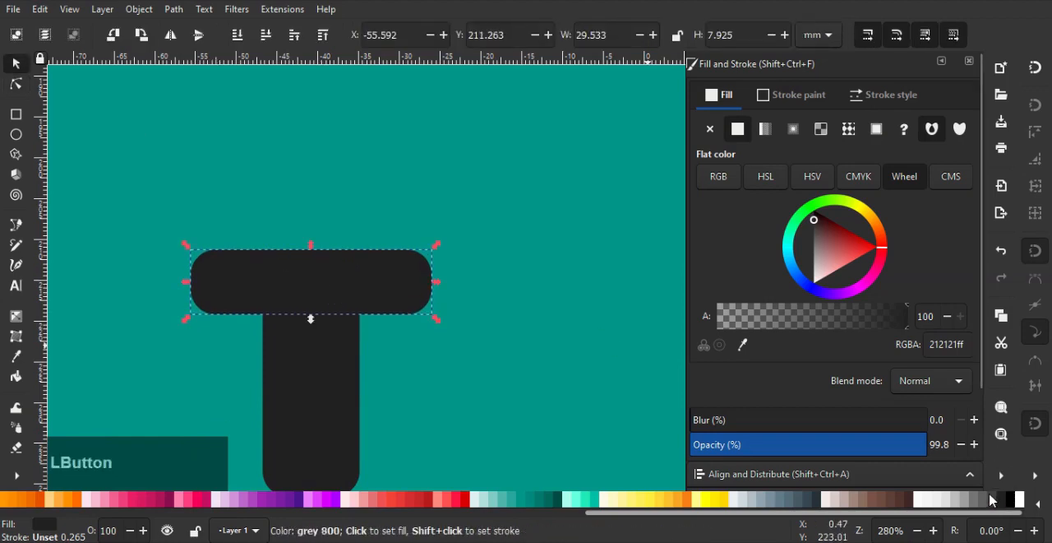
left_click(990, 496)
Duplicate the sword handle and move the copy straight up above the crossguard
scroll(524, 332, "down", 2)
left_click(404, 359)
scroll(427, 359, "down", 1)
left_click_drag(429, 356, 413, 395)
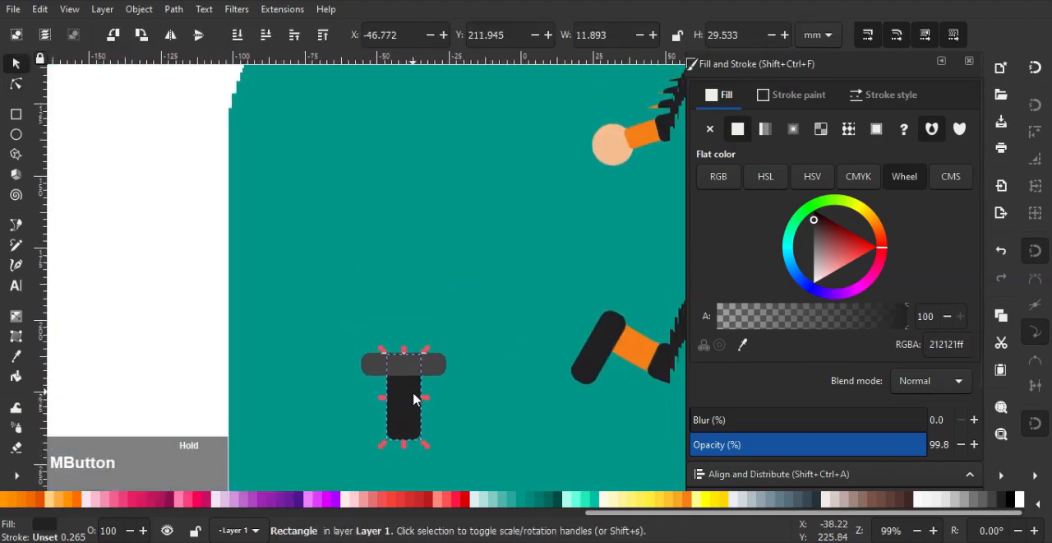
scroll(413, 399, "up", 1)
key("ctrl+d")
left_click_drag(405, 427, 406, 307, "ctrl")
scroll(452, 289, "down", 1)
left_click_drag(451, 273, 205, 232)
Stretch the handle copy into a blade about 83.6 mm long reaching over the crossguard and fill it with grey 300
left_click(15, 83)
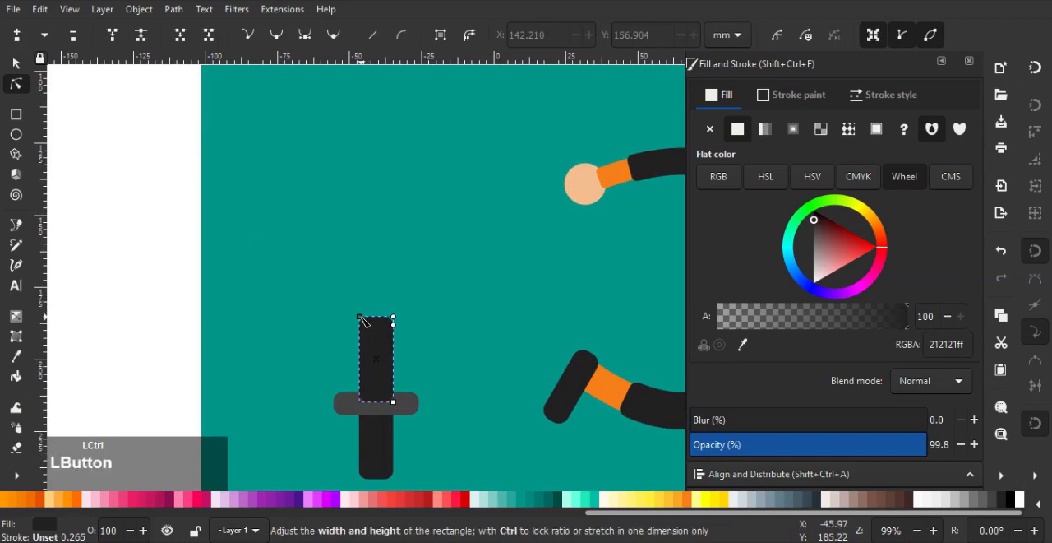
left_click_drag(364, 320, 395, 188, "ctrl")
scroll(404, 446, "up", 1)
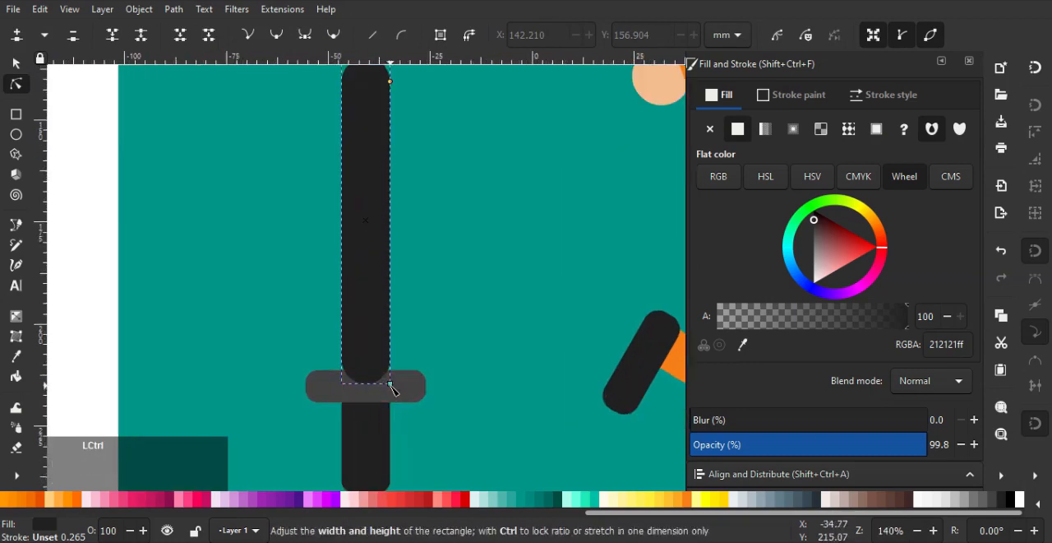
left_click_drag(389, 383, 393, 402)
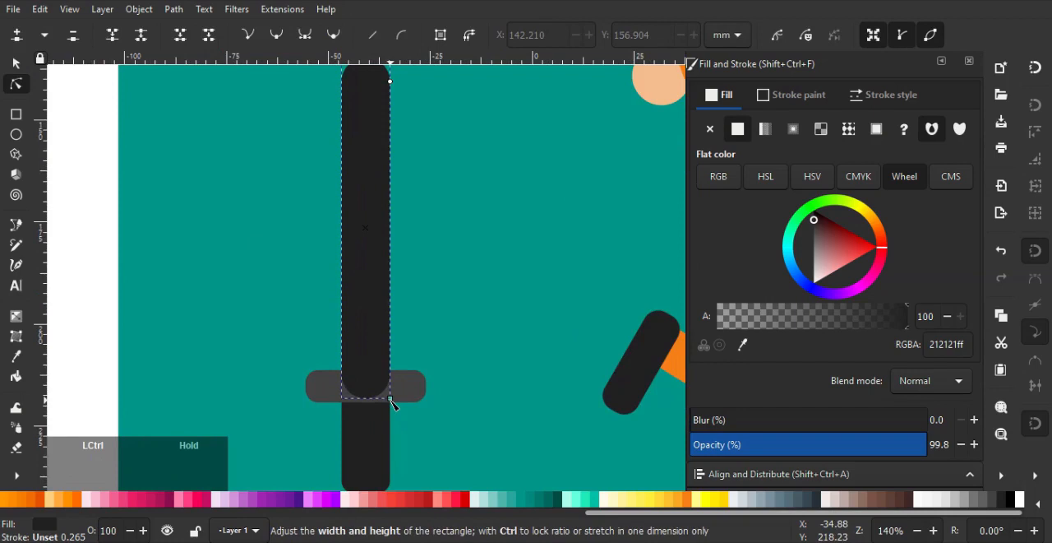
left_click(942, 502)
left_click(950, 501)
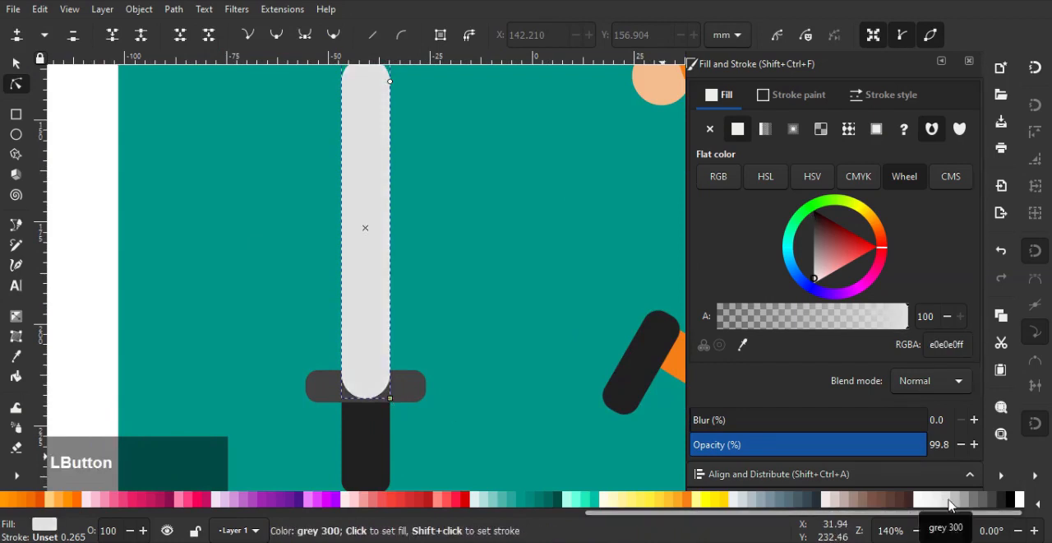
Bring the crossguard in front of the blade and reduce its corner rounding
left_click(15, 63)
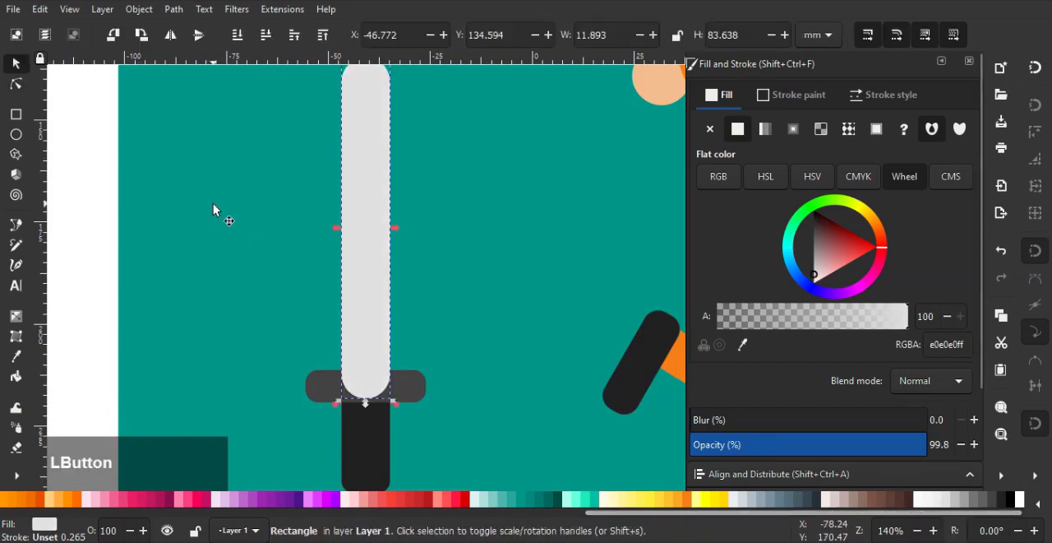
left_click(412, 387)
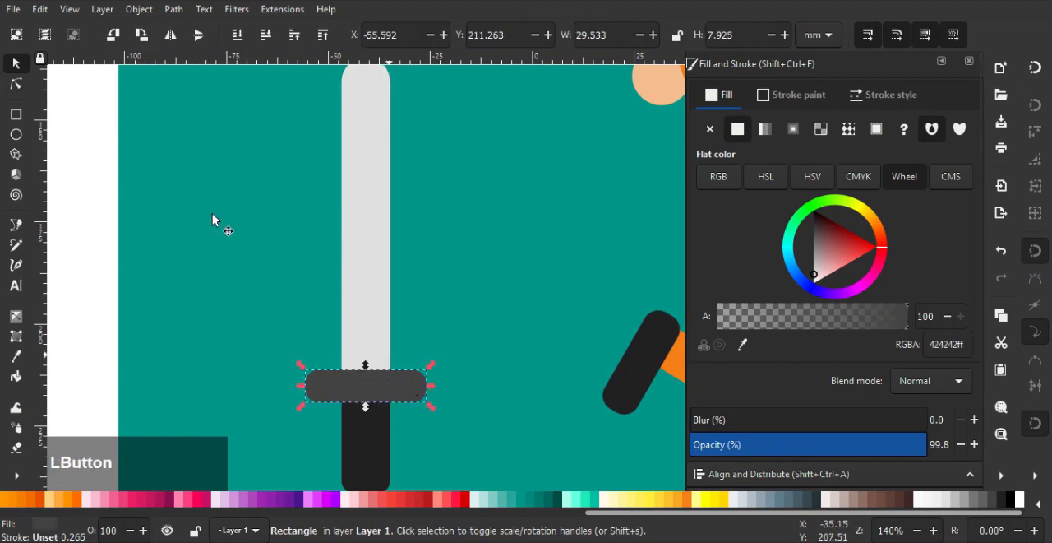
left_click(15, 84)
left_click_drag(424, 401, 409, 293)
Reduce the corner rounding of the sword's handle
left_click(376, 434)
scroll(393, 437, "up", 1)
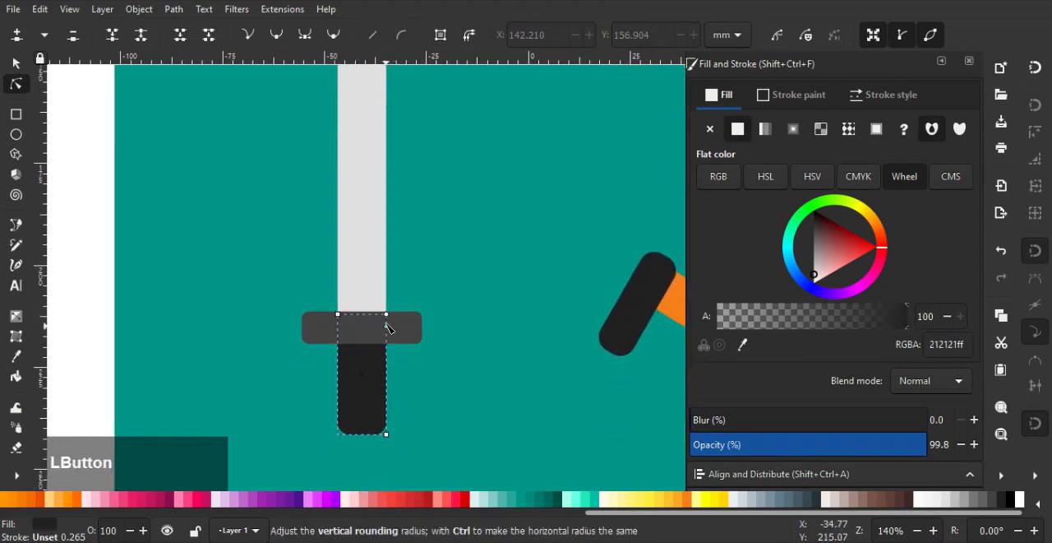
scroll(402, 326, "down", 2, "ctrl")
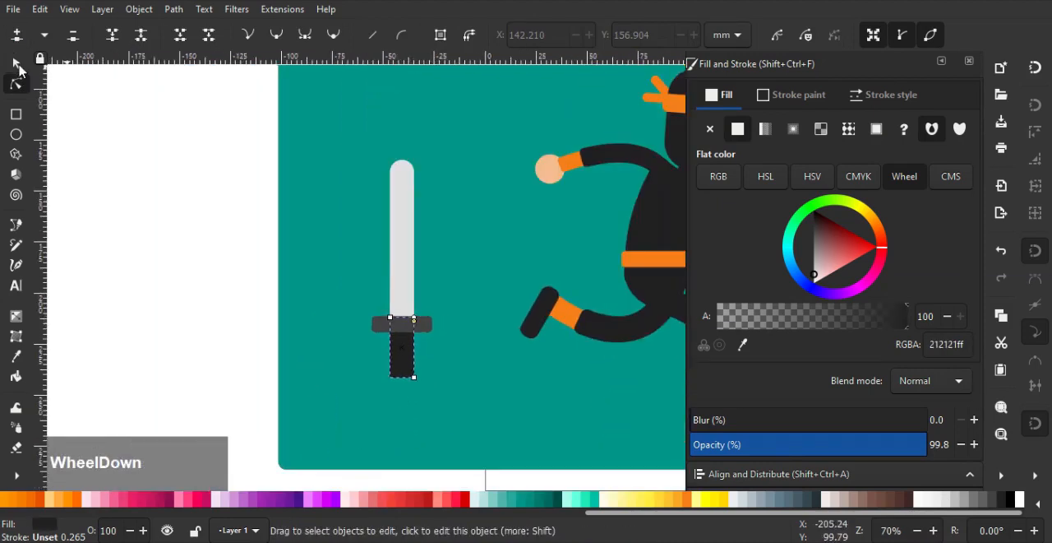
Narrow the blade and handle together to about 8.7 mm wide and shorten the crossguard to about 25.3 mm
left_click(15, 63)
left_click(400, 275, "shift")
scroll(423, 305, "up", 1, "ctrl")
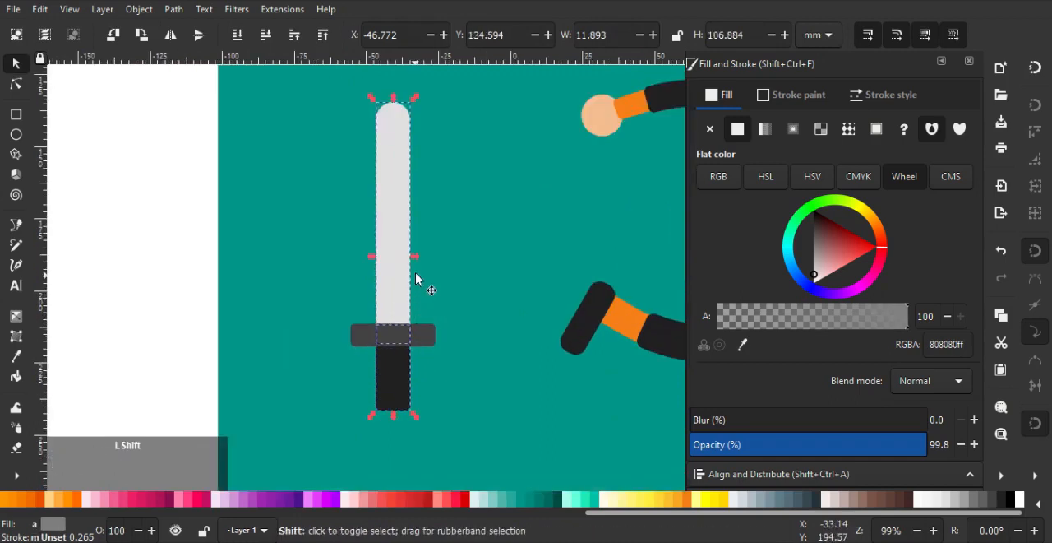
left_click_drag(418, 266, 413, 264)
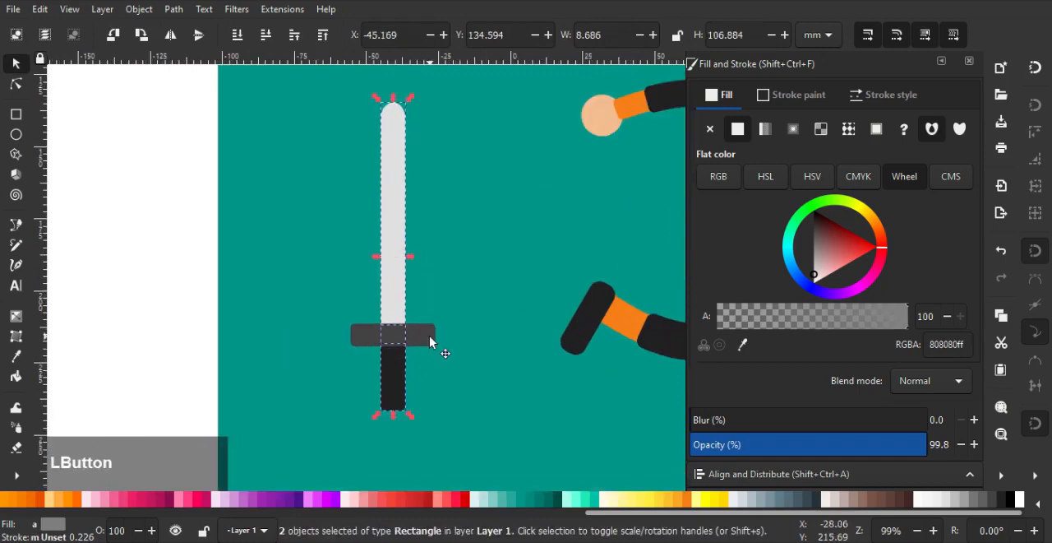
left_click(431, 340)
left_click_drag(438, 337, 439, 341)
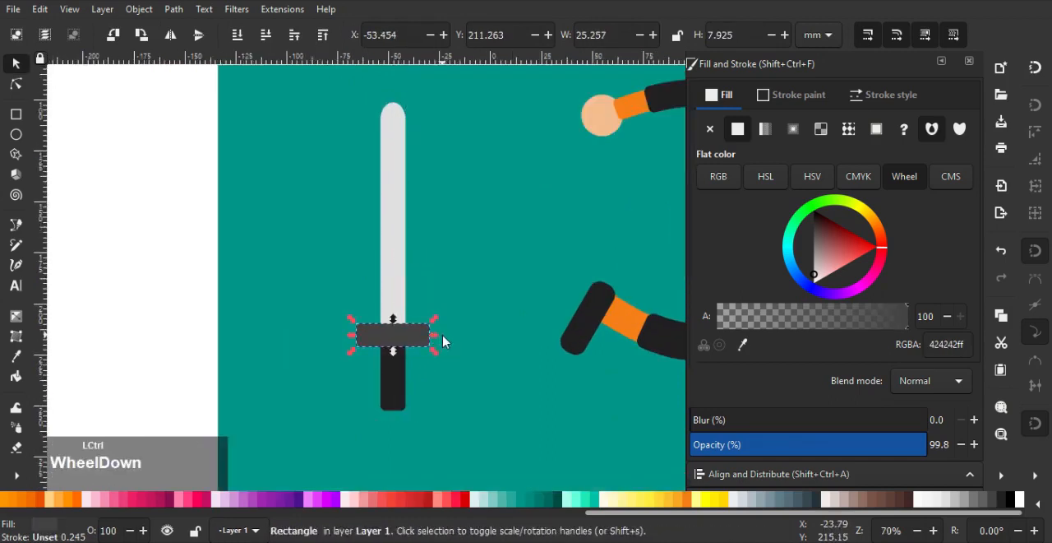
Select all the sword parts, rotate them so the blade points down and backward, and place the handle over the rear hand
scroll(439, 340, "down", 2, "ctrl")
left_click_drag(195, 126, 465, 415)
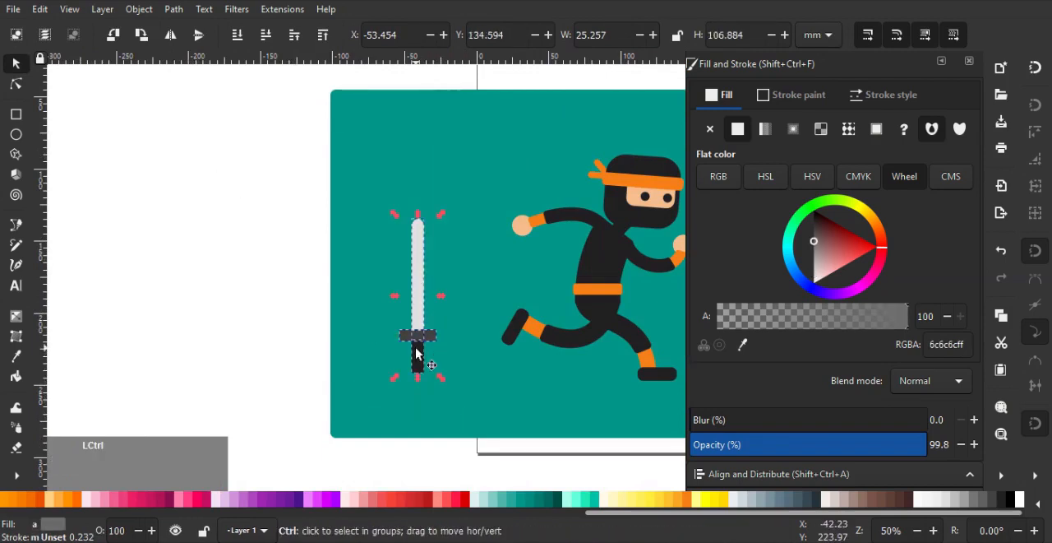
left_click(418, 353)
left_click_drag(440, 377, 477, 244)
scroll(513, 247, "up", 2, "ctrl")
left_click_drag(440, 273, 532, 218)
scroll(537, 203, "up", 1, "ctrl")
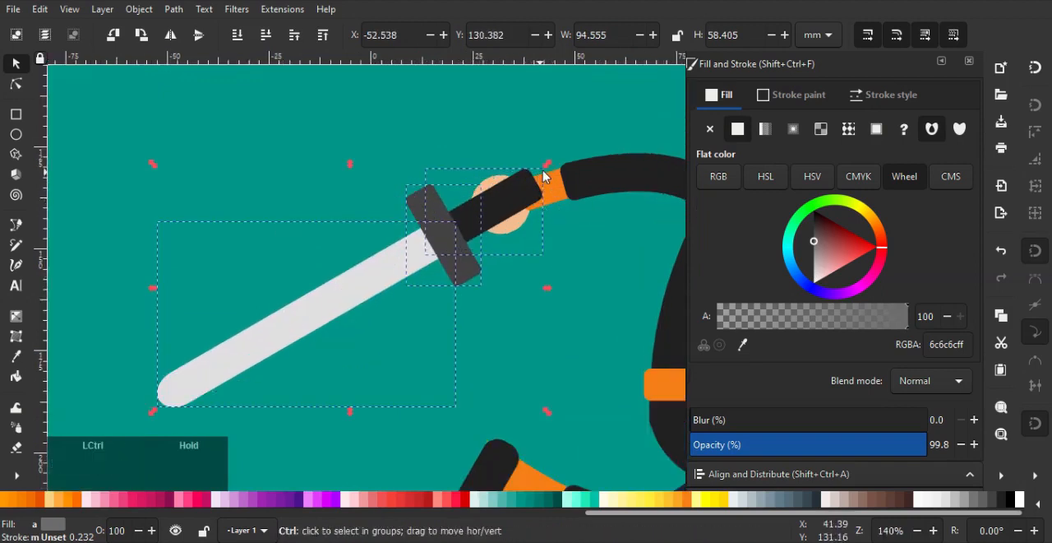
Scale the sword down, tilt it to about 45° and reposition its handle on the rear hand
left_click_drag(547, 164, 446, 131)
scroll(496, 217, "up", 1, "ctrl")
left_click_drag(387, 175, 501, 173)
scroll(538, 241, "down", 2, "ctrl")
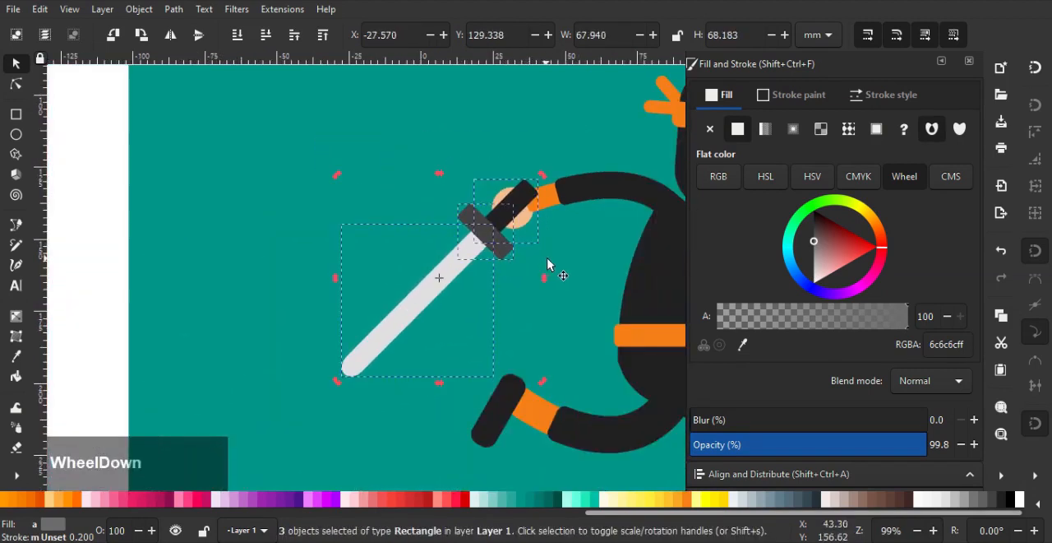
Duplicate the sword's handle and shorten the copy so it covers only the section beside the crossguard
scroll(530, 191, "up", 3, "ctrl")
left_click(530, 190)
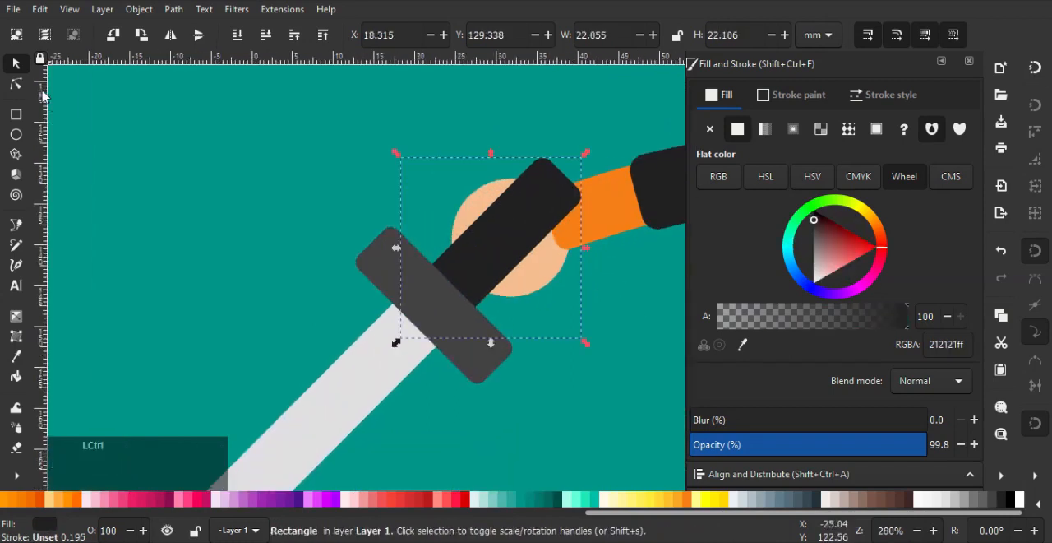
left_click(17, 83)
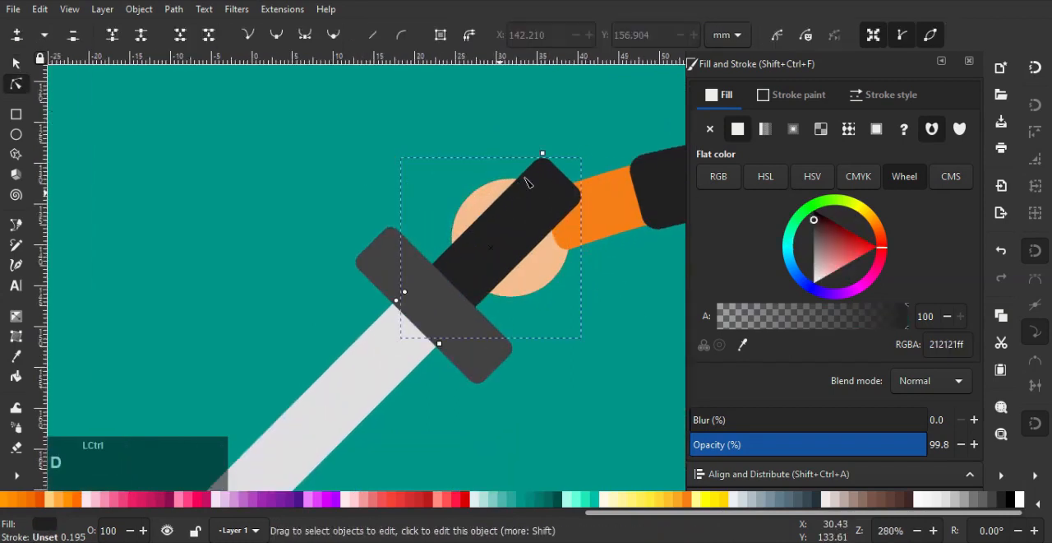
key("ctrl+d")
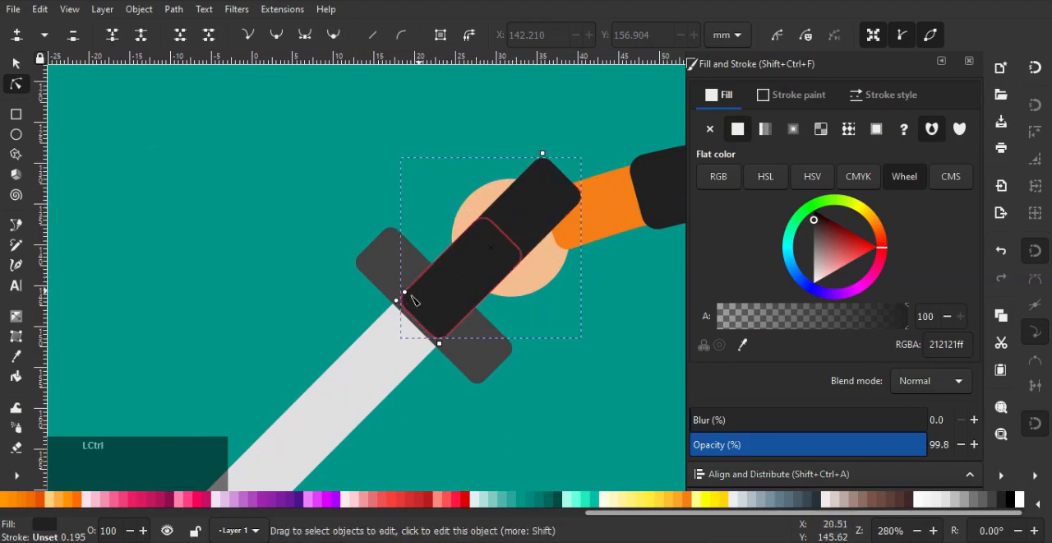
Place the full-length handle behind the rear hand, just above the background, and lower the short copy behind the crossguard
left_click(14, 64)
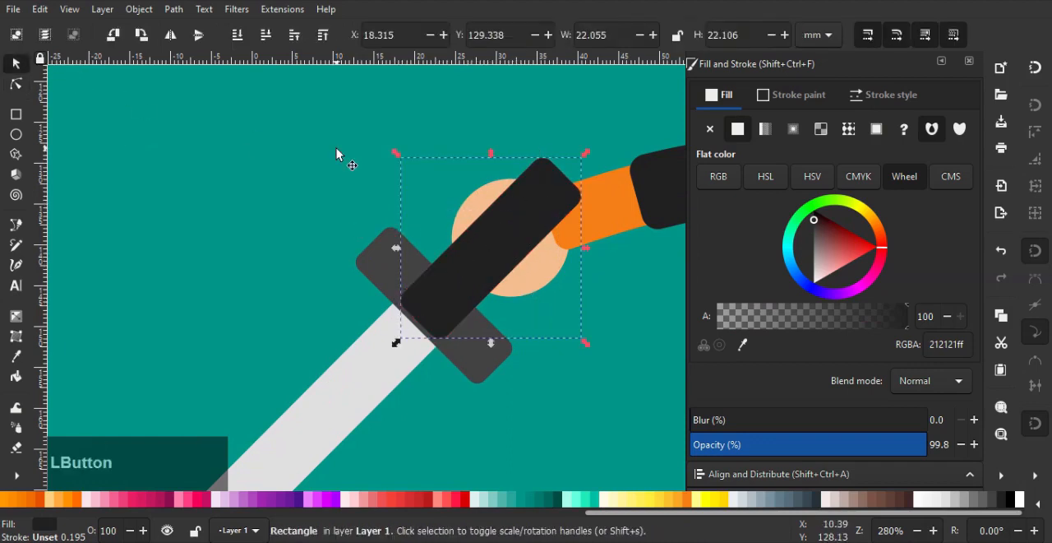
key("End")
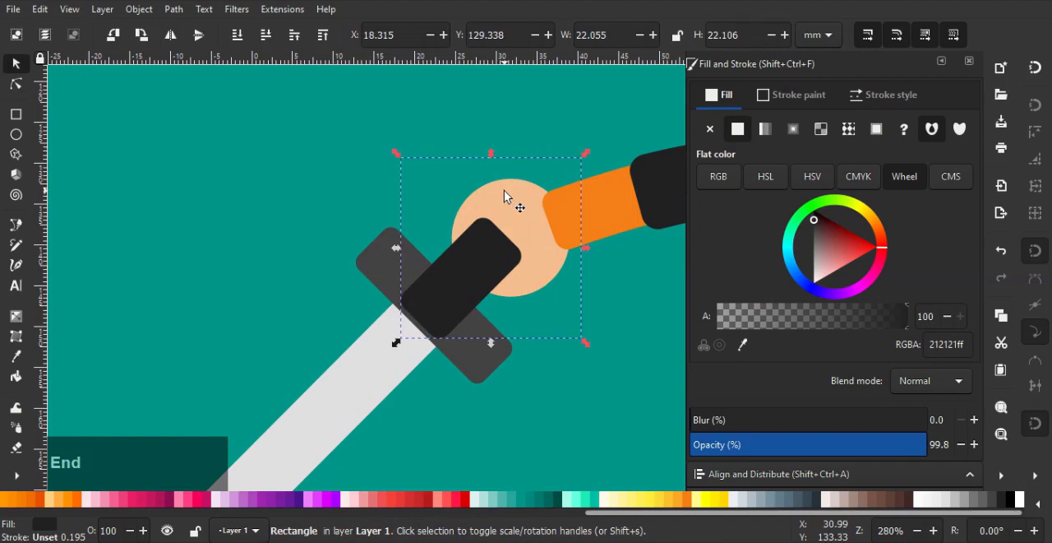
key("Page_Up")
left_click(467, 266)
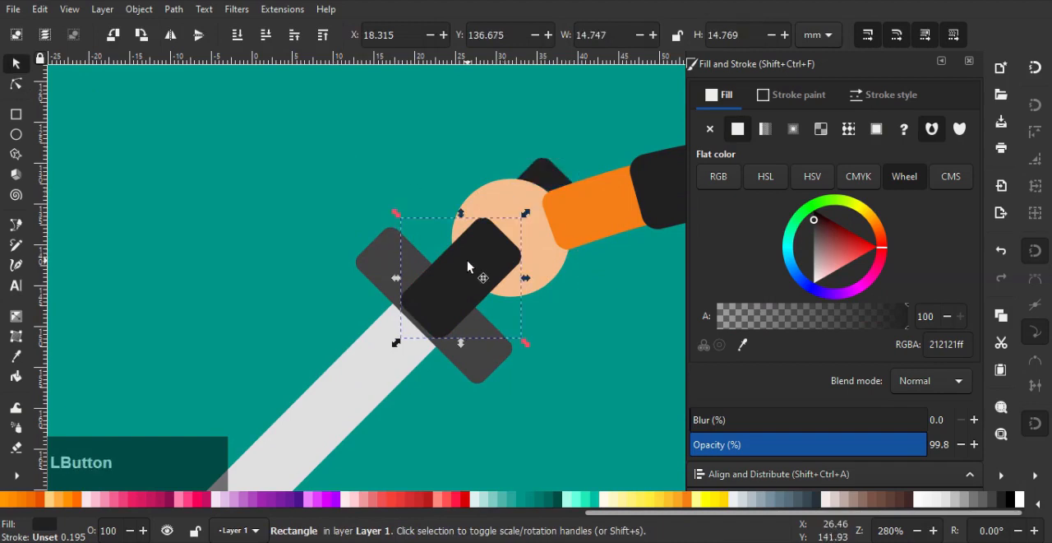
key("Page_Down")
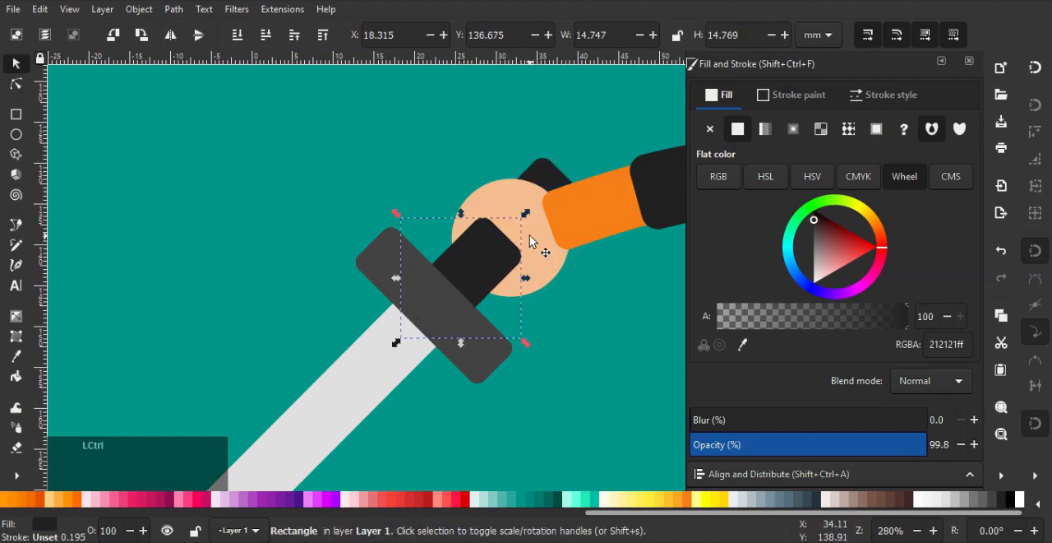
Deselect the sword parts and nudge the front hand slightly forward from its wrist
scroll(536, 235, "down", 3, "ctrl")
left_click(352, 216, "ctrl")
scroll(353, 216, "down", 3)
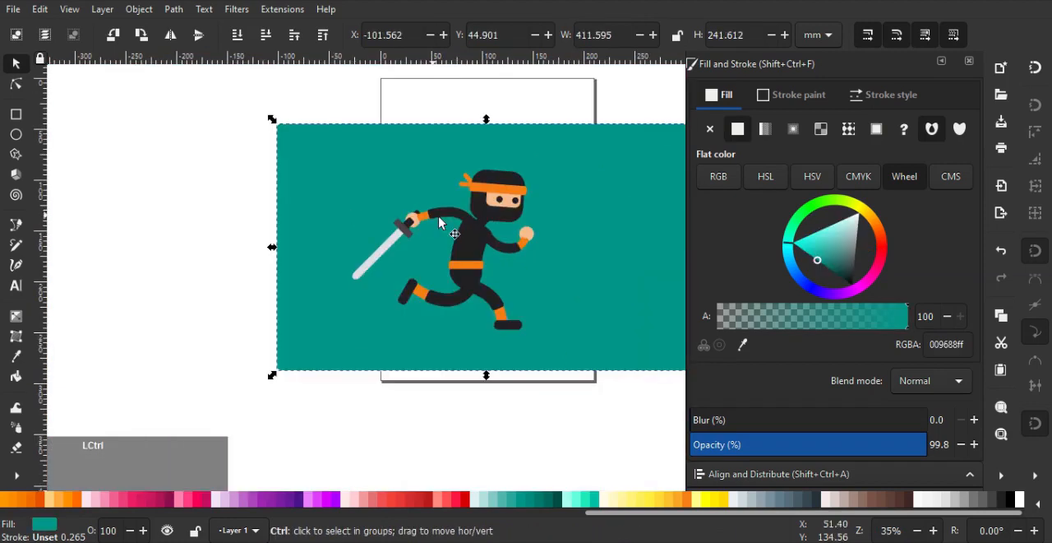
middle_click(509, 234)
scroll(425, 320, "up", 1, "ctrl")
middle_click(456, 312)
scroll(443, 329, "up", 1, "ctrl")
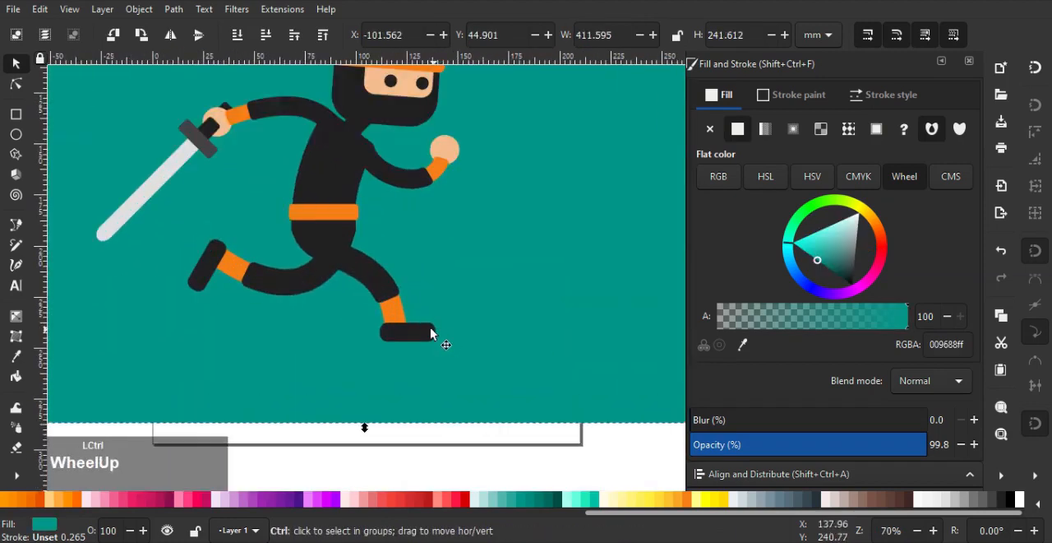
middle_click(431, 329)
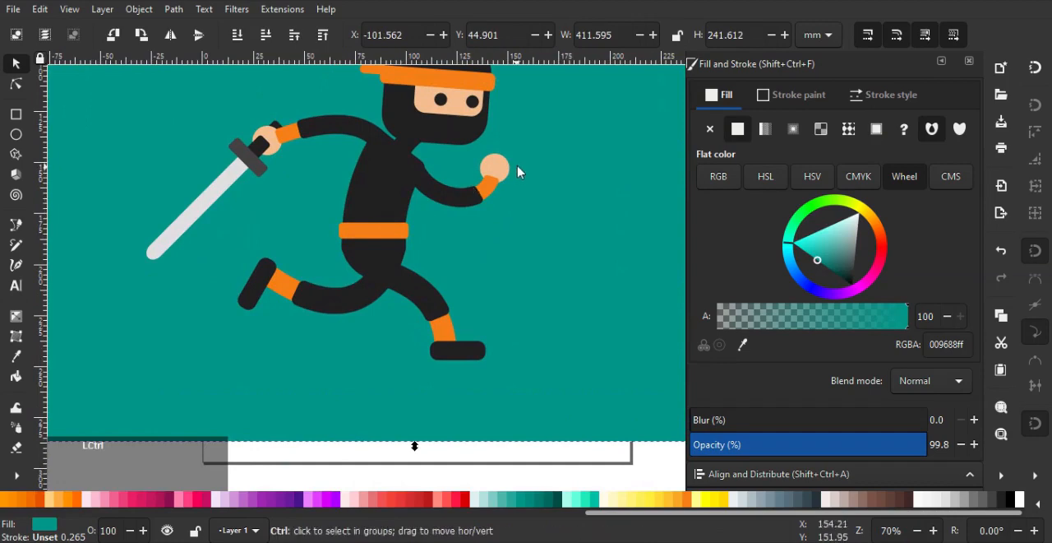
scroll(481, 150, "up", 5, "ctrl")
left_click(567, 248)
mouse_move(577, 250)
left_mouse_down()
mouse_move(608, 265)
mouse_move(592, 256)
left_mouse_up()
scroll(546, 243, "down", 4)
Draw a round-ended horizontal bar about 180 × 11 mm under the front foot as a ground shadow
middle_click(532, 198)
left_click_drag(491, 282, 521, 211)
scroll(506, 240, "down", 1)
left_click(16, 115)
left_click_drag(132, 390, 649, 414)
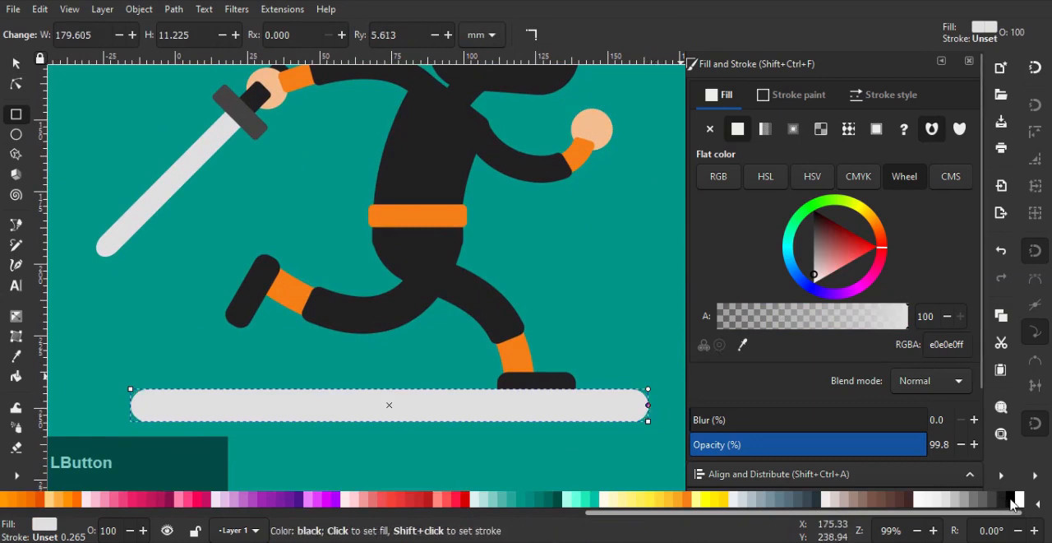
Fill the ground shadow with black at 30% alpha
left_click(1009, 498)
left_click_drag(769, 325, 770, 325)
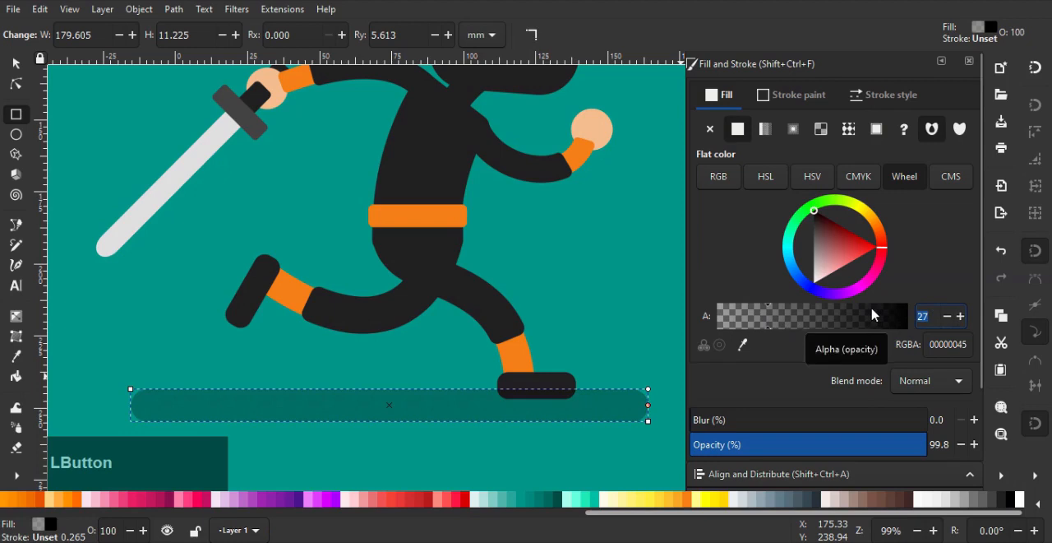
type("30")
key("Return")
Restack the ground shadow just above the teal background, behind the foot, and narrow it slightly
left_click(16, 62)
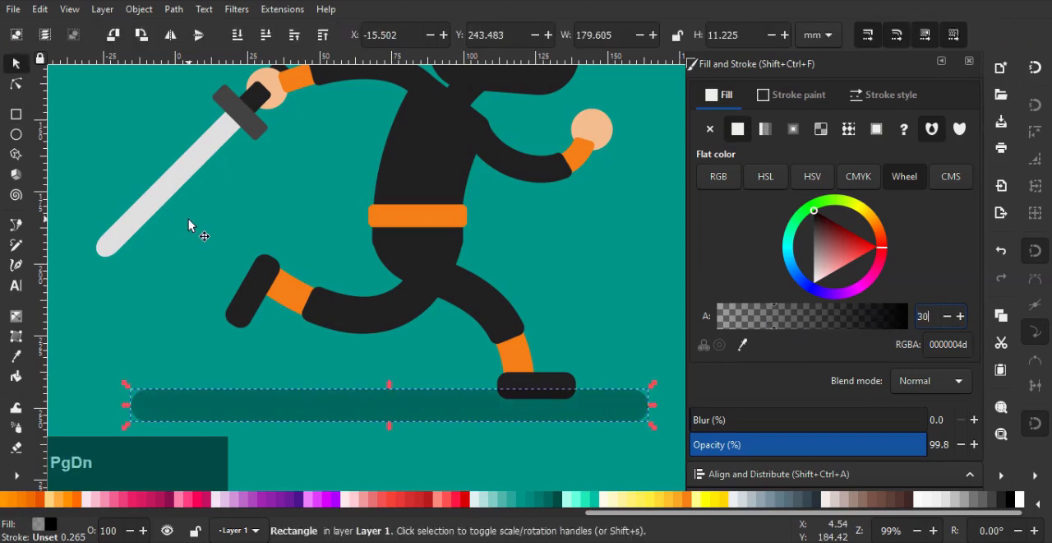
left_click(324, 359)
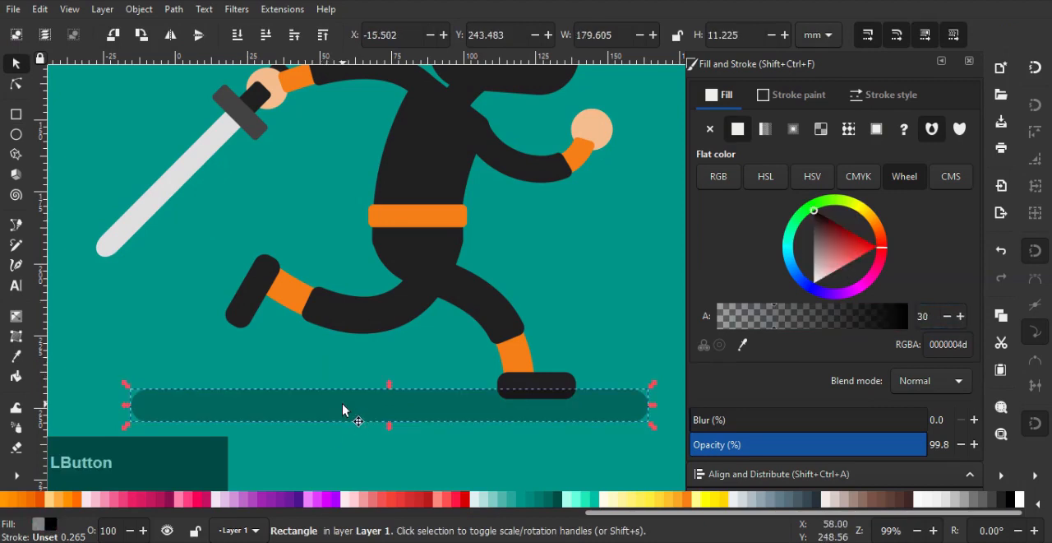
key("End")
key("Page_Up")
scroll(342, 403, "down", 2, "ctrl")
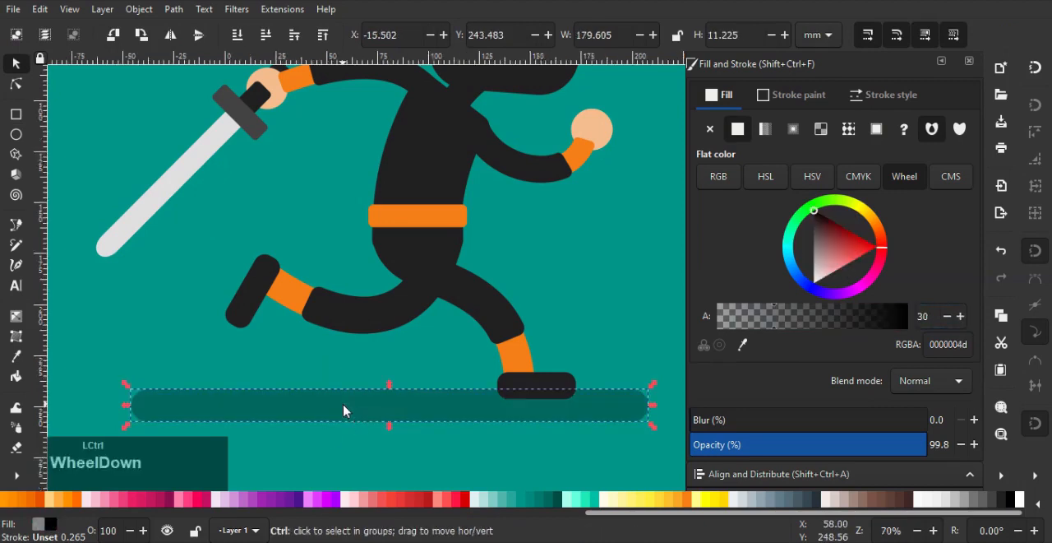
scroll(436, 407, "up", 1, "ctrl")
left_click_drag(526, 404, 516, 405)
Adjust the wrist end of the front arm's Bend path and its handle so the forearm curves more gently toward the hand
scroll(498, 246, "up", 2, "ctrl")
left_click(432, 233)
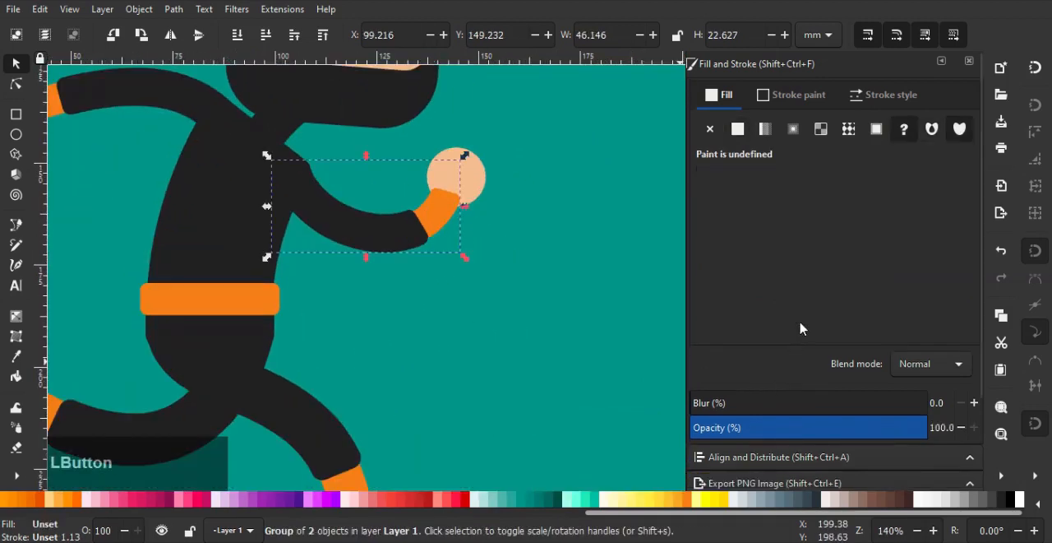
scroll(785, 386, "down", 2)
left_click(769, 484)
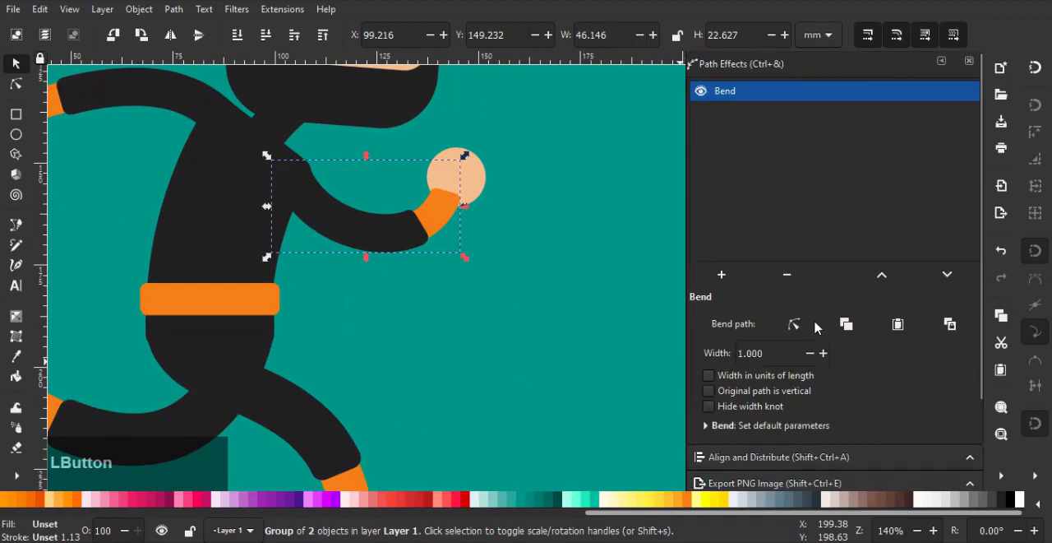
left_click(794, 325)
left_click(448, 192)
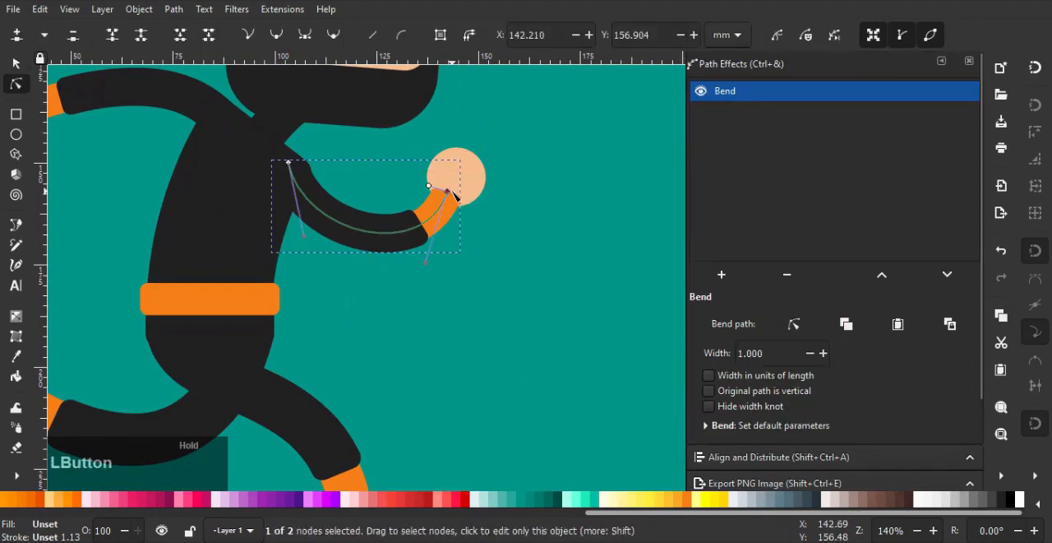
left_click_drag(455, 194, 457, 198)
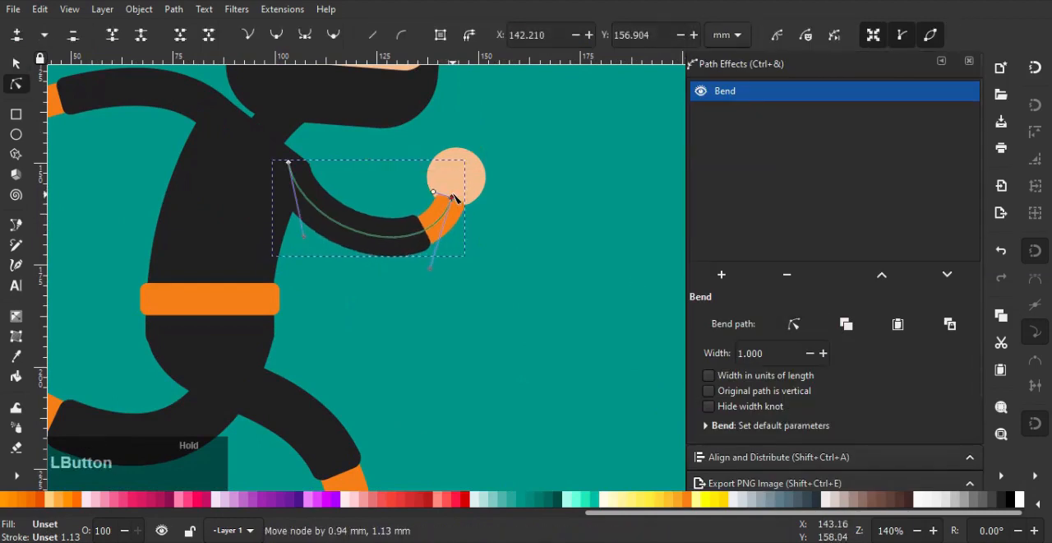
left_click(425, 256)
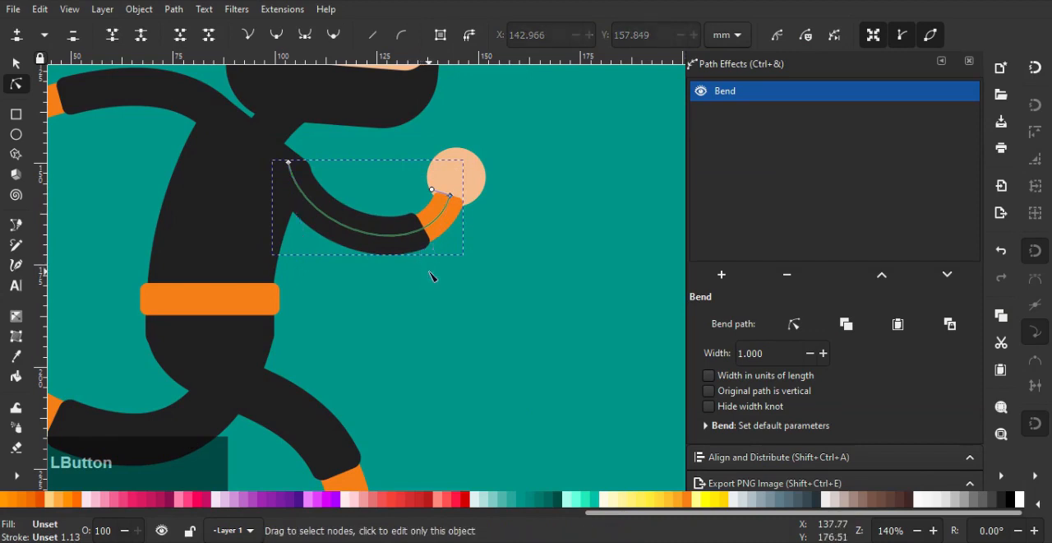
left_click(452, 195)
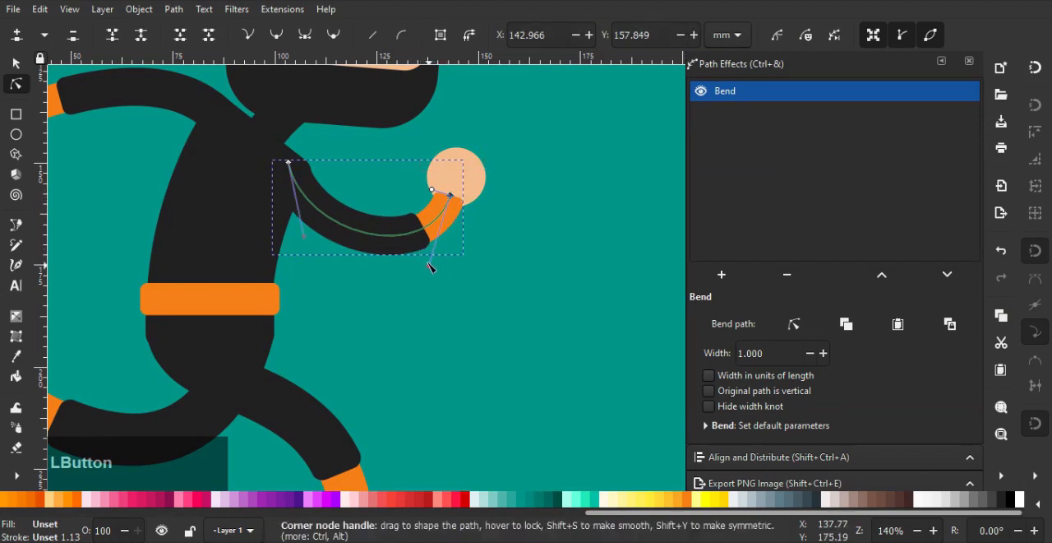
left_click_drag(428, 263, 415, 251)
left_click(17, 64)
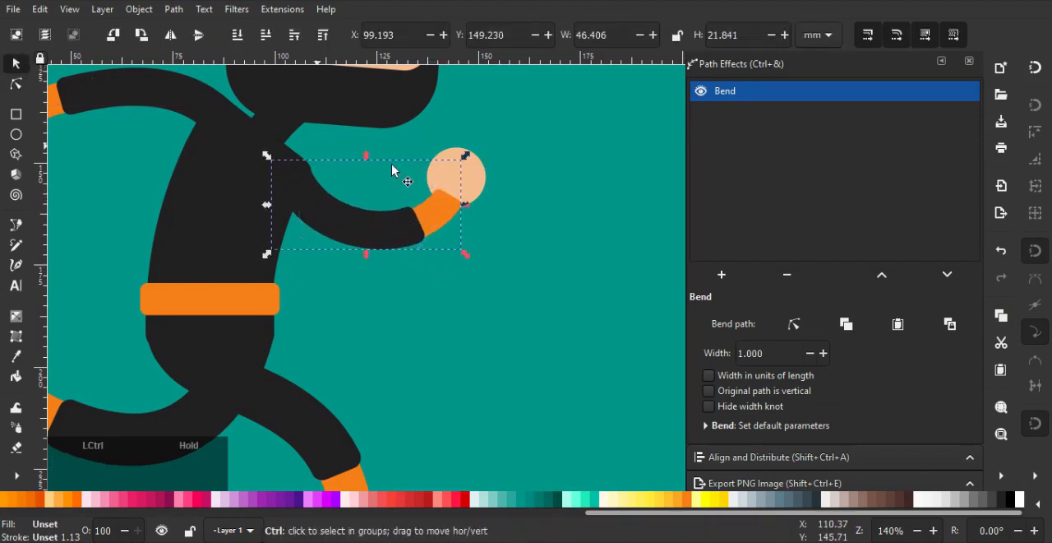
Shift the front hand slightly forward and down so it sits on the end of the orange cuff
scroll(411, 165, "up", 1, "ctrl")
left_click(501, 177, "ctrl")
left_click_drag(501, 177, 518, 187)
left_click(540, 251)
Draw a narrow vertical rectangle about 6.6 × 42 mm along the front of the torso, from the shoulder to the belt
scroll(543, 250, "down", 5, "ctrl")
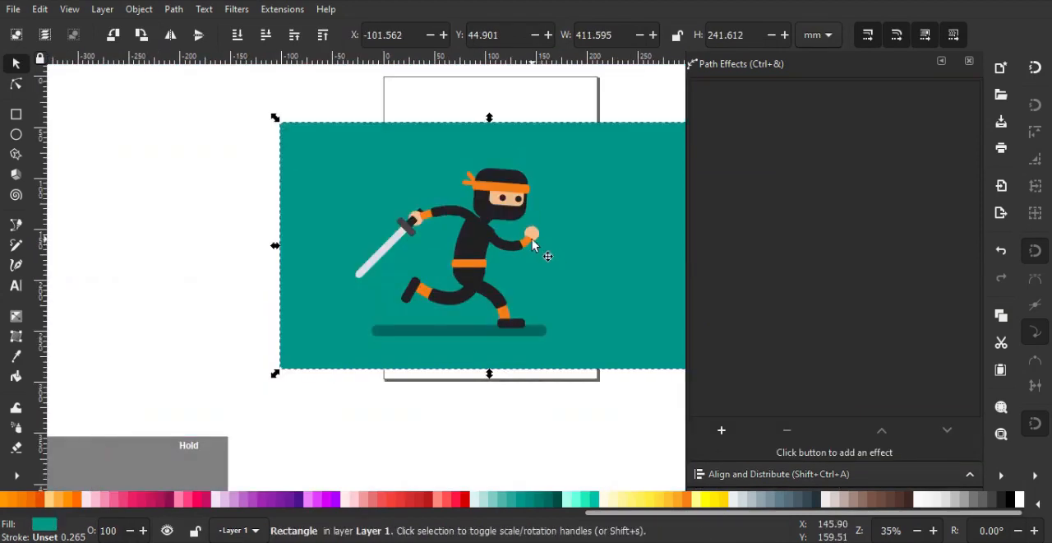
scroll(470, 277, "up", 1, "ctrl")
scroll(386, 349, "up", 2, "ctrl")
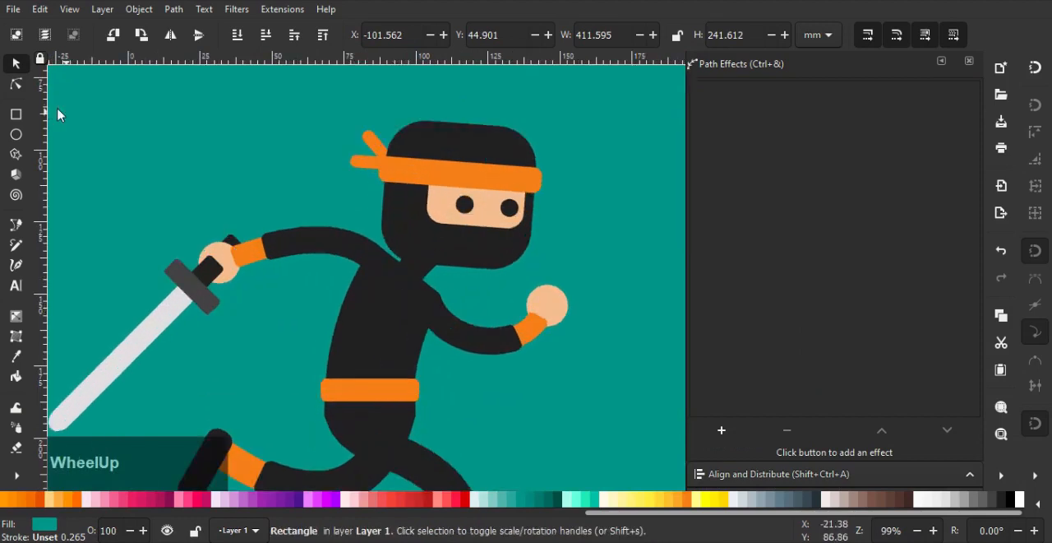
left_click(16, 115)
scroll(432, 312, "up", 1, "ctrl")
left_click_drag(437, 332, 440, 440)
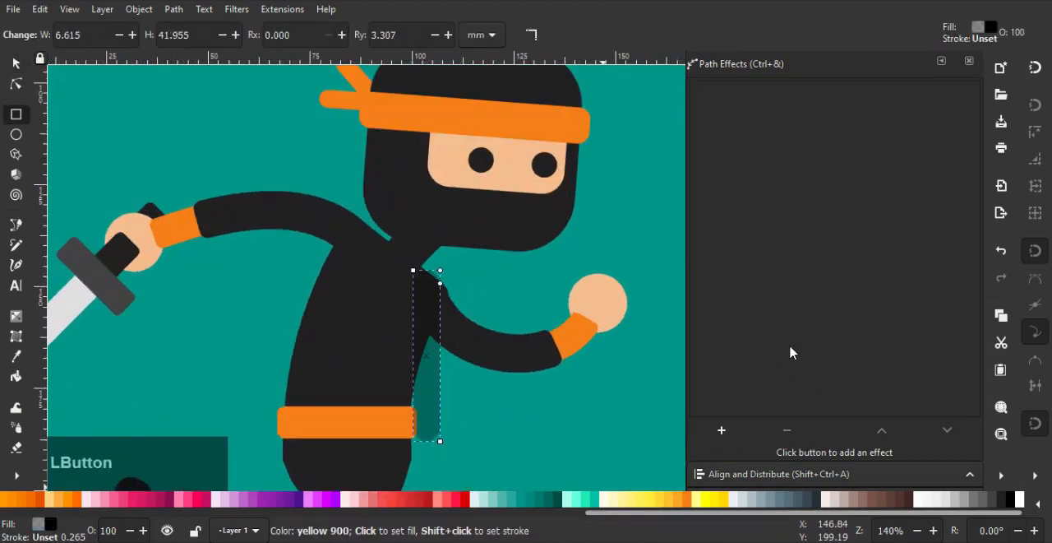
Fill the strip with orange f57f17 at 100% alpha and reduce its corner rounding until it is nearly square
scroll(789, 394, "down", 2)
left_click(757, 475)
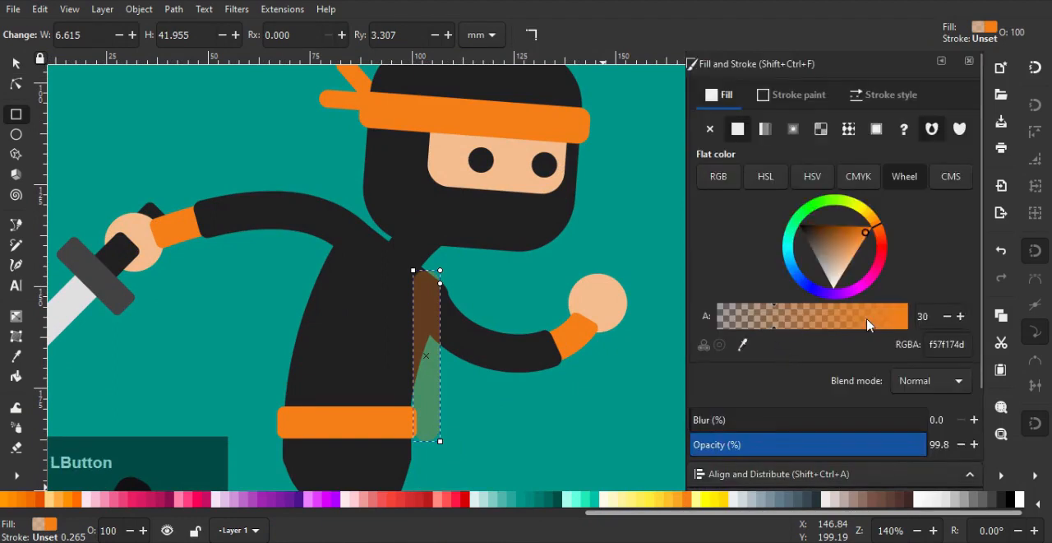
left_click_drag(868, 323, 983, 321)
scroll(440, 293, "up", 1, "ctrl")
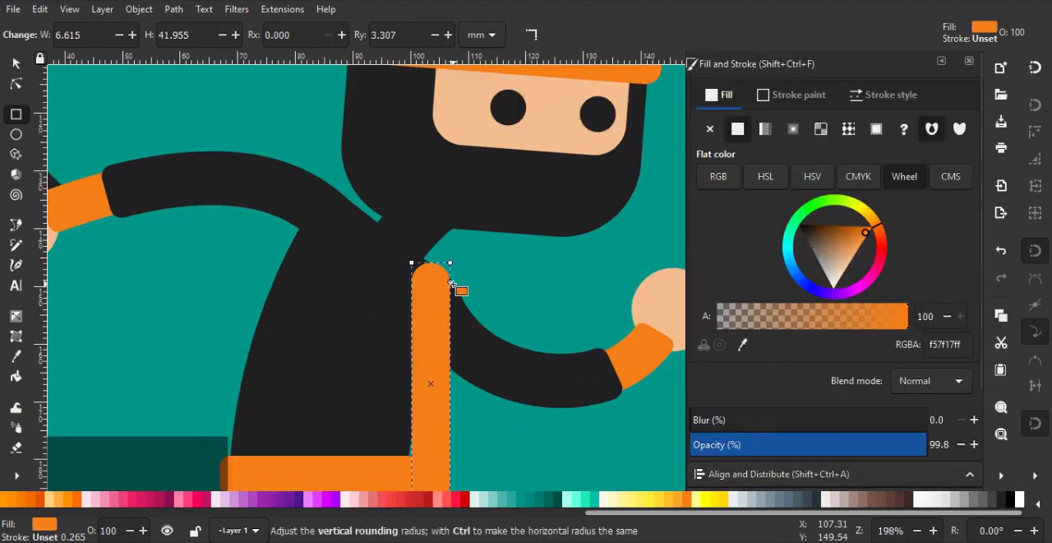
left_click(15, 64)
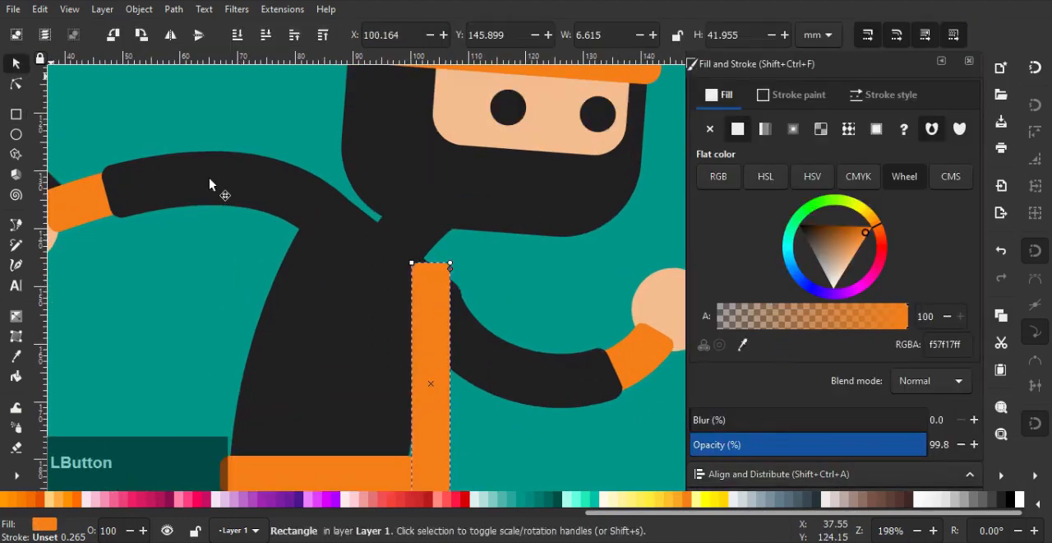
Try rotating the orange strip diagonally from the front shoulder to the belt, and undo the rotation
left_click(416, 279)
mouse_move(454, 266)
left_mouse_down()
mouse_move(505, 306)
mouse_move(453, 259)
left_mouse_up()
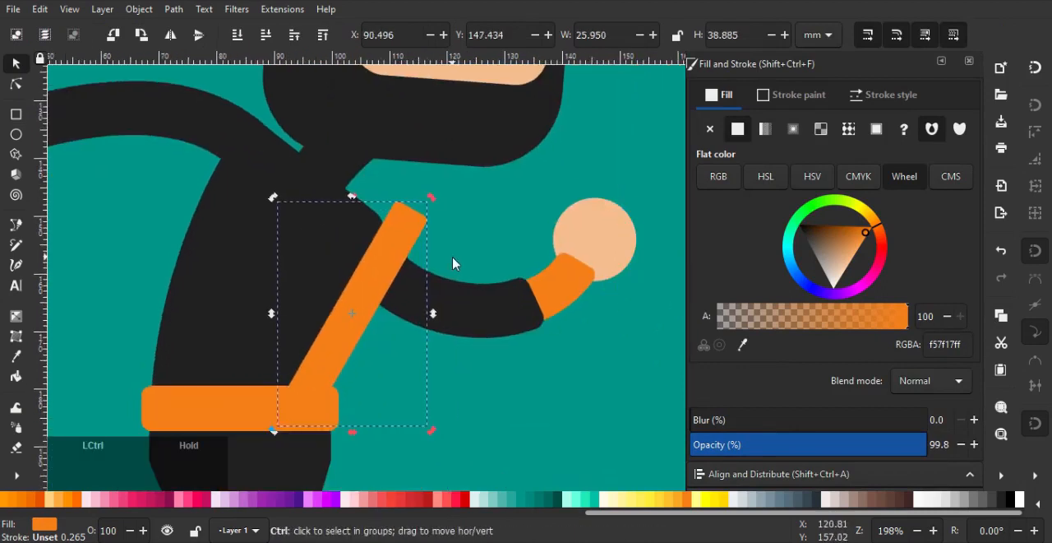
key("ctrl+z")
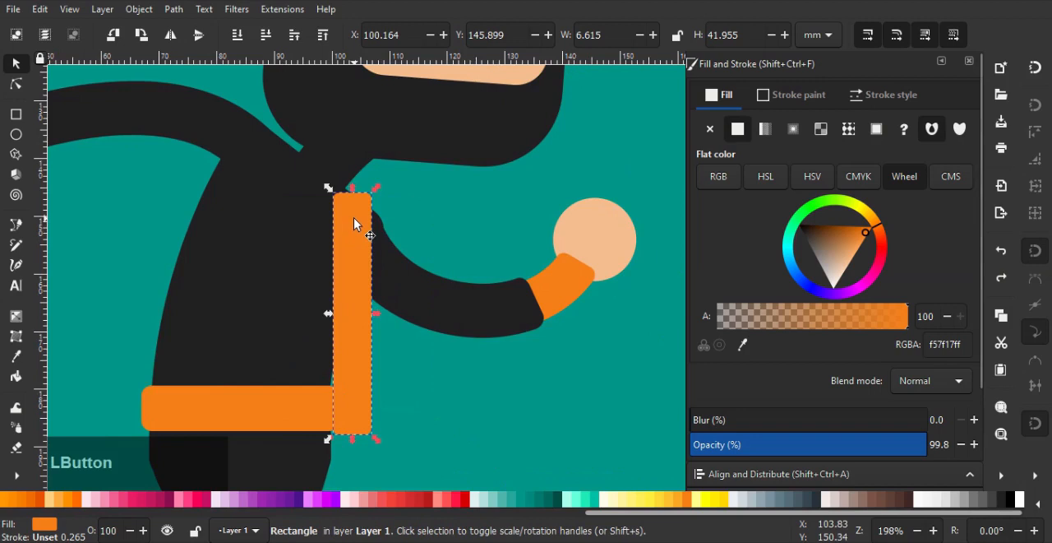
Apply a Bend path effect to the orange strip and open its bend path for on-canvas editing
scroll(780, 363, "down", 1)
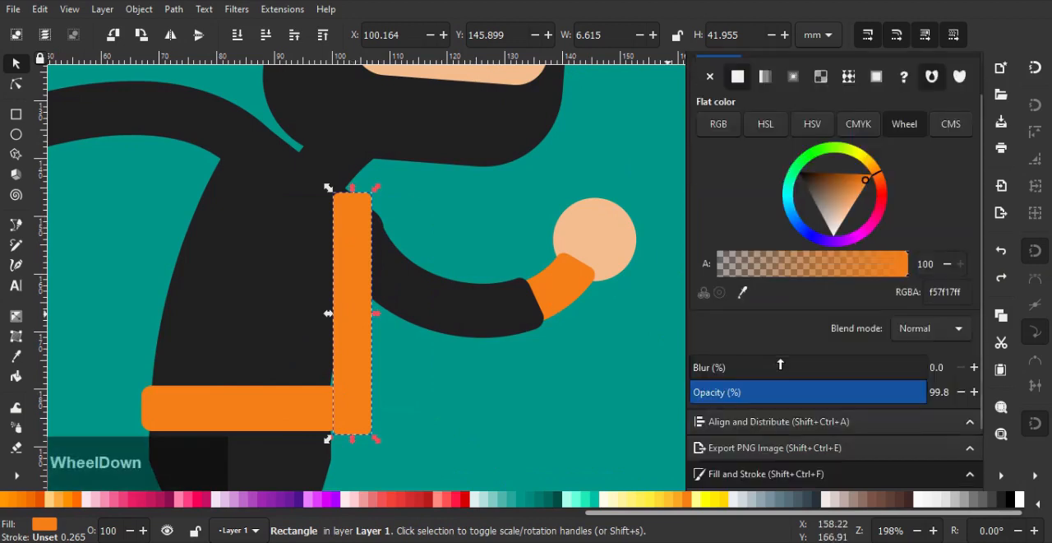
scroll(772, 451, "down", 1)
left_click(760, 454)
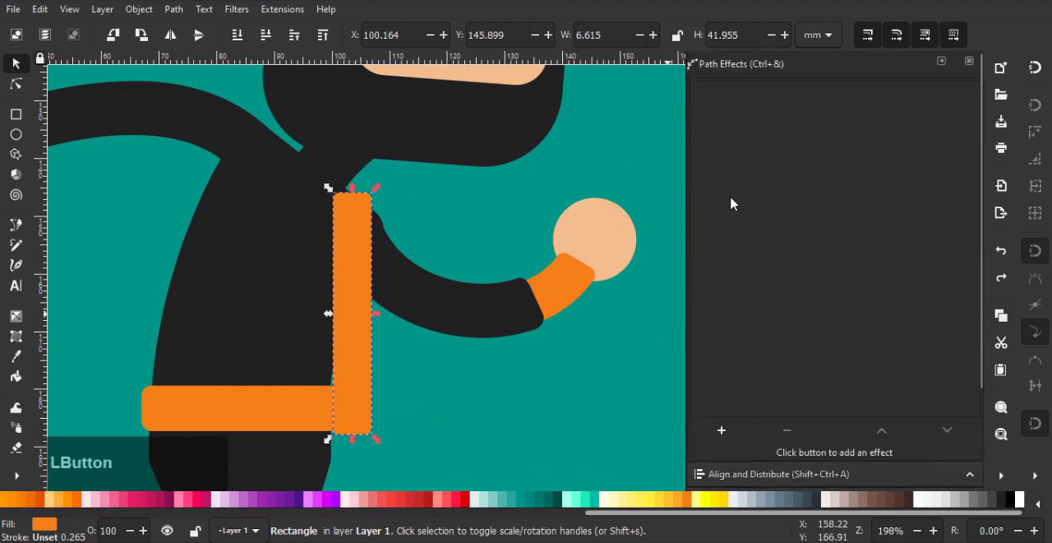
left_click(722, 429)
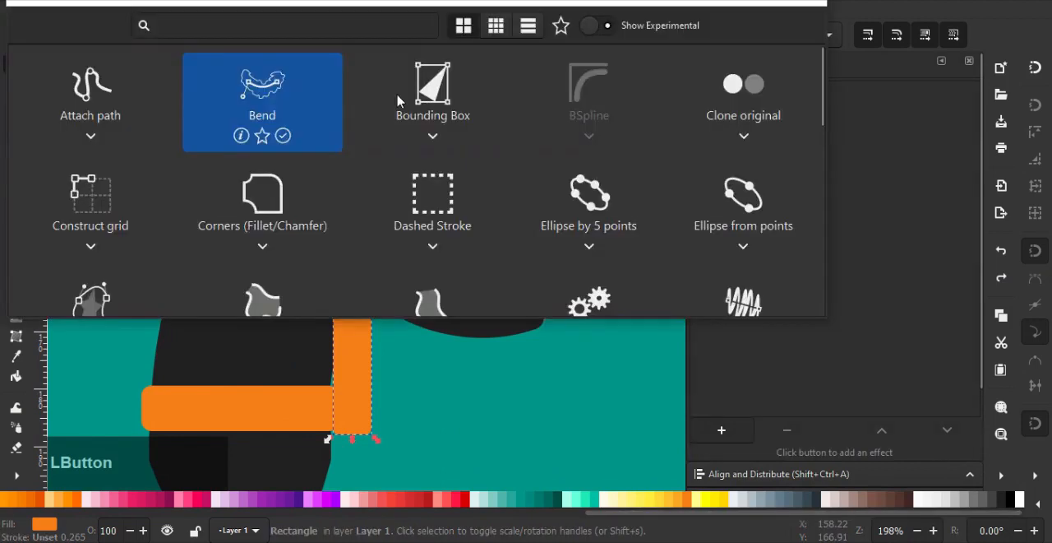
left_click(270, 90)
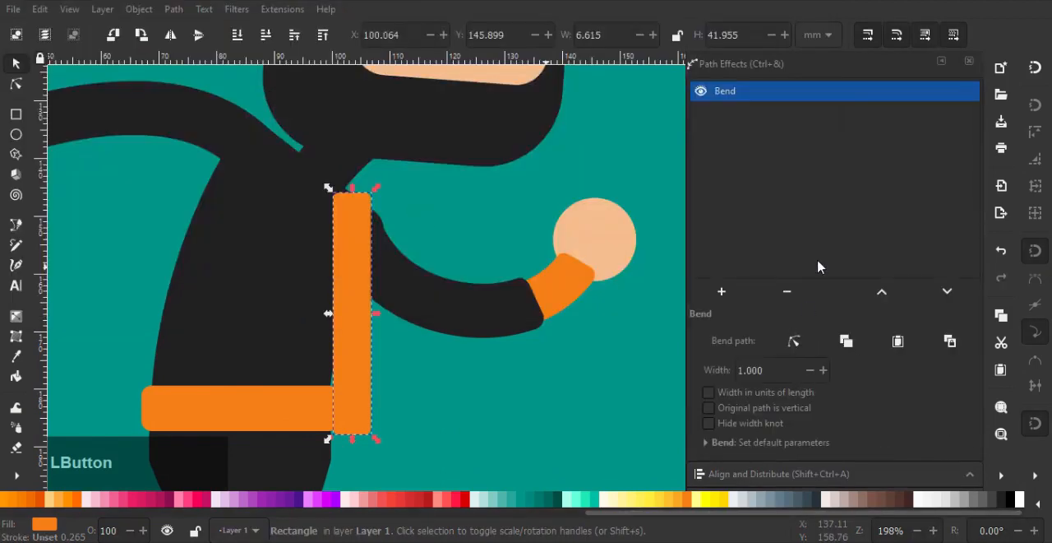
left_click(794, 338)
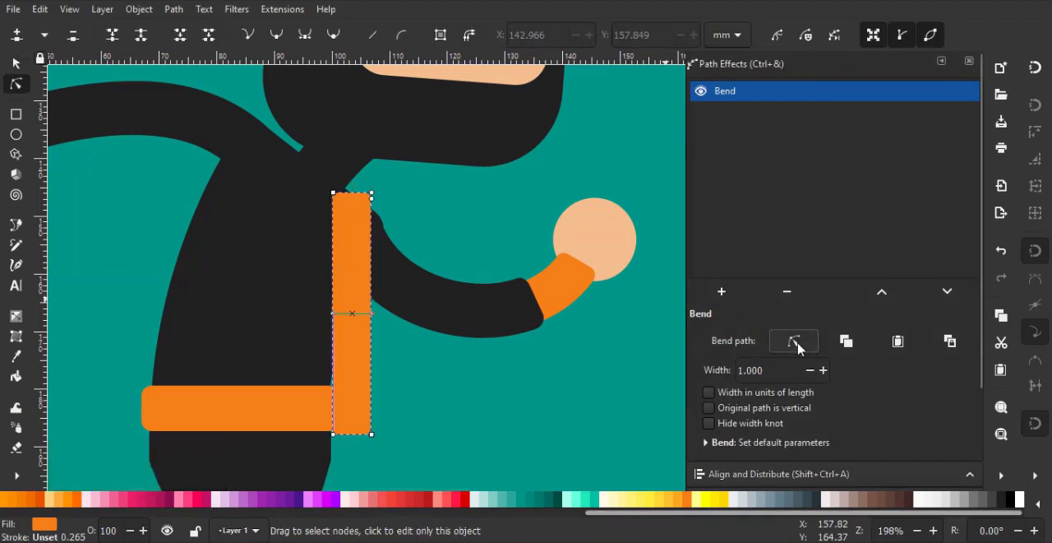
Set the bend to treat the original path as vertical and stretch the orange strip diagonally from the front shoulder to the back of the belt
left_click(799, 342)
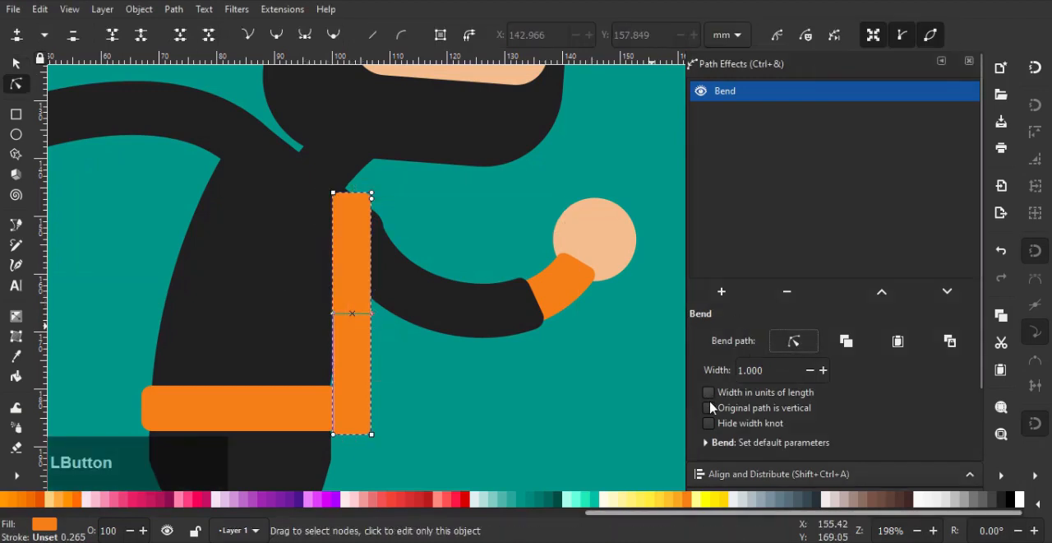
left_click(710, 408)
left_click_drag(507, 301, 583, 253)
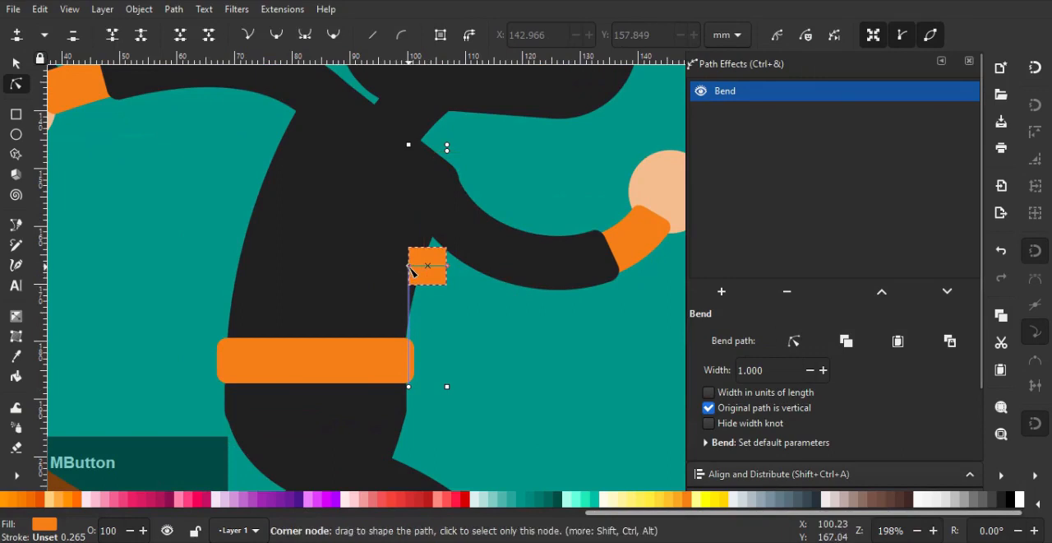
left_click_drag(409, 265, 444, 138)
left_click_drag(455, 266, 273, 356)
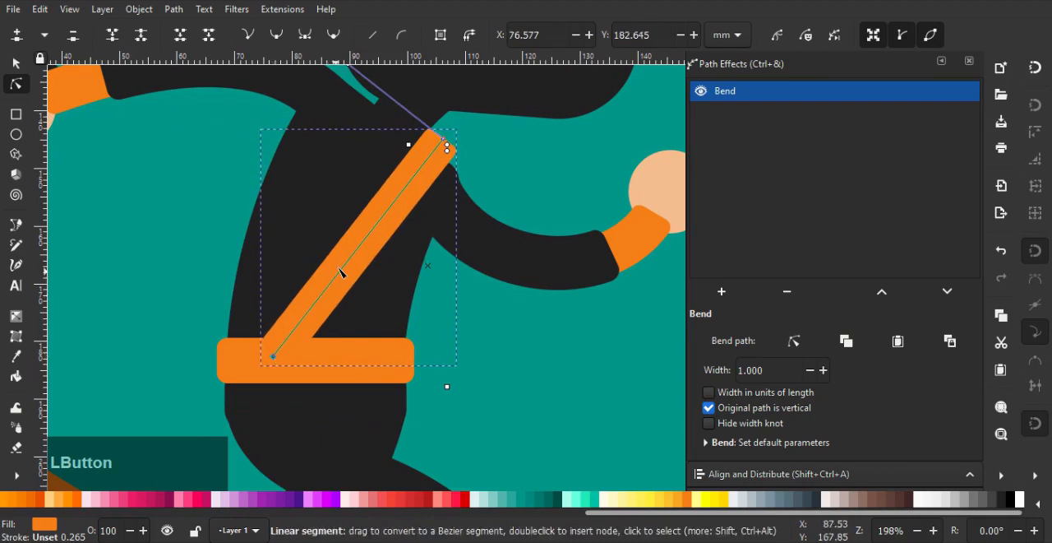
Bow the diagonal strip's bend path toward the front of the torso and fit its upper end to the front shoulder edge
left_click_drag(377, 261, 393, 278)
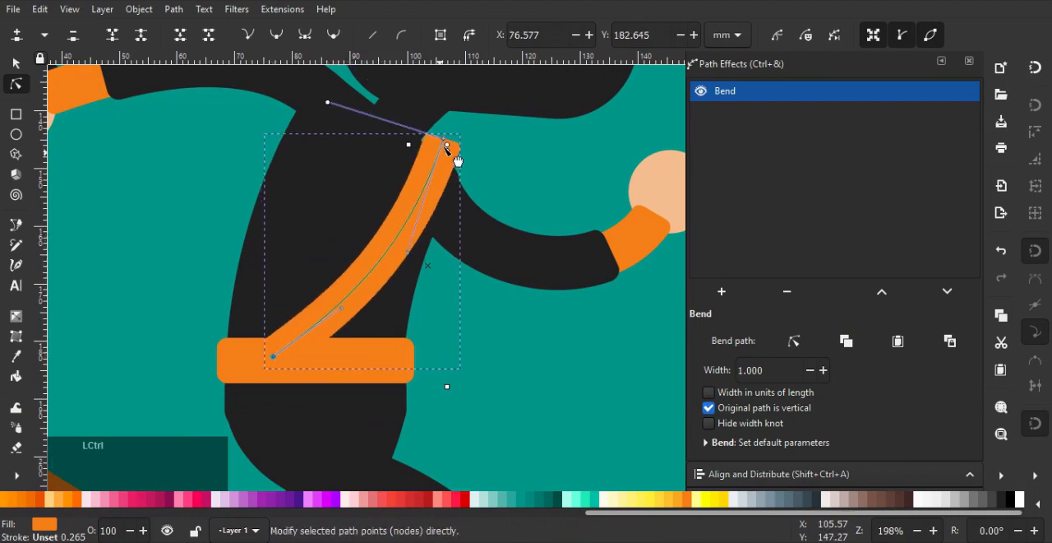
scroll(454, 139, "up", 5)
scroll(461, 157, "up", 2)
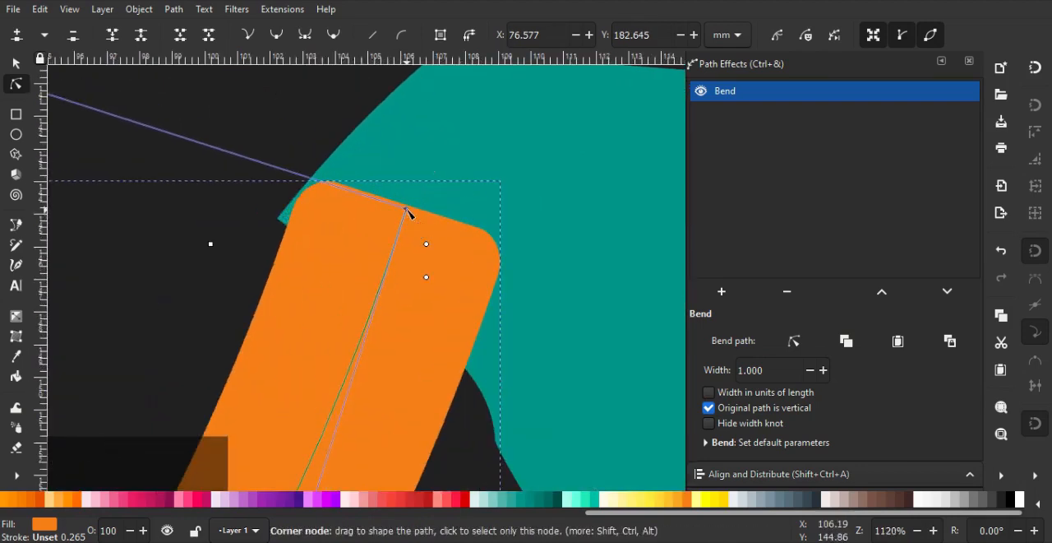
left_click_drag(408, 212, 394, 251)
scroll(471, 255, "down", 3)
left_click_drag(471, 254, 484, 133)
left_click_drag(386, 363, 364, 354)
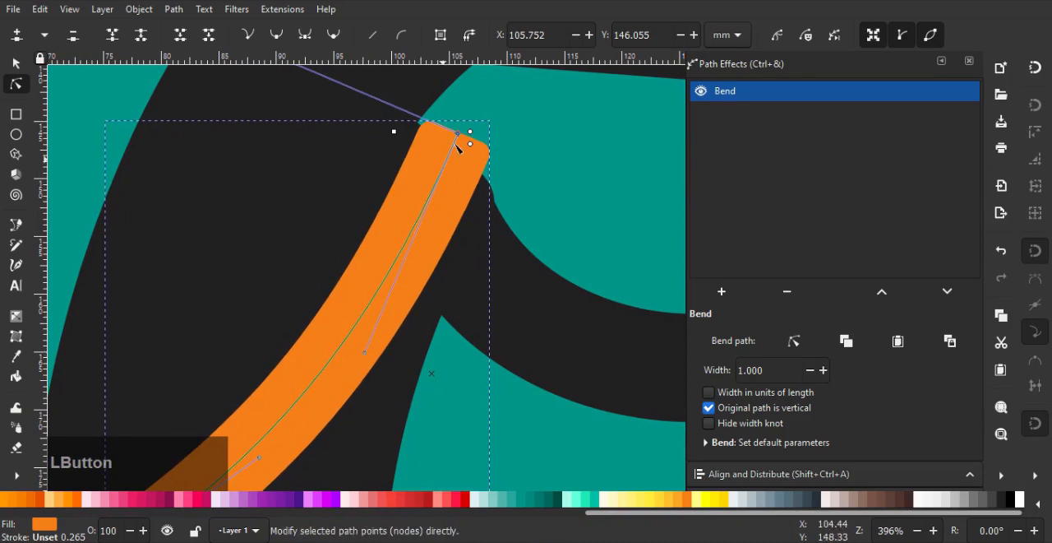
left_click_drag(458, 133, 460, 140)
scroll(484, 192, "down", 2)
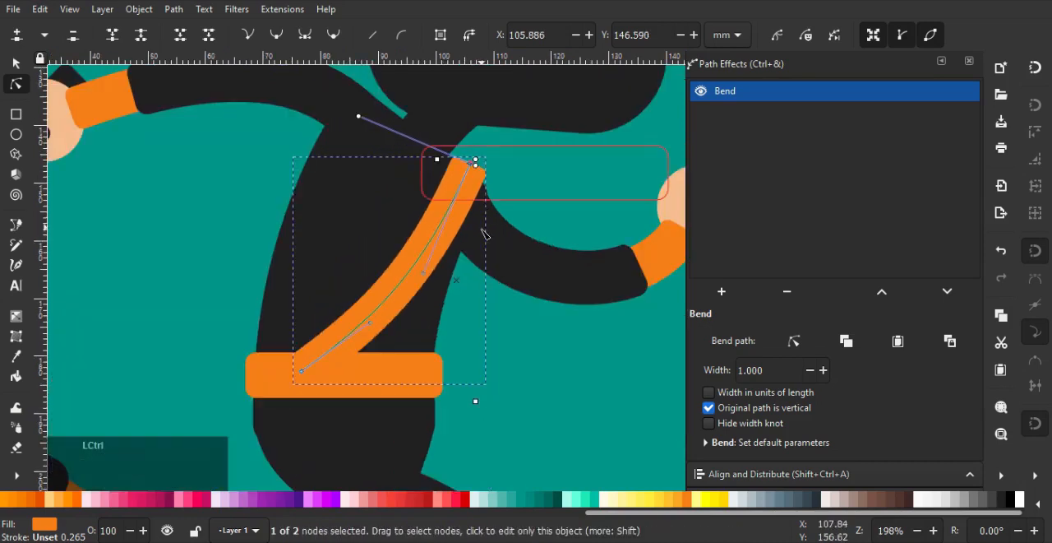
Duplicate the curved orange strip and move the copy about 14 mm back and 11 mm up to the rear shoulder
left_click(14, 65)
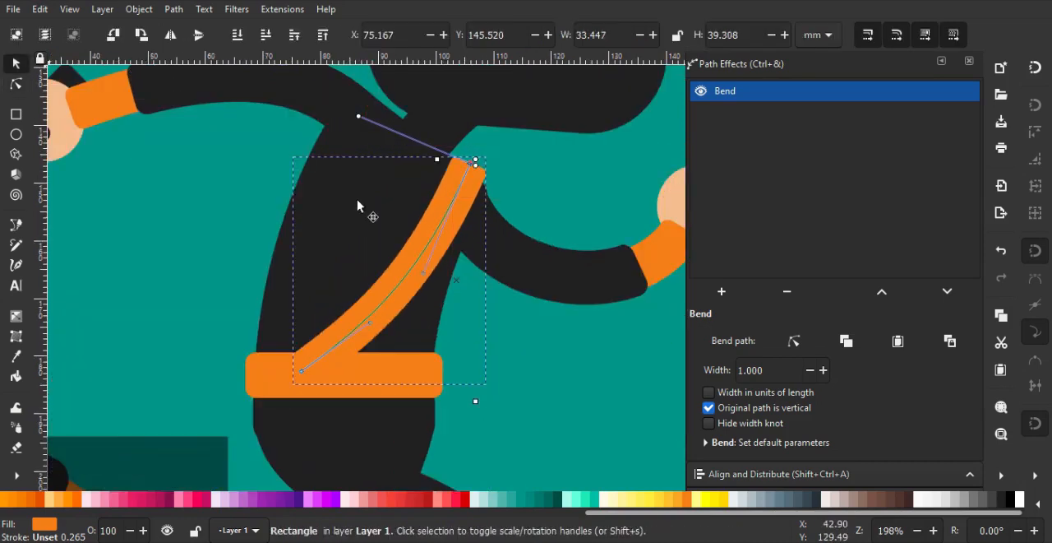
left_click_drag(393, 214, 359, 283)
key("ctrl+d")
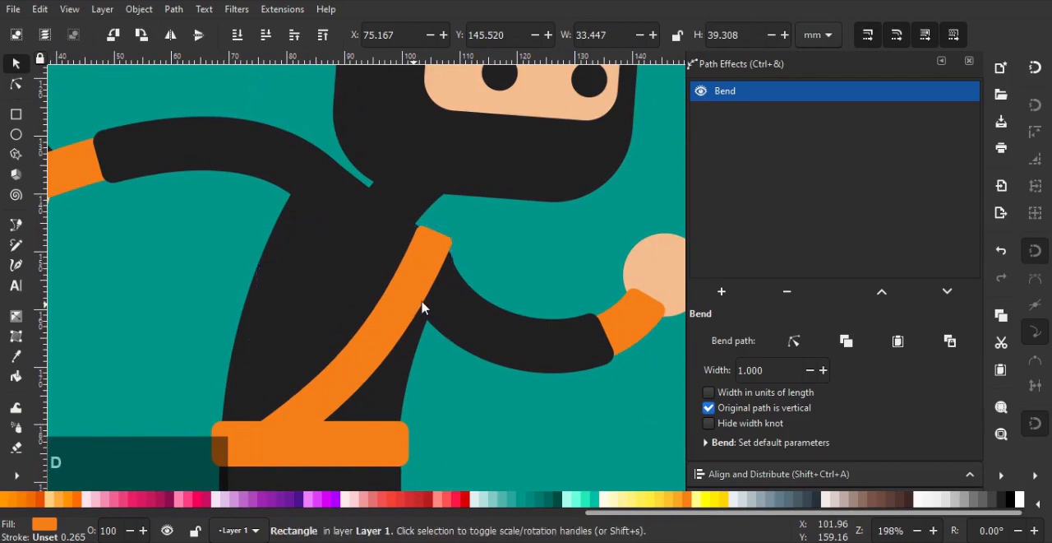
left_click_drag(419, 295, 334, 231)
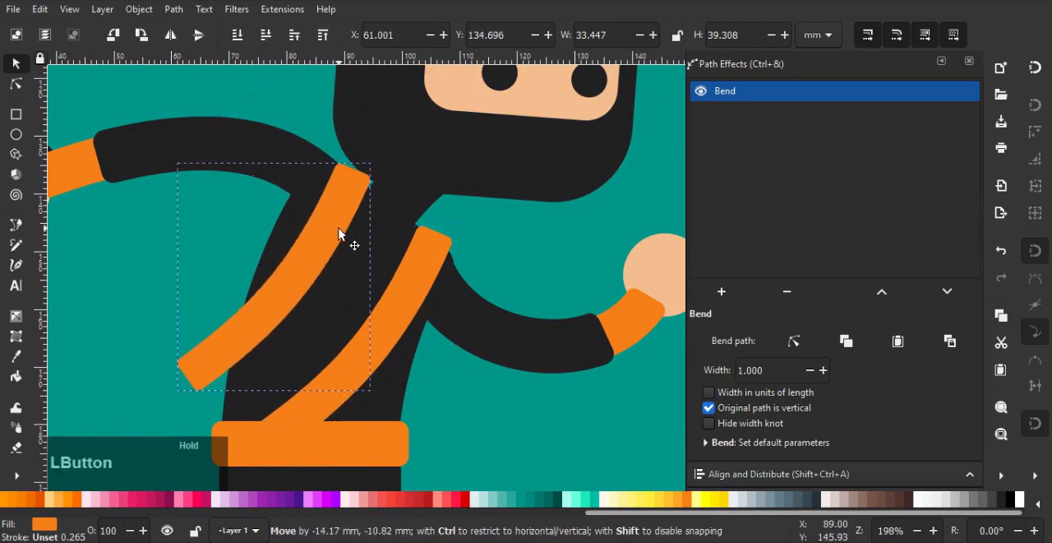
Reshape the copy's bend path so it curves down from the rear shoulder and its lower end overlaps the first strip on the chest
left_click(16, 84)
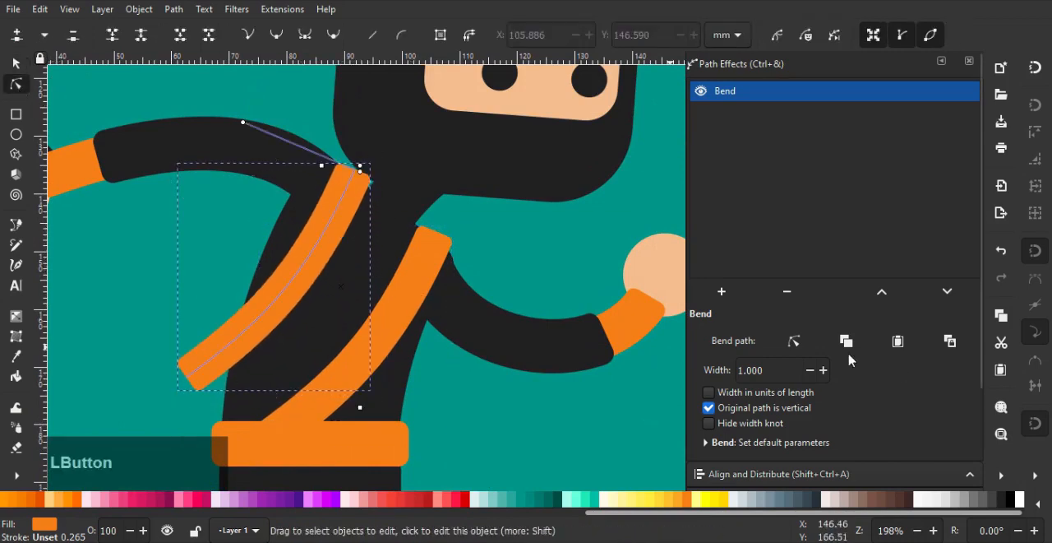
left_click_drag(188, 376, 338, 373)
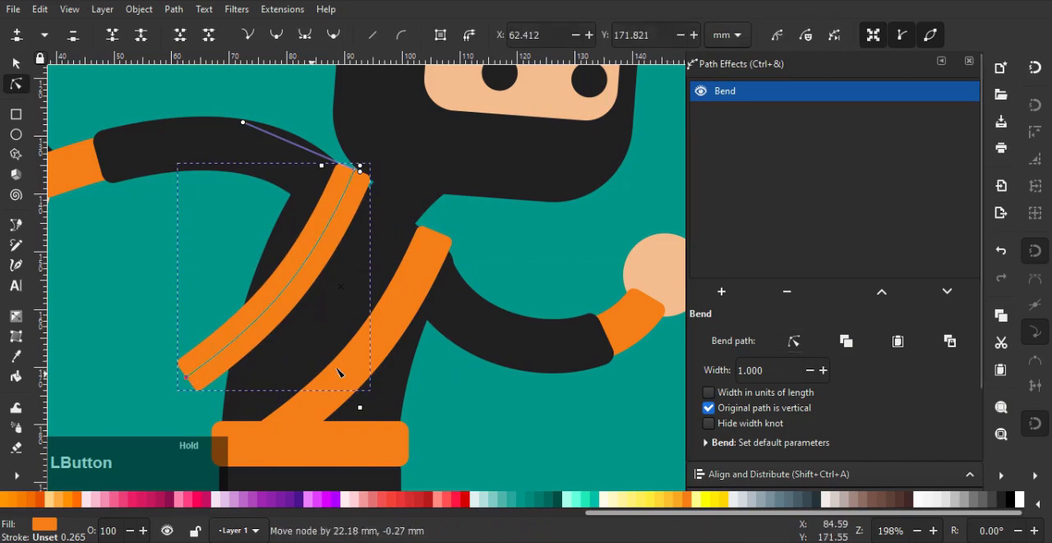
left_click_drag(411, 341, 390, 308)
left_click_drag(458, 265, 344, 277)
scroll(344, 277, "up", 1, "ctrl")
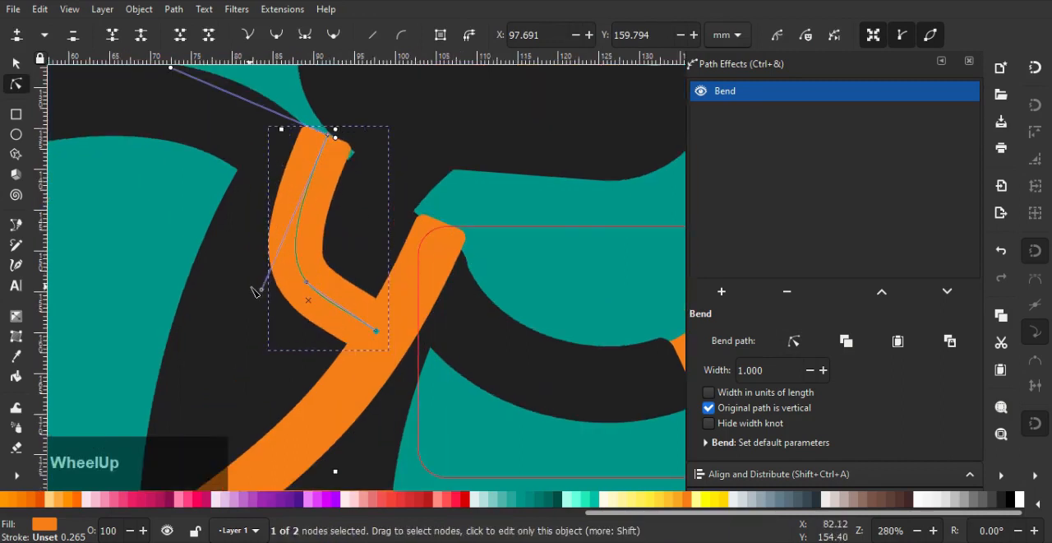
left_click_drag(261, 290, 307, 187)
mouse_move(386, 339)
left_mouse_down()
mouse_move(394, 345)
mouse_move(389, 336)
left_mouse_up()
Angle the copied strip's upper end to follow the rear shoulder edge and nudge that end node into place
scroll(362, 146, "up", 2, "ctrl")
left_click_drag(350, 142, 371, 230)
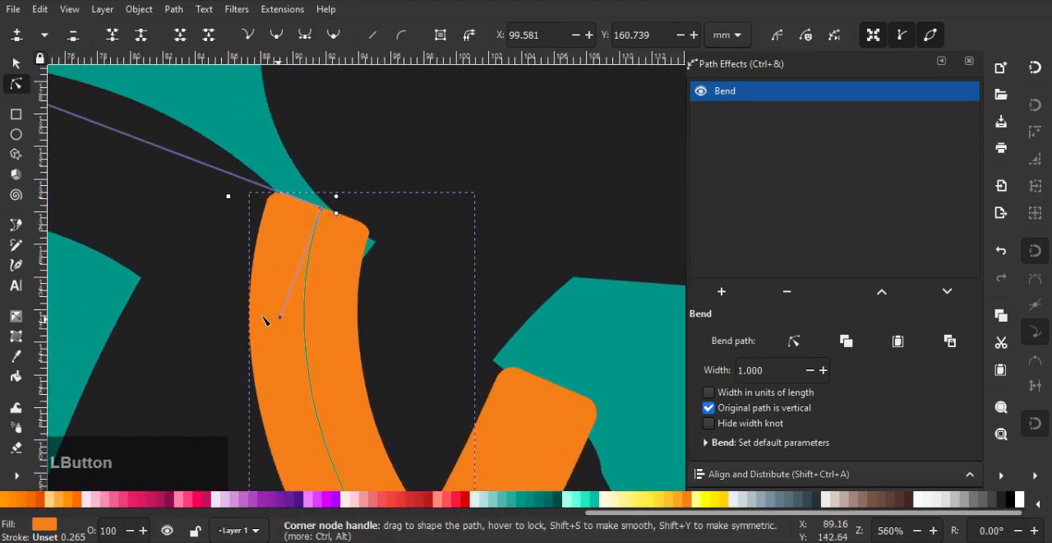
left_click_drag(264, 320, 257, 297)
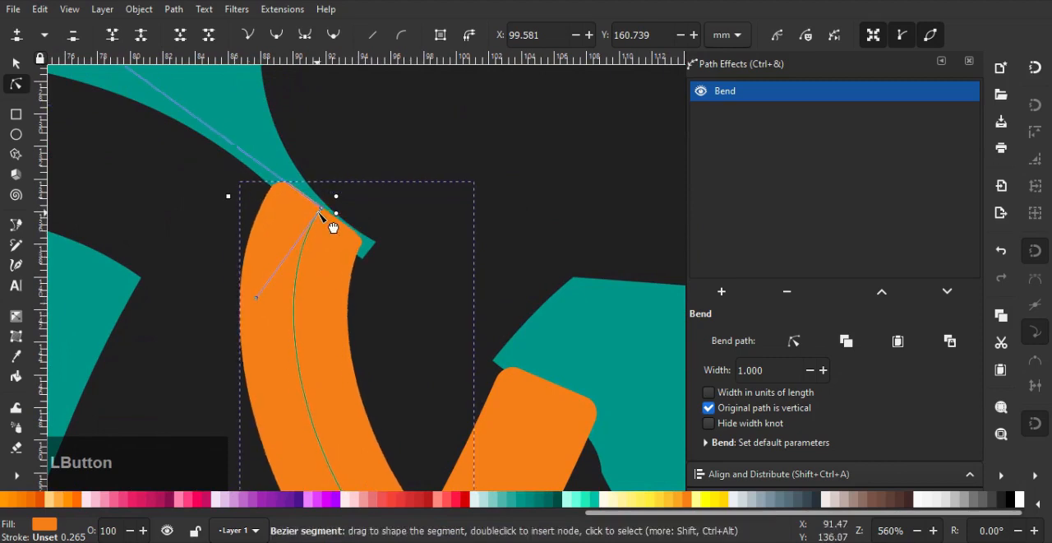
left_click_drag(324, 211, 328, 221)
scroll(416, 277, "down", 3)
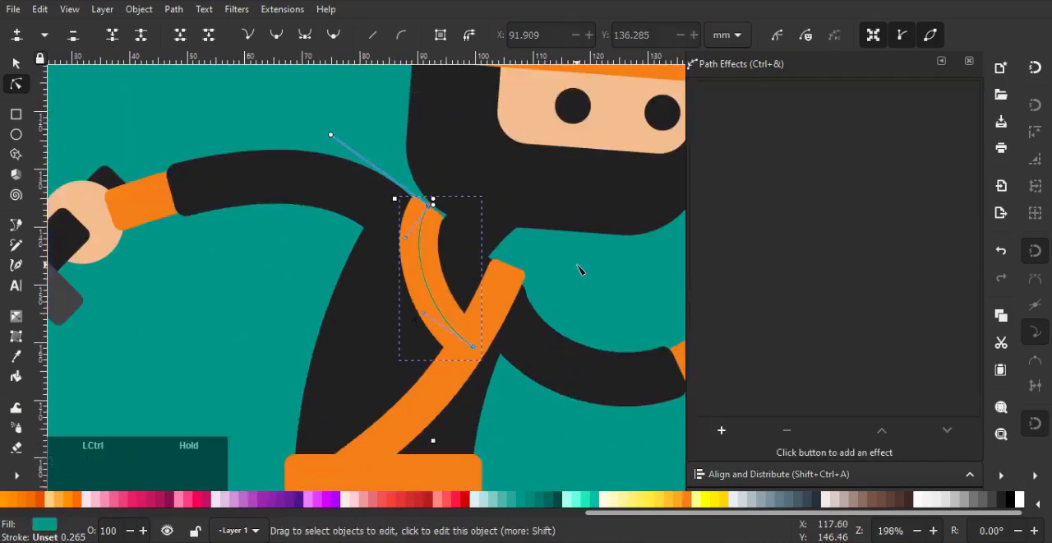
Examine the whole running ninja illustration with its crossed chest sash, sword and ground shadow
scroll(578, 267, "down", 5)
left_click_drag(500, 287, 376, 309)
scroll(538, 263, "up", 2)
left_click_drag(499, 203, 502, 264)
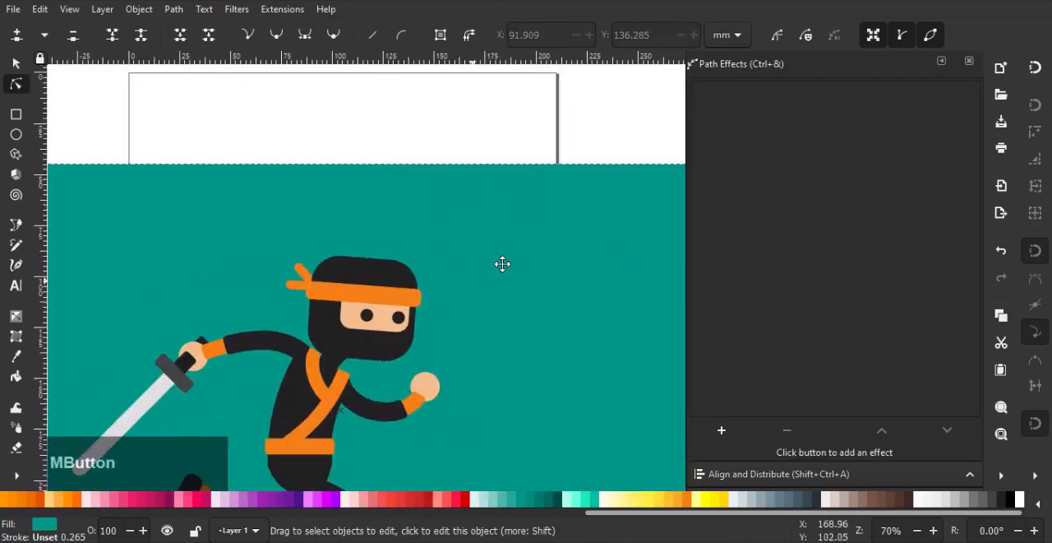
scroll(573, 258, "down", 1)
left_click_drag(556, 242, 567, 305)
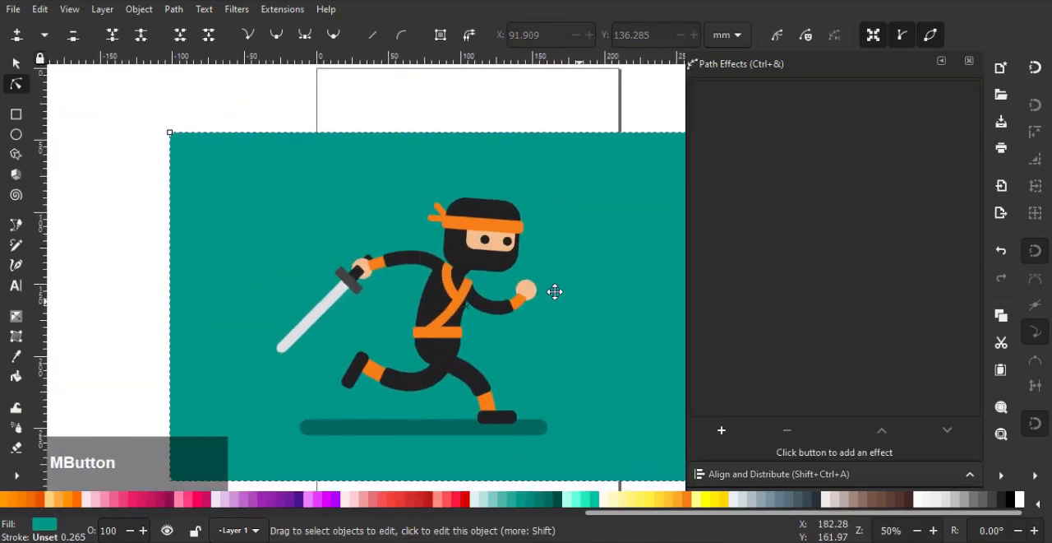